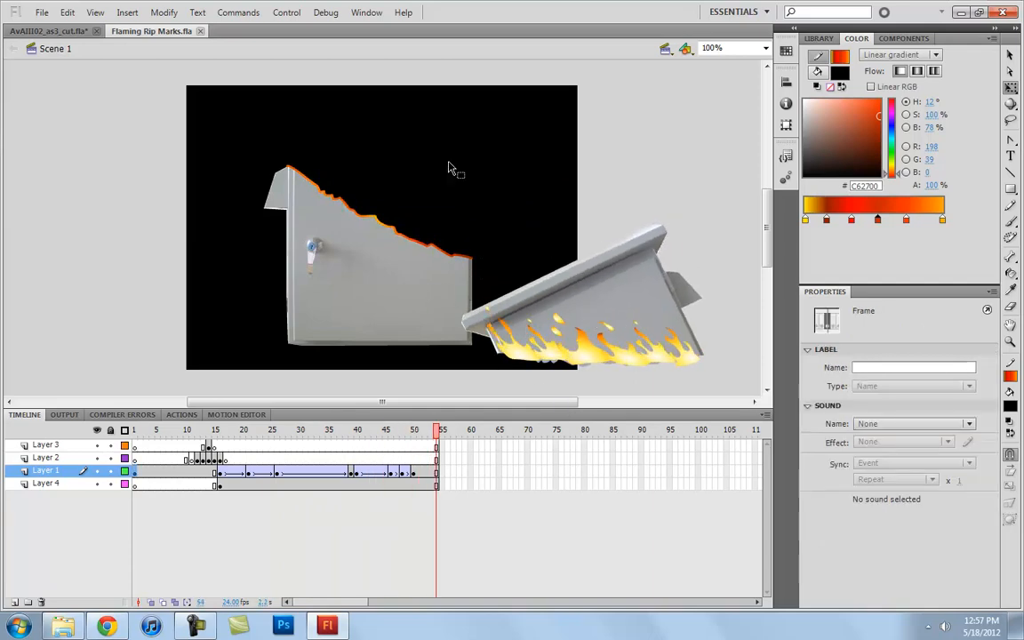
# Review the burning Solitaire window animation on the desktop timeline of AvAIII02_as3_cut.fla by scrubbing through its frames.
pyautogui.click(50, 33)
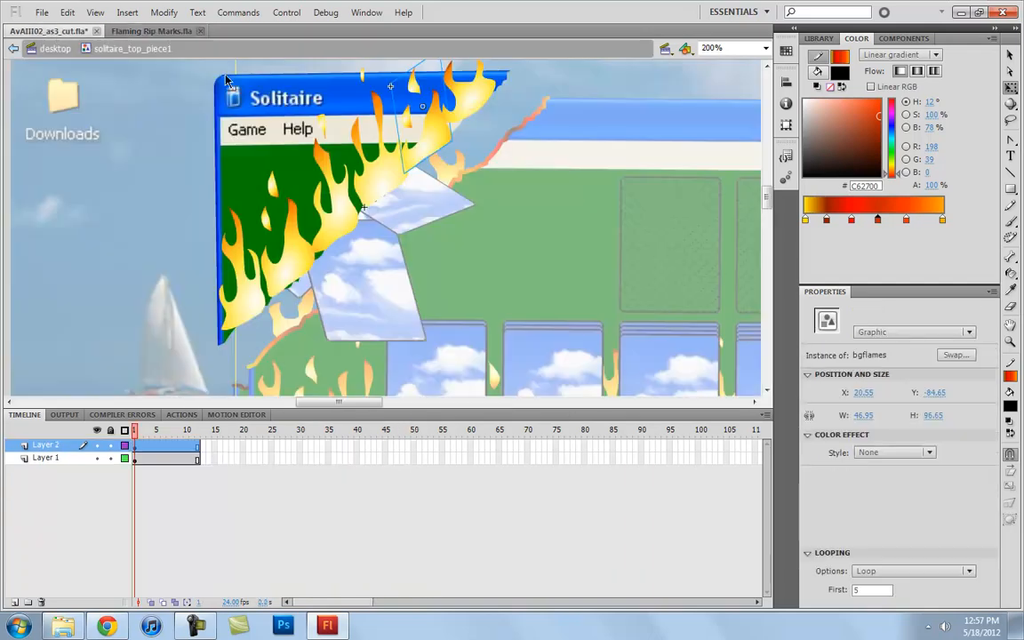
pyautogui.click(53, 49)
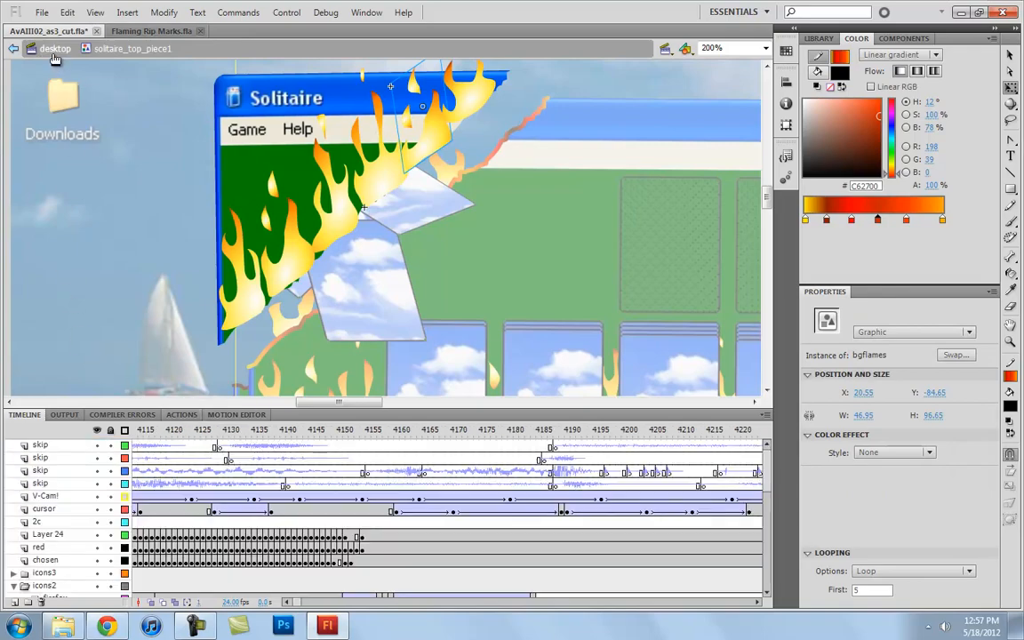
pyautogui.click(287, 601)
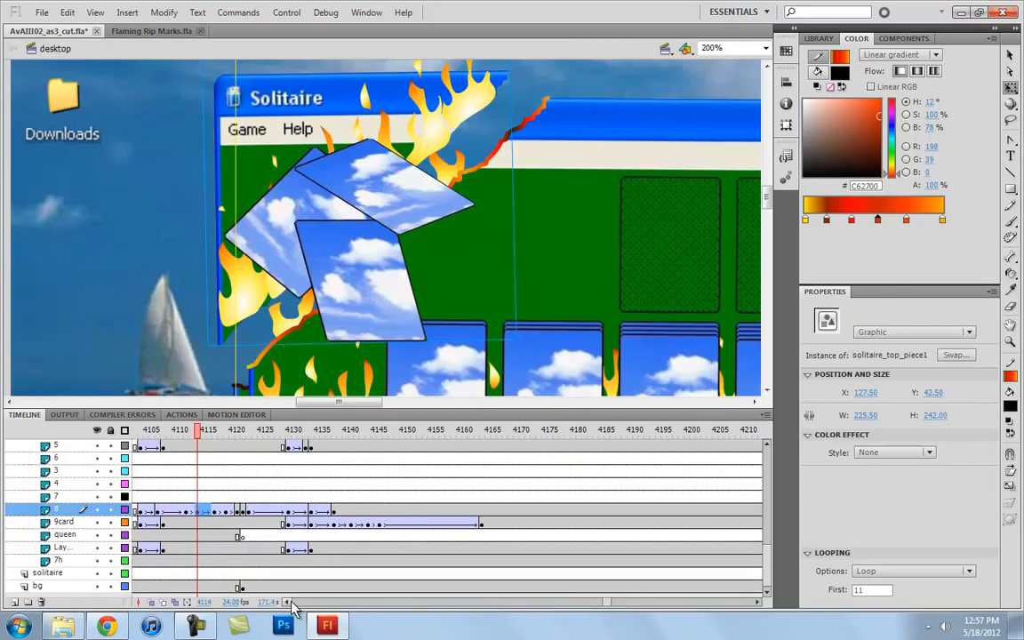
pyautogui.click(287, 602)
pyautogui.moveTo(208, 432); pyautogui.dragTo(346, 430)
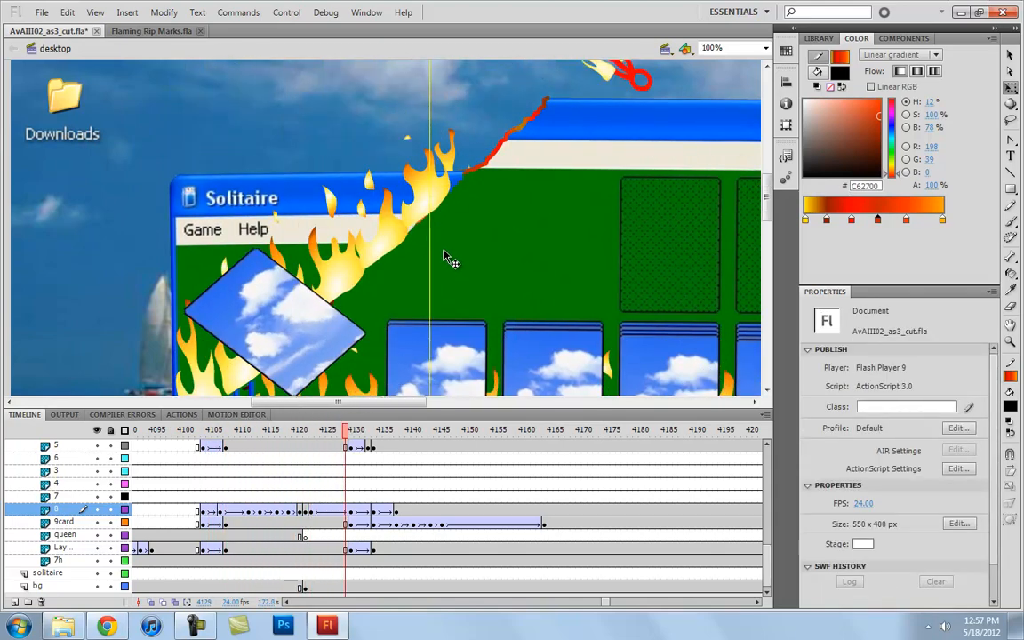
pyautogui.hotkey('ctrl', '1')
pyautogui.click(387, 430)
pyautogui.moveTo(392, 434); pyautogui.dragTo(754, 440)
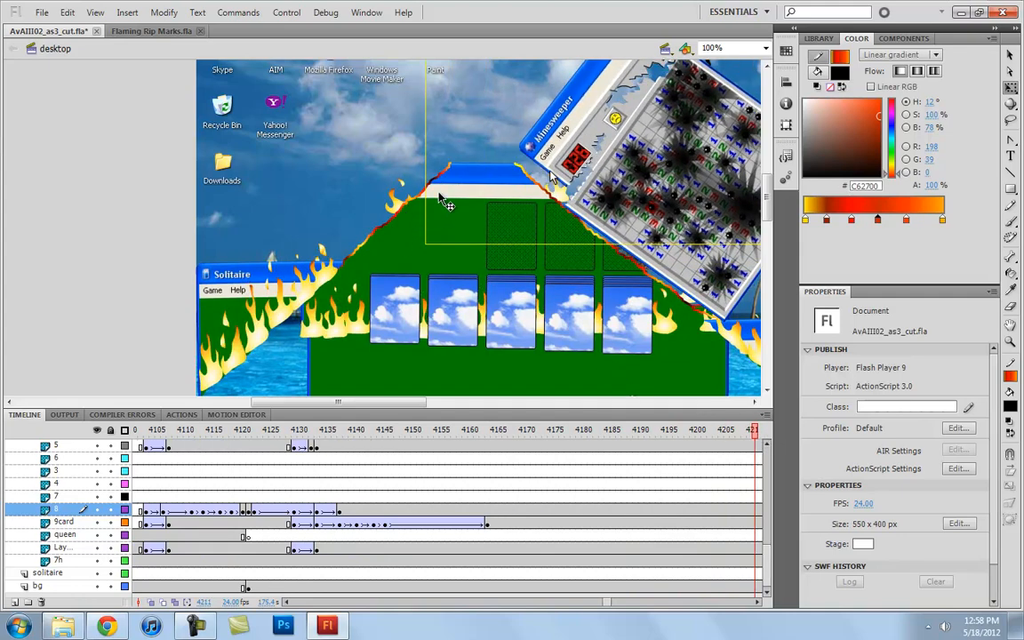
# Switch to Flaming Rip Marks.fla and scrub through the metal box's cutting animation from start to end.
pyautogui.click(133, 32)
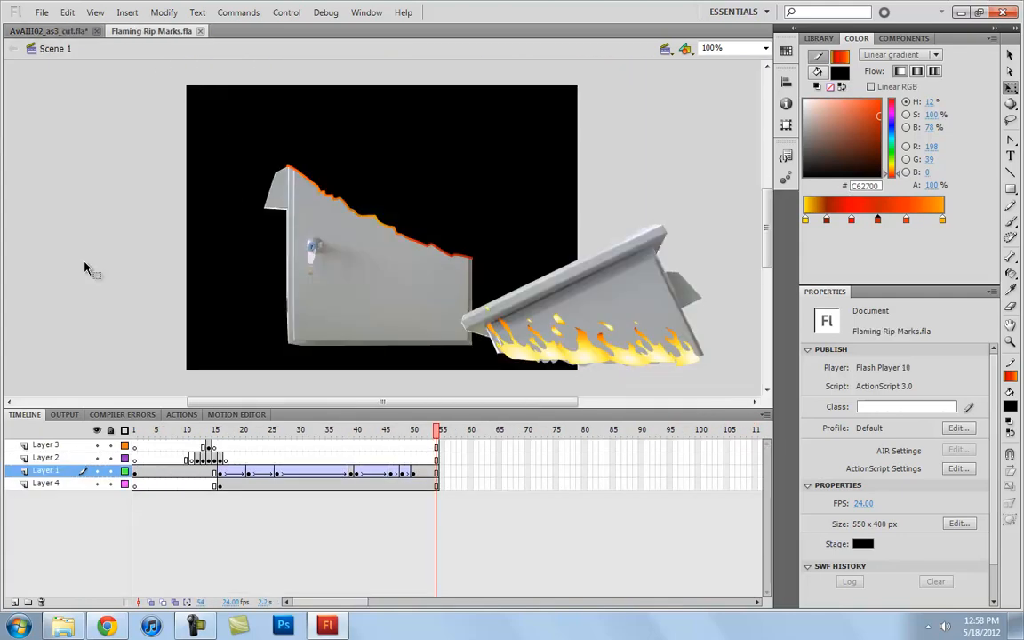
pyautogui.moveTo(135, 433); pyautogui.dragTo(442, 432)
# Create a new ActionScript 3.0 document and set its stage color to black.
pyautogui.click(42, 12)
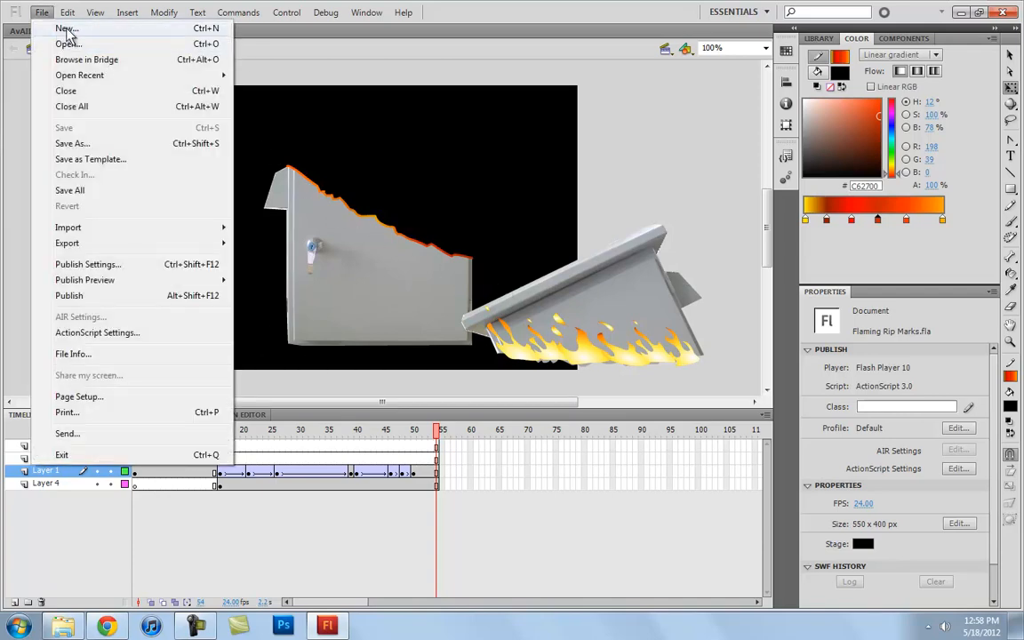
pyautogui.click(67, 30)
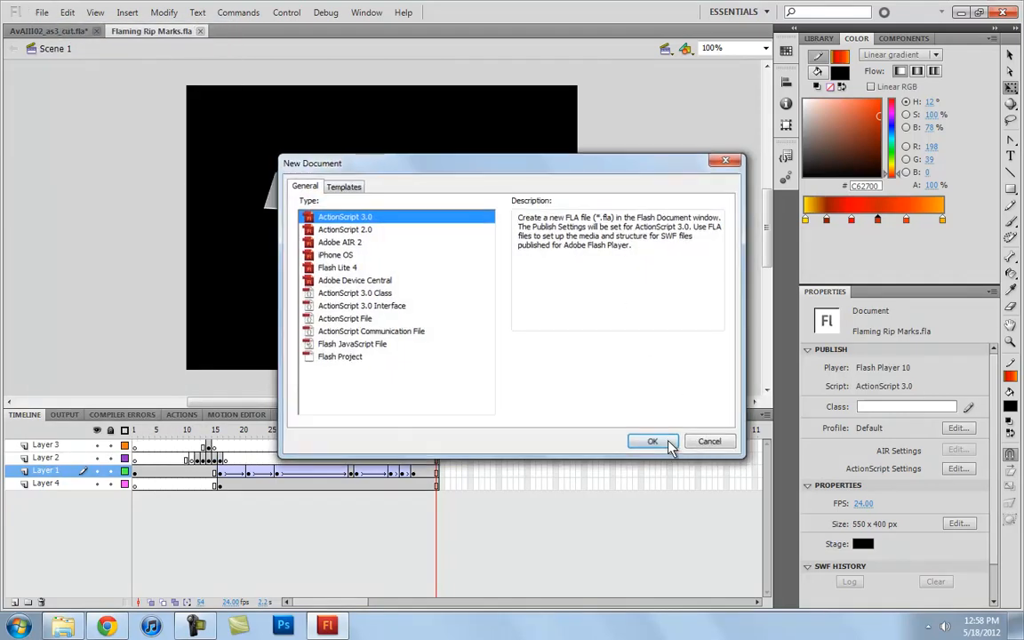
pyautogui.click(662, 441)
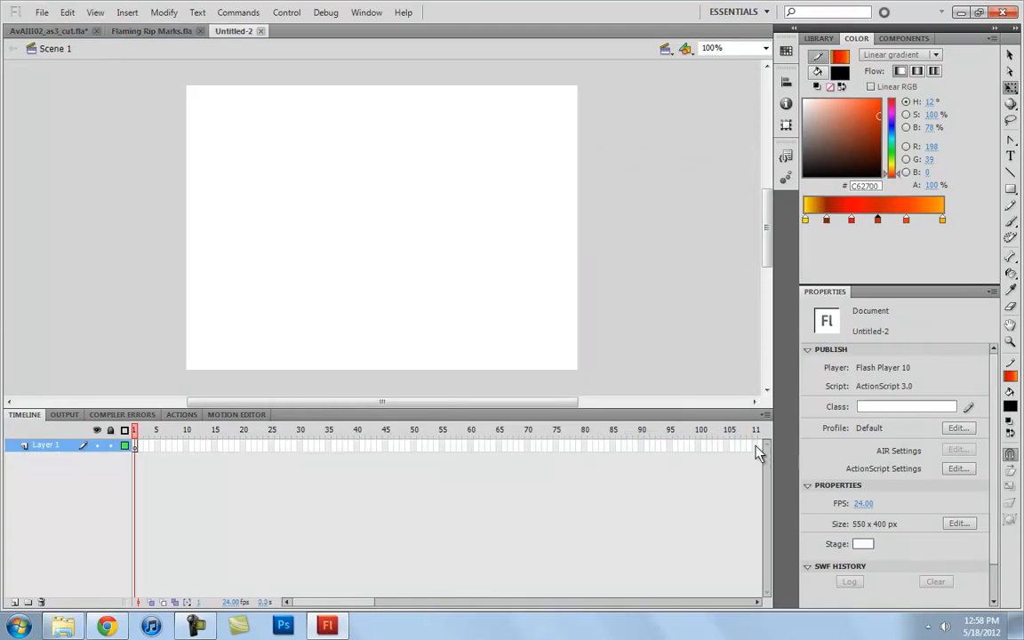
pyautogui.click(862, 545)
pyautogui.click(814, 406)
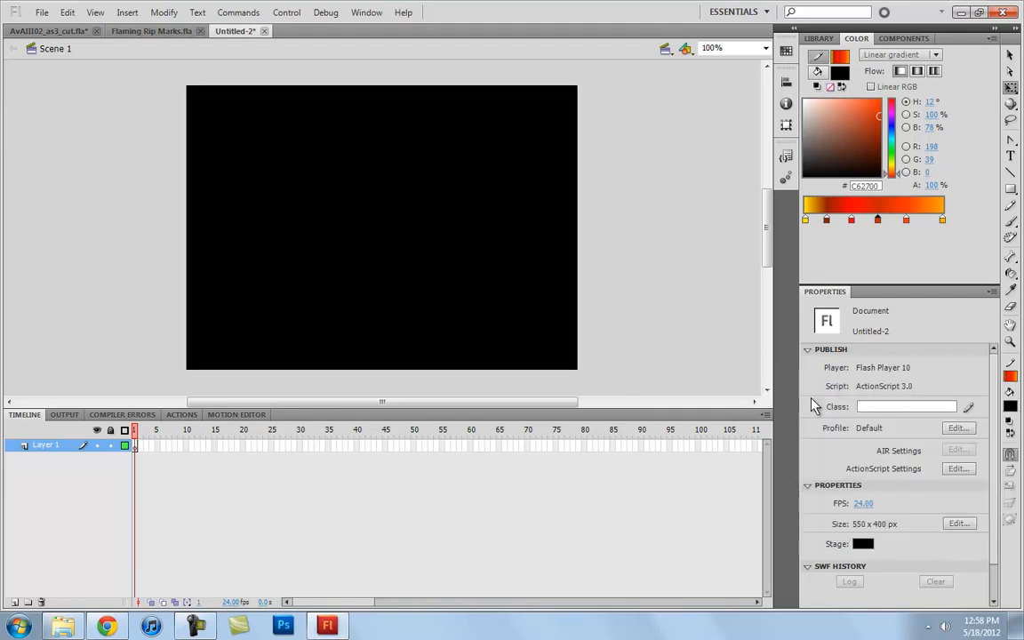
# Import Metal-Box-HNXP-P200G-.jpg from the Tutorials folder into the new document's library.
pyautogui.click(818, 38)
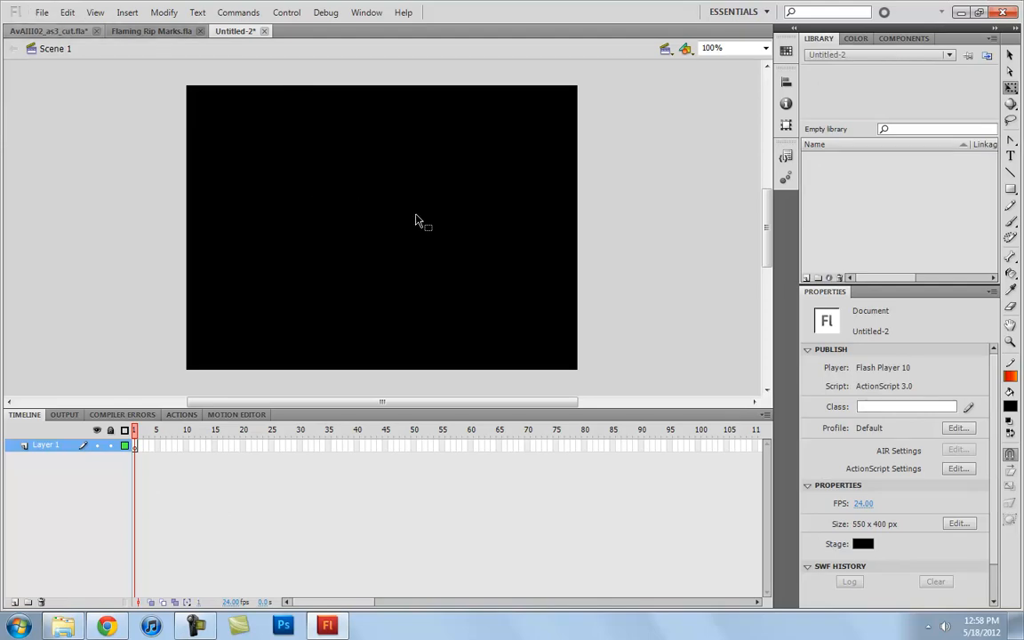
pyautogui.click(75, 631)
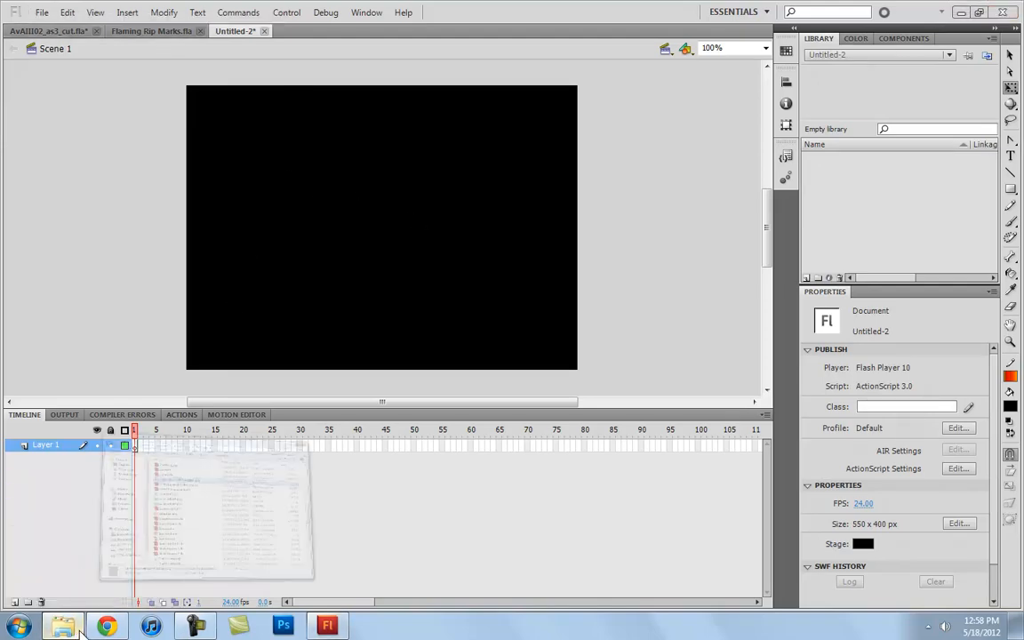
pyautogui.moveTo(418, 218); pyautogui.dragTo(854, 196)
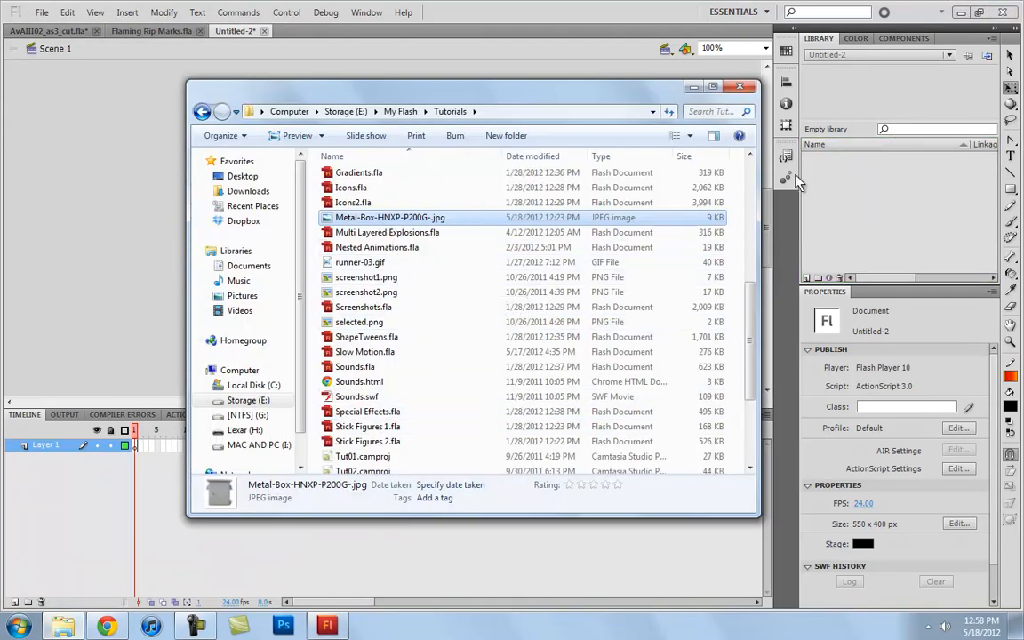
pyautogui.click(694, 86)
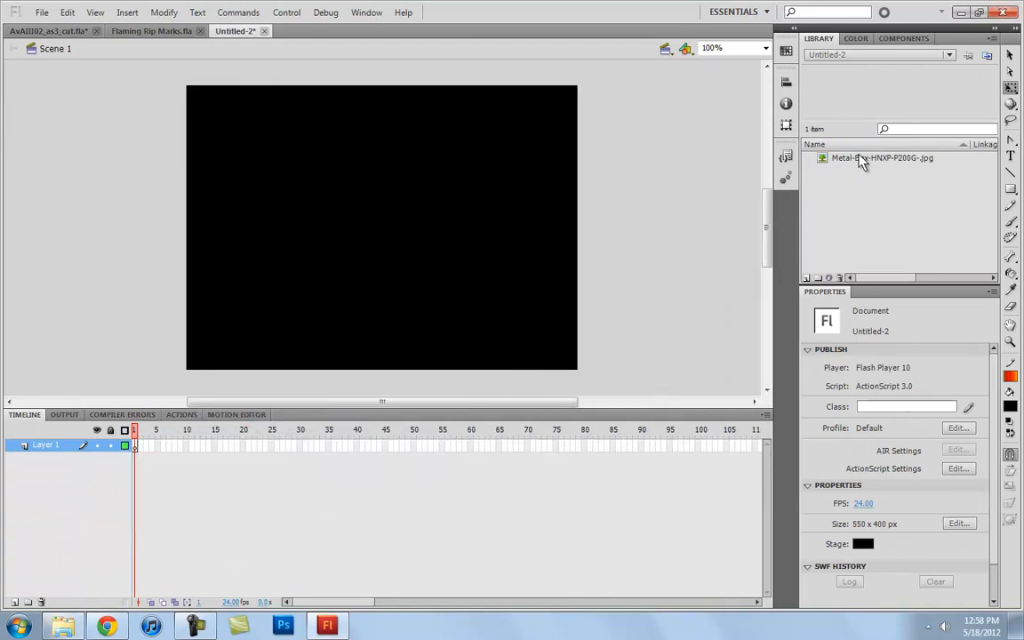
# Place the metal box bitmap in the middle of the stage and break it apart into a shape.
pyautogui.click(832, 159)
pyautogui.moveTo(868, 169); pyautogui.dragTo(389, 235)
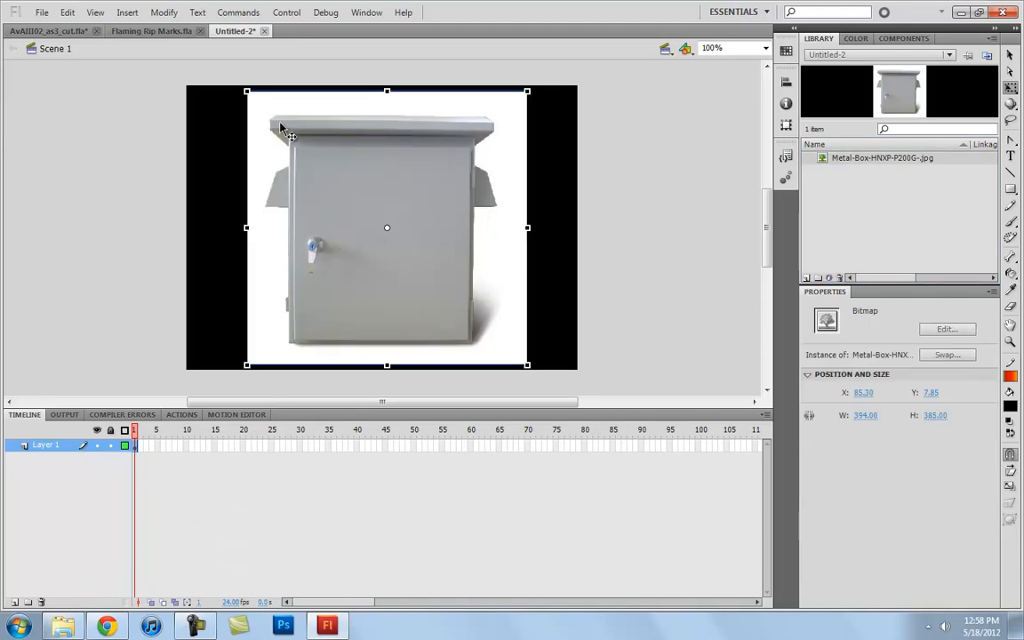
pyautogui.rightClick(444, 191)
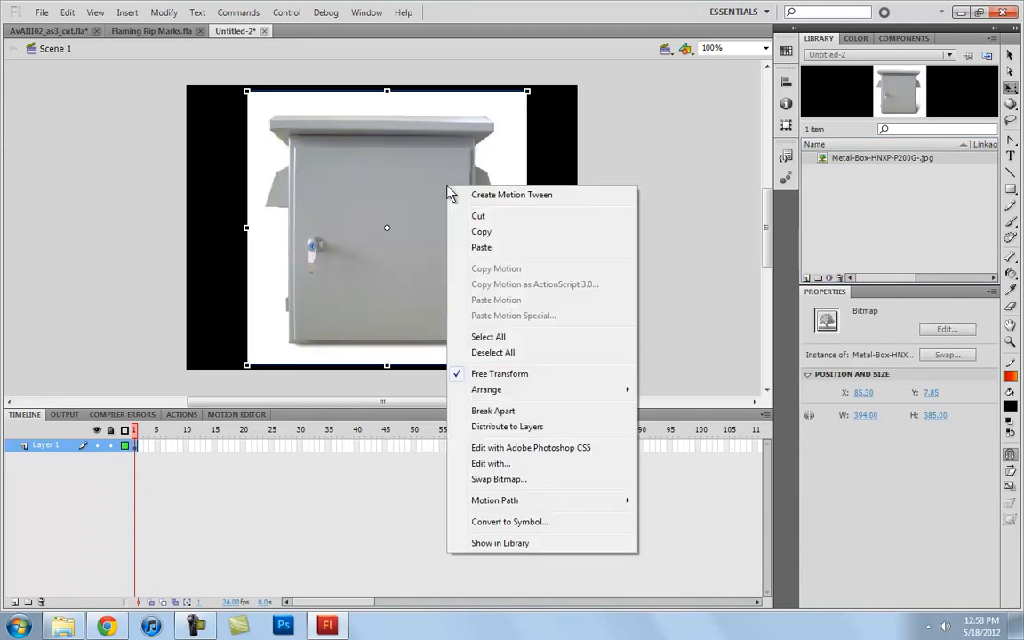
pyautogui.click(469, 410)
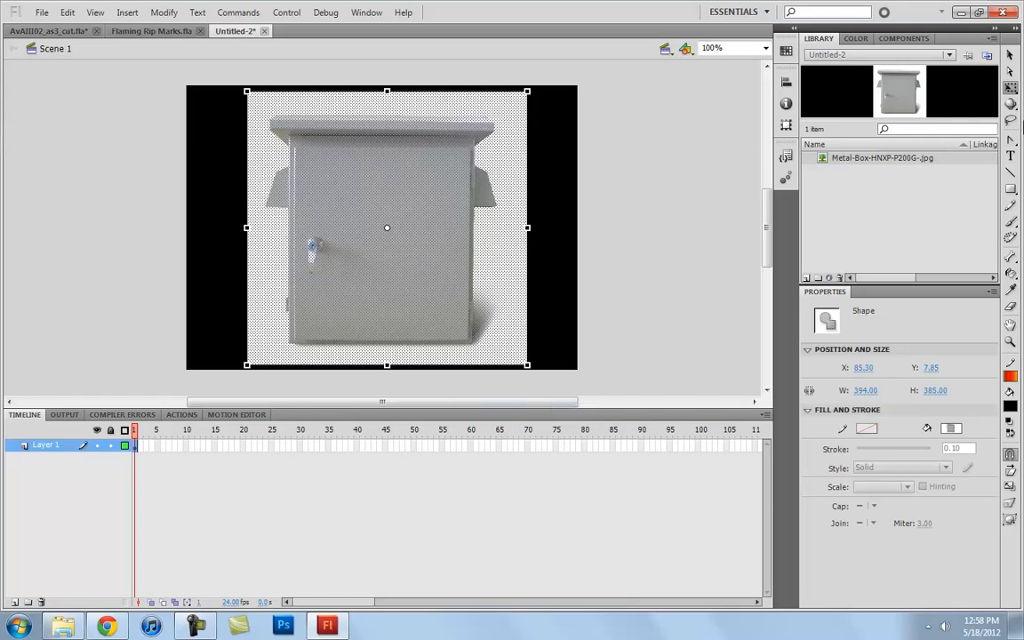
# Trace a closed outline around the metal box, including its lid and side flaps, with the Pen tool.
pyautogui.click(1010, 141)
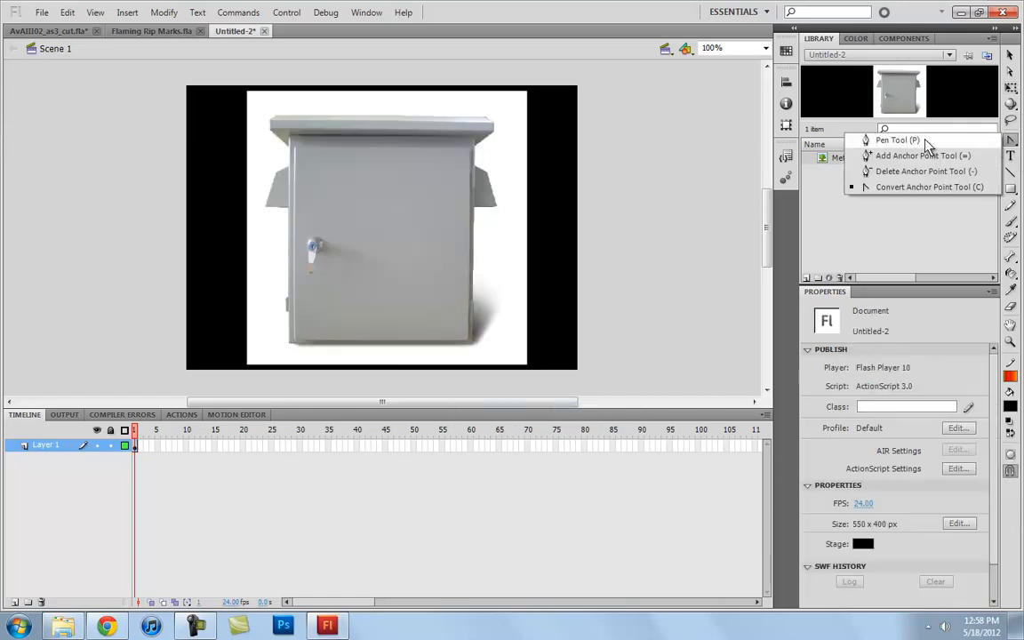
pyautogui.click(894, 140)
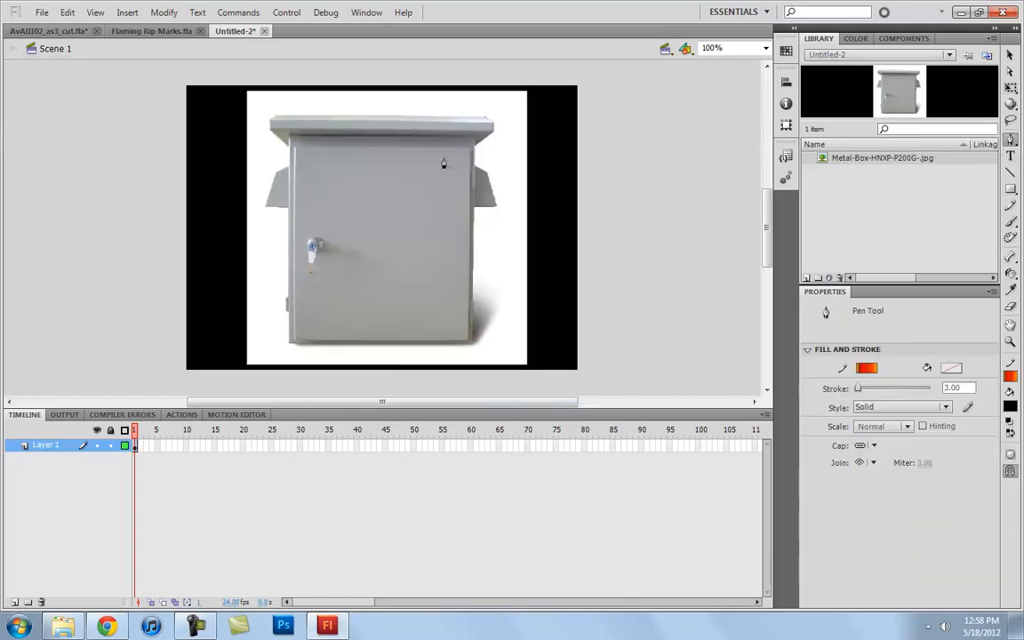
pyautogui.click(473, 213)
pyautogui.click(473, 341)
pyautogui.click(486, 176)
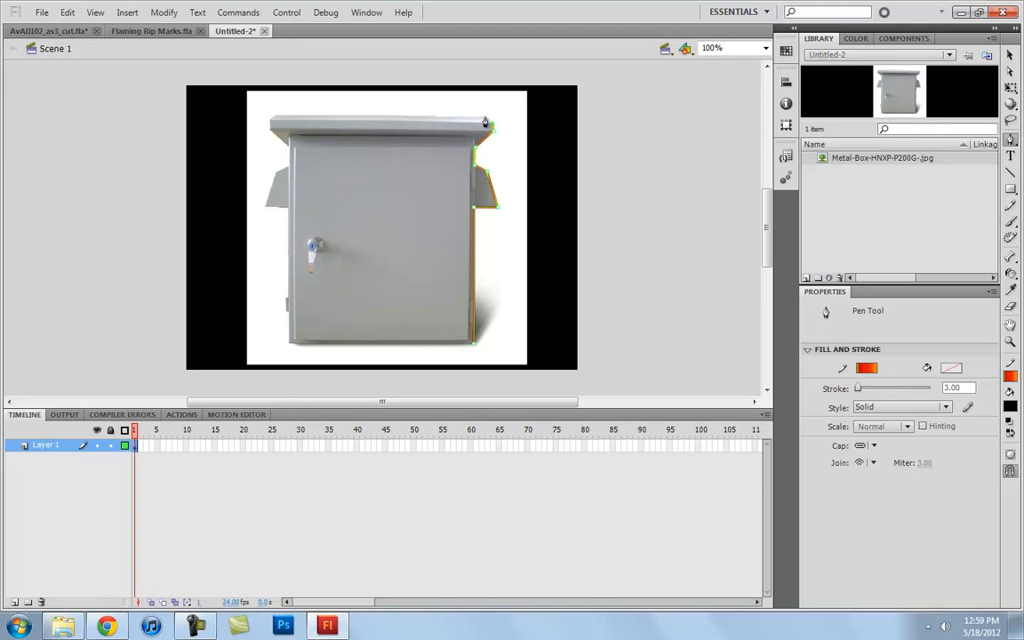
pyautogui.click(273, 118)
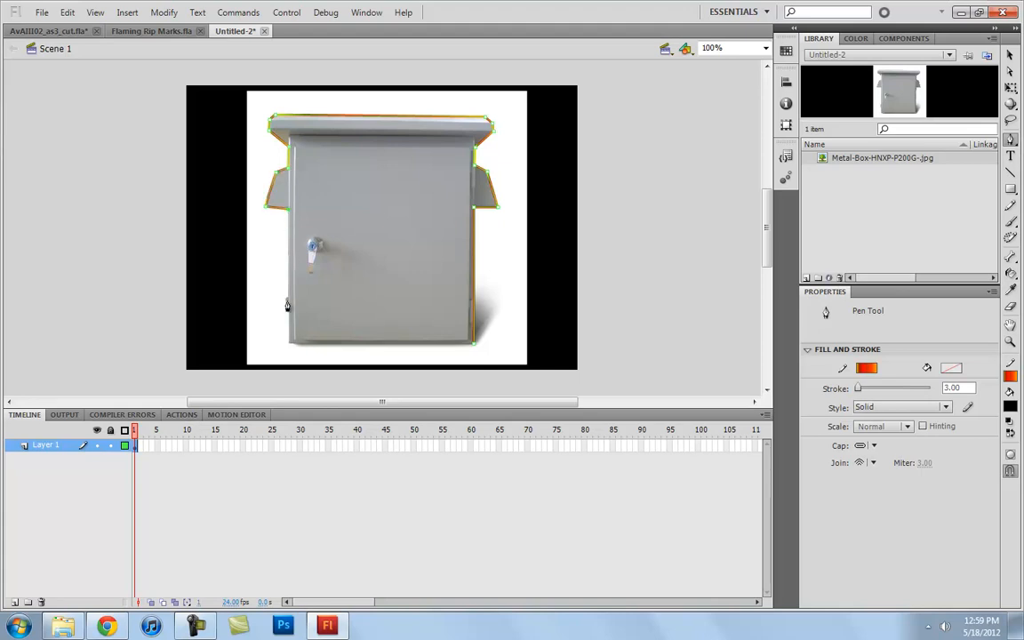
pyautogui.click(287, 344)
pyautogui.click(473, 346)
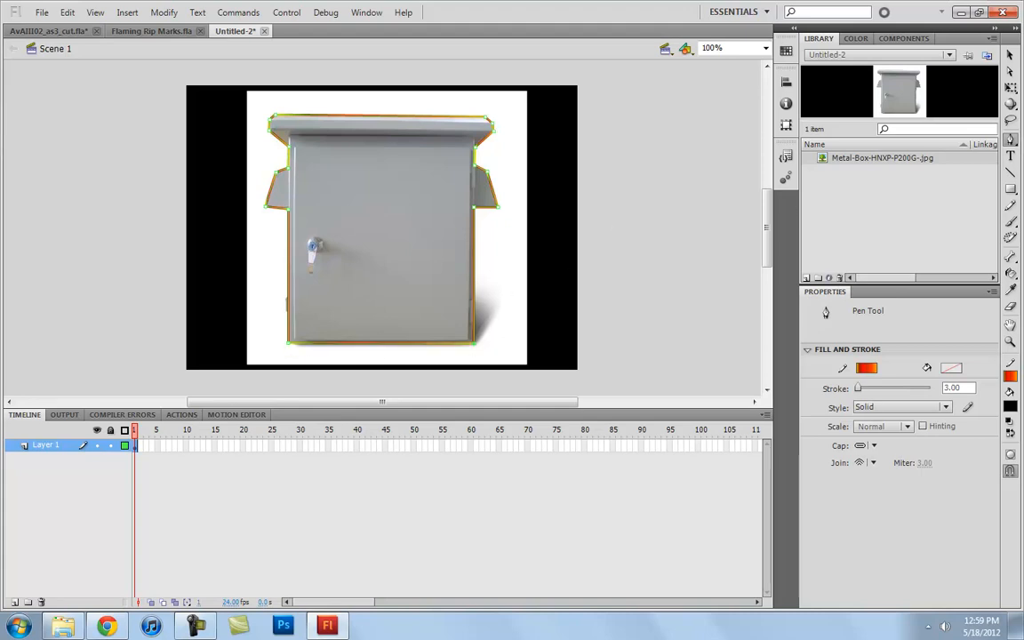
# Delete the white background surrounding the outlined metal box.
pyautogui.press('v')
pyautogui.click(487, 293)
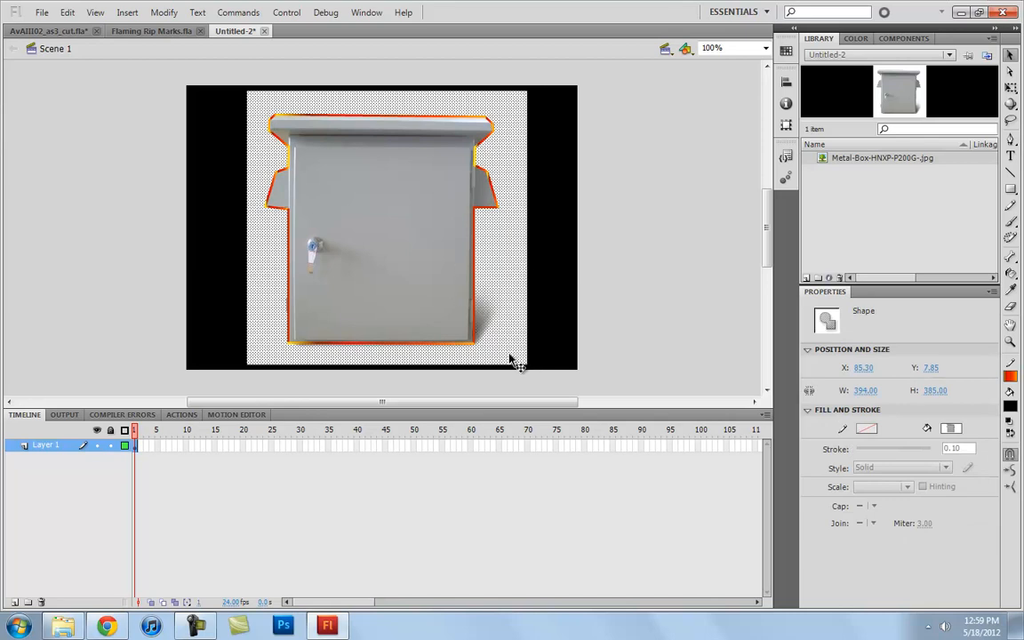
pyautogui.press('Delete')
# Select the whole metal box and remove its gradient outline by setting the stroke color to none.
pyautogui.click(494, 212)
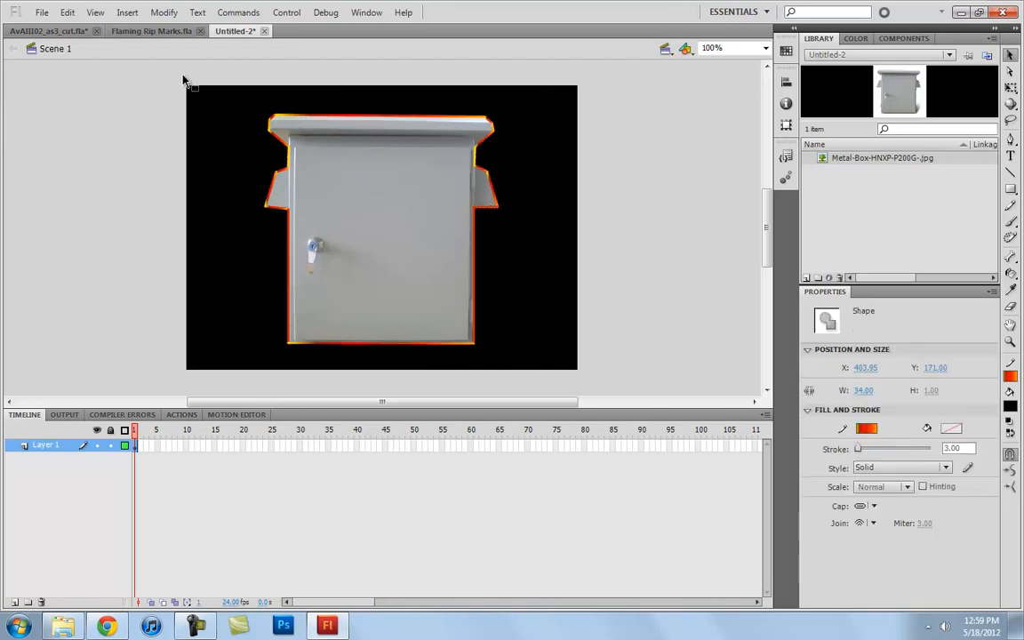
pyautogui.moveTo(151, 63); pyautogui.dragTo(554, 347)
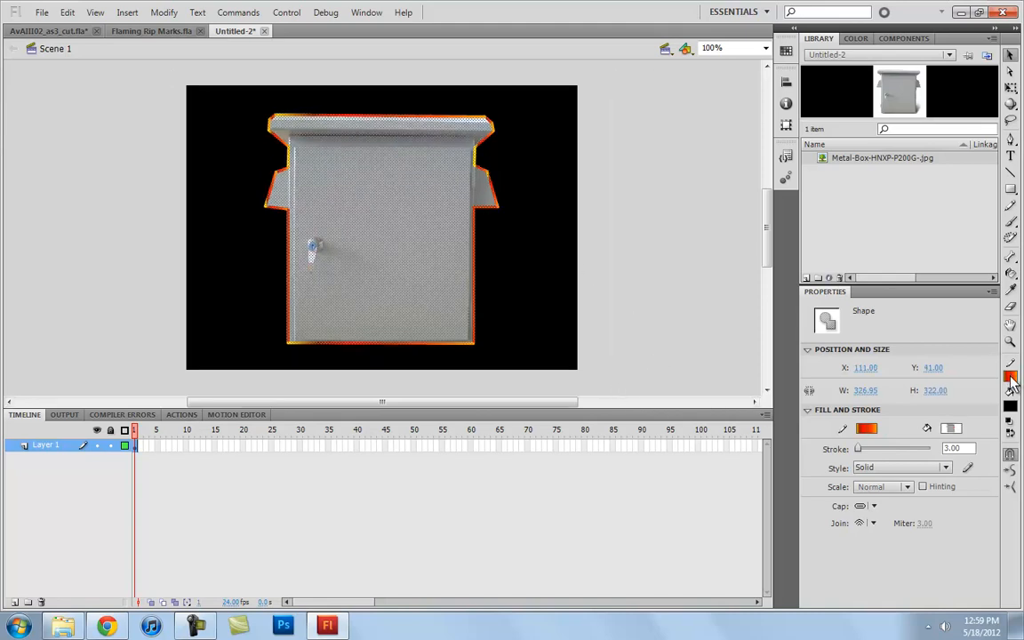
pyautogui.click(1011, 377)
pyautogui.click(983, 392)
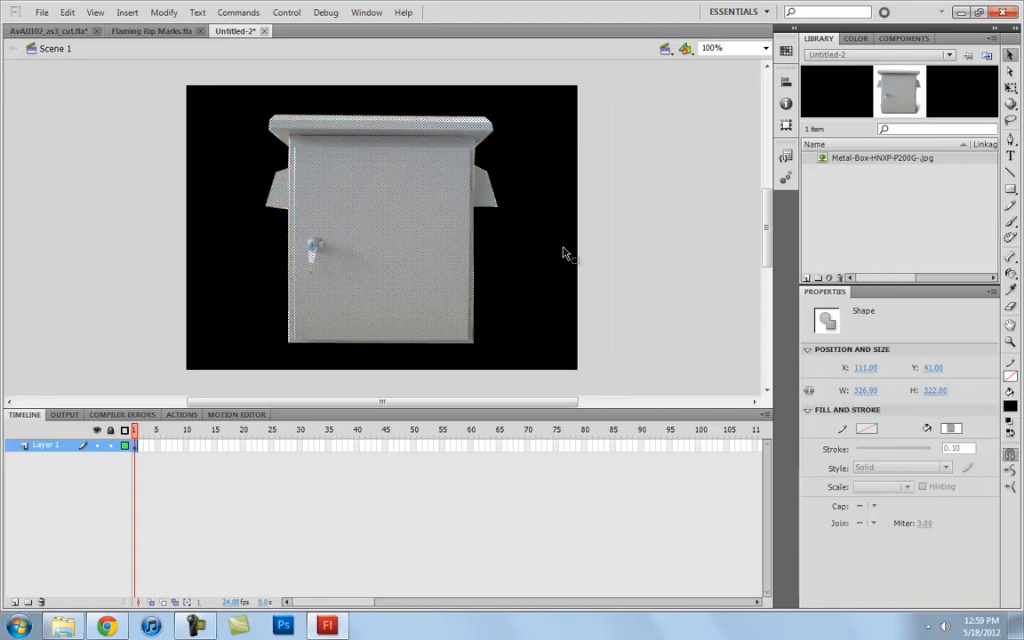
pyautogui.click(555, 324)
pyautogui.click(405, 279)
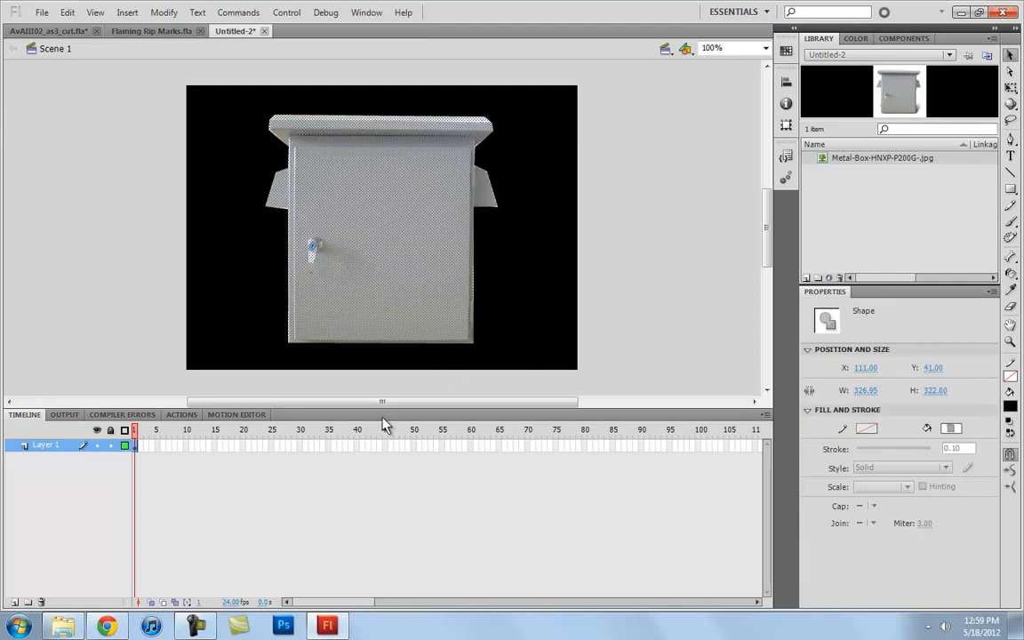
# Check the first frame of the finished example in Flaming Rip Marks.fla, then return to Untitled-2.
pyautogui.click(151, 30)
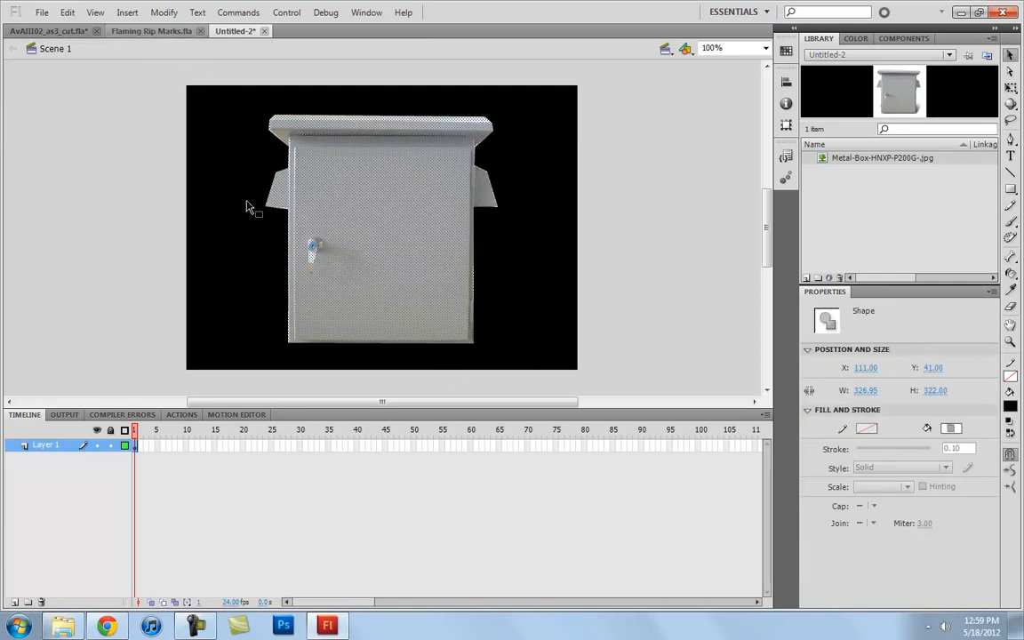
pyautogui.moveTo(133, 431)
pyautogui.mouseDown()
pyautogui.moveTo(224, 441)
pyautogui.moveTo(133, 442)
pyautogui.mouseUp()
pyautogui.click(236, 31)
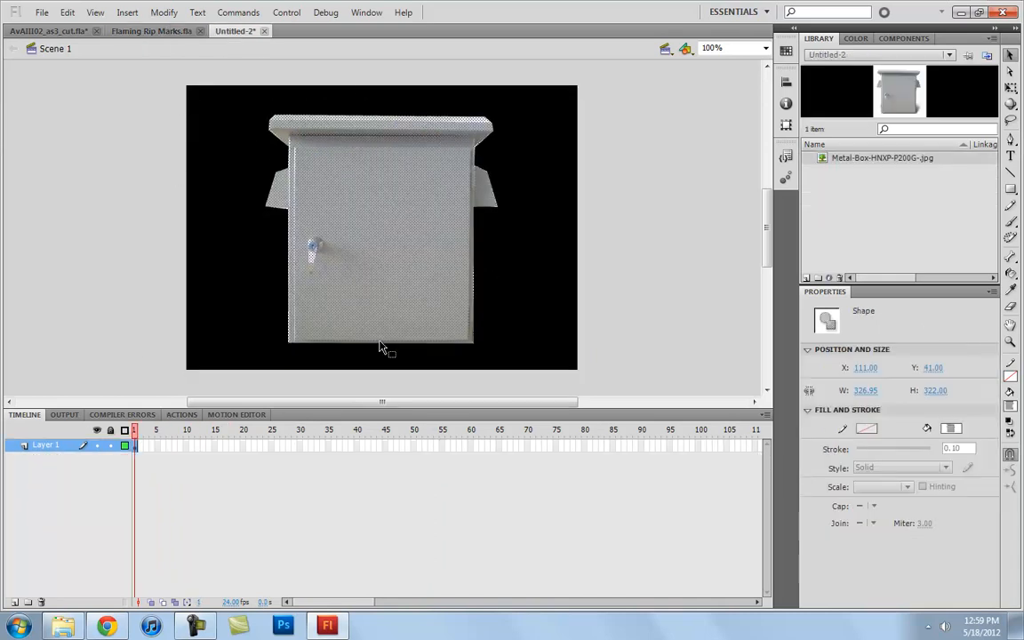
# Add a new layer above the metal box layer and extend both layers to frame 23.
pyautogui.click(15, 602)
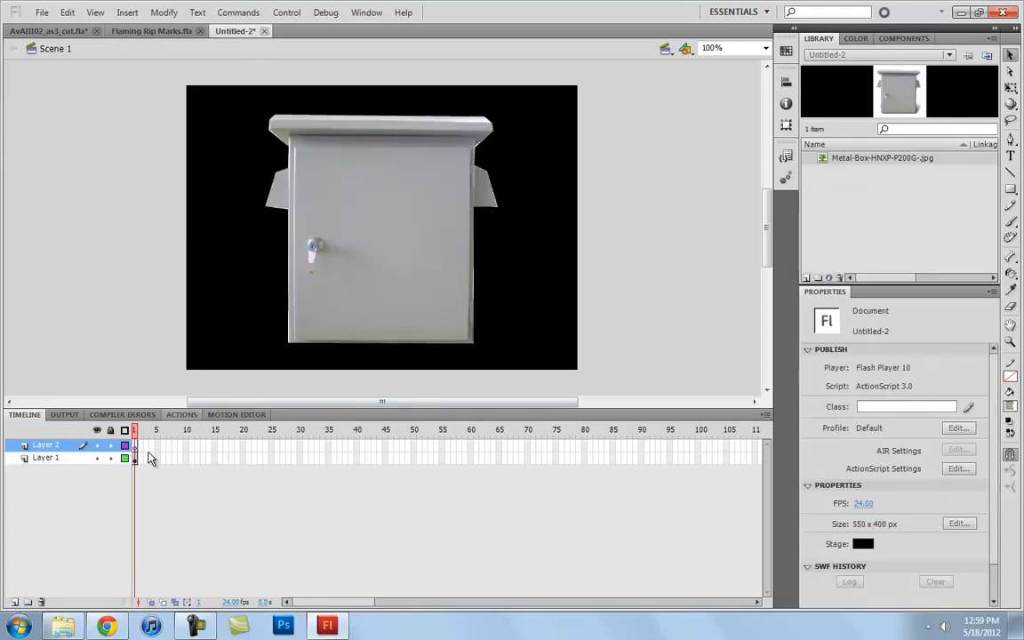
pyautogui.click(260, 457)
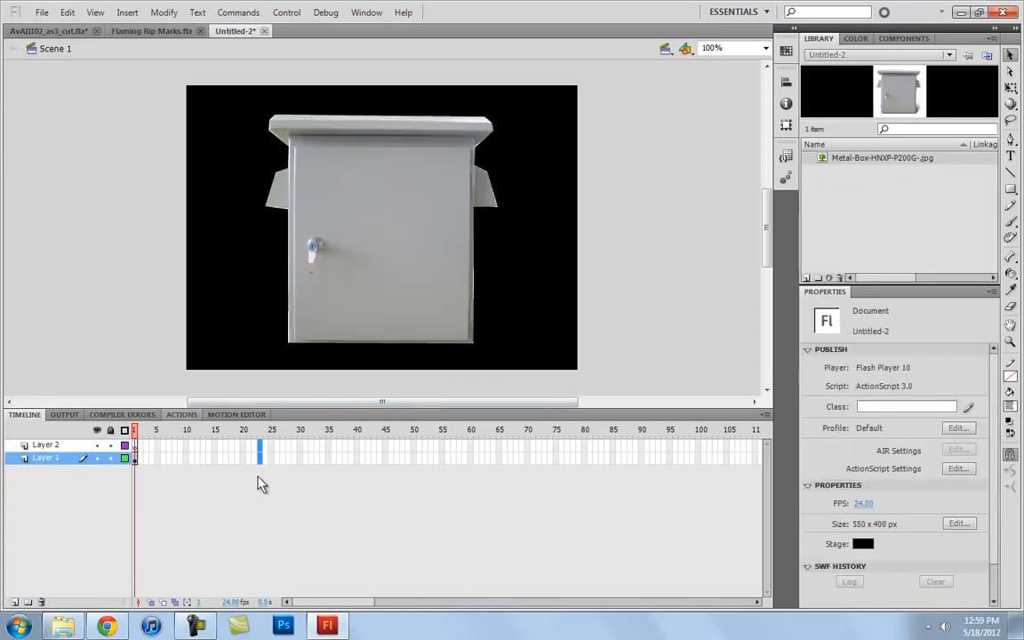
pyautogui.press('F5')
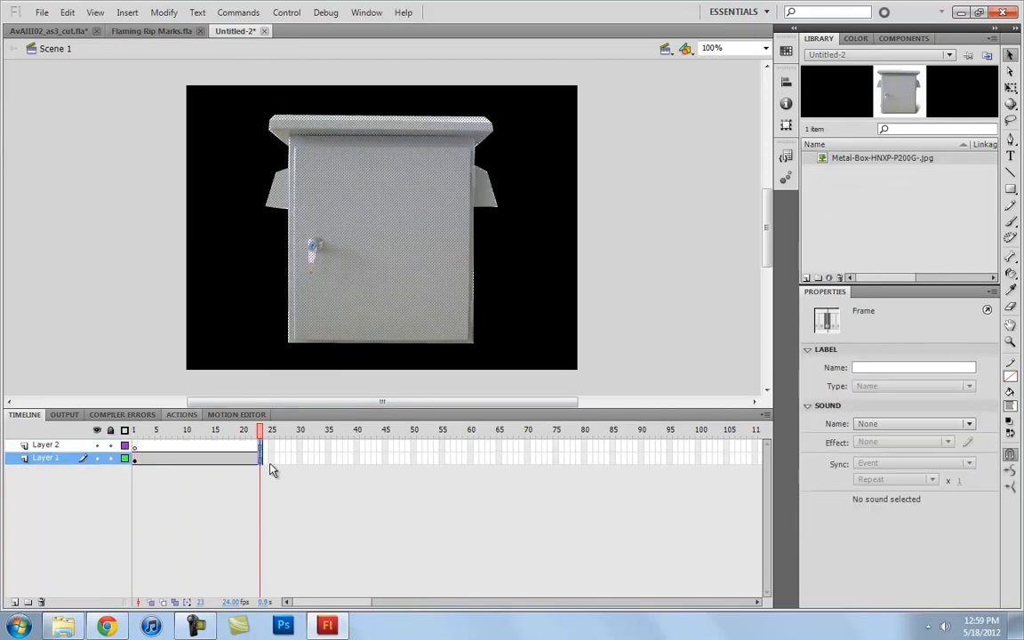
# Insert a keyframe at frame 14 of Layer 2 and set up the Brush tool with a white fill.
pyautogui.click(210, 445)
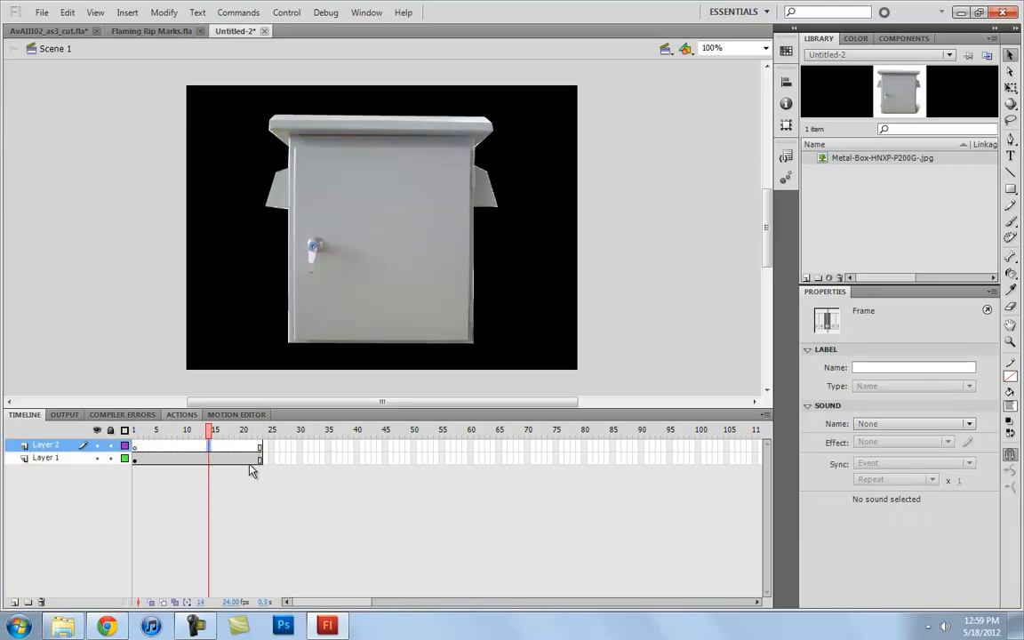
pyautogui.press('F6')
pyautogui.click(1011, 221)
pyautogui.click(1012, 395)
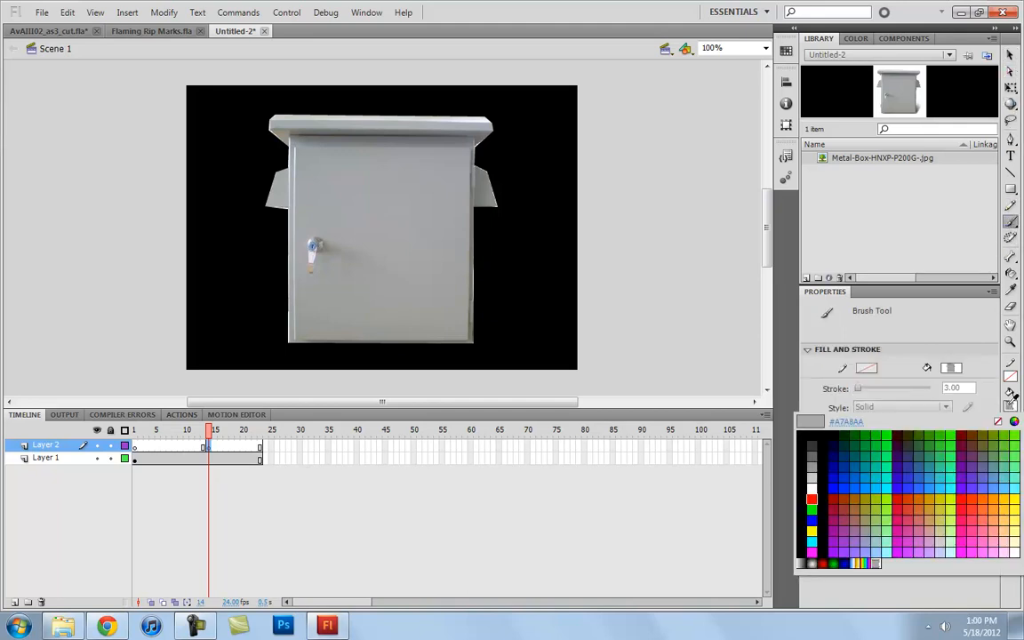
pyautogui.click(812, 488)
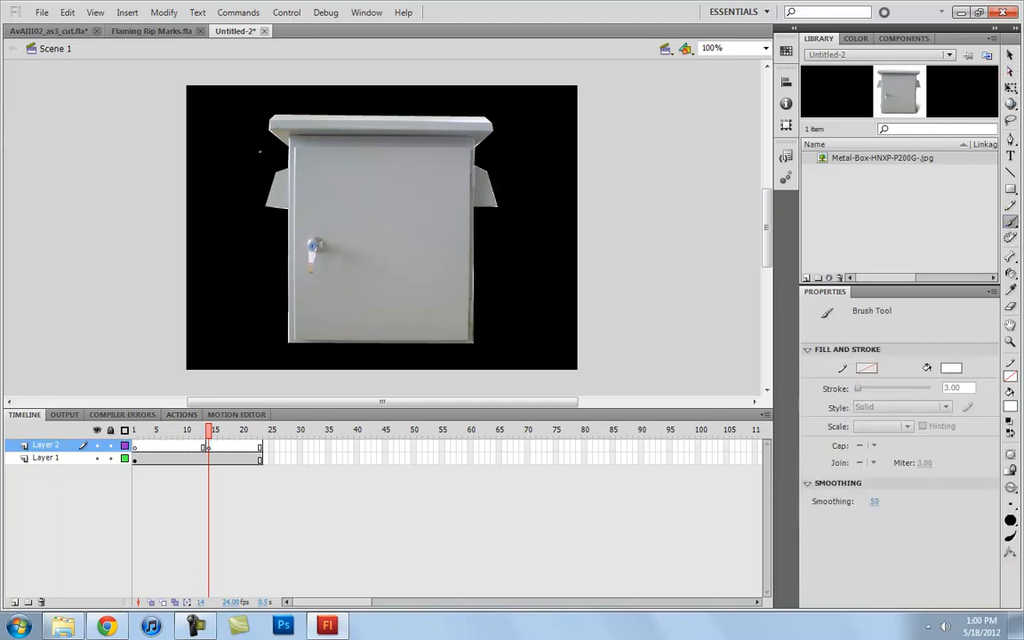
# Paint a thin white diagonal slash across the metal box from upper left to lower right on frame 14 of Layer 2.
pyautogui.moveTo(281, 154); pyautogui.dragTo(487, 250)
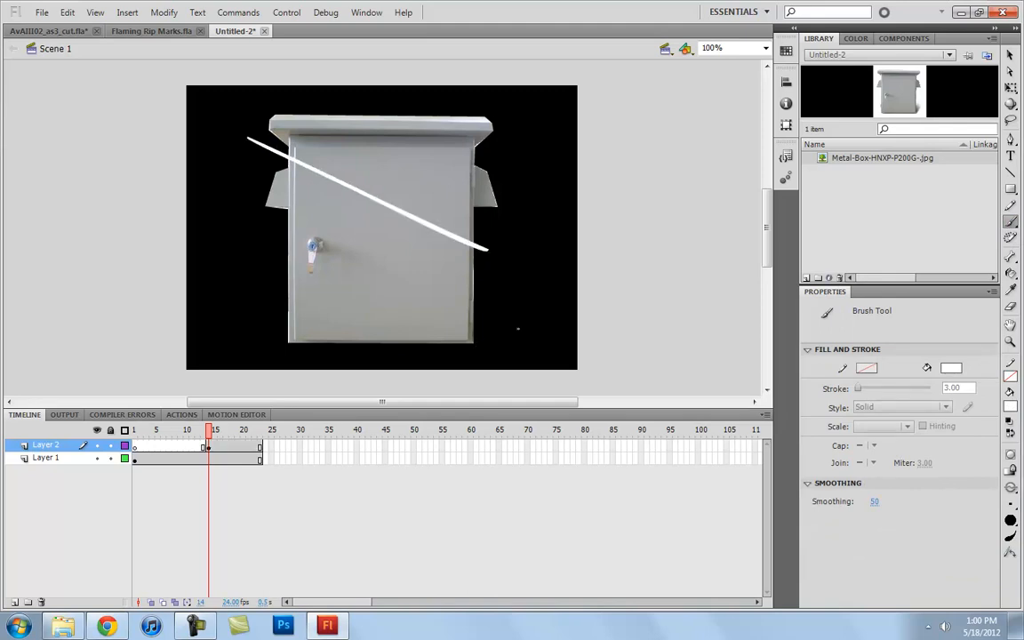
pyautogui.press('v')
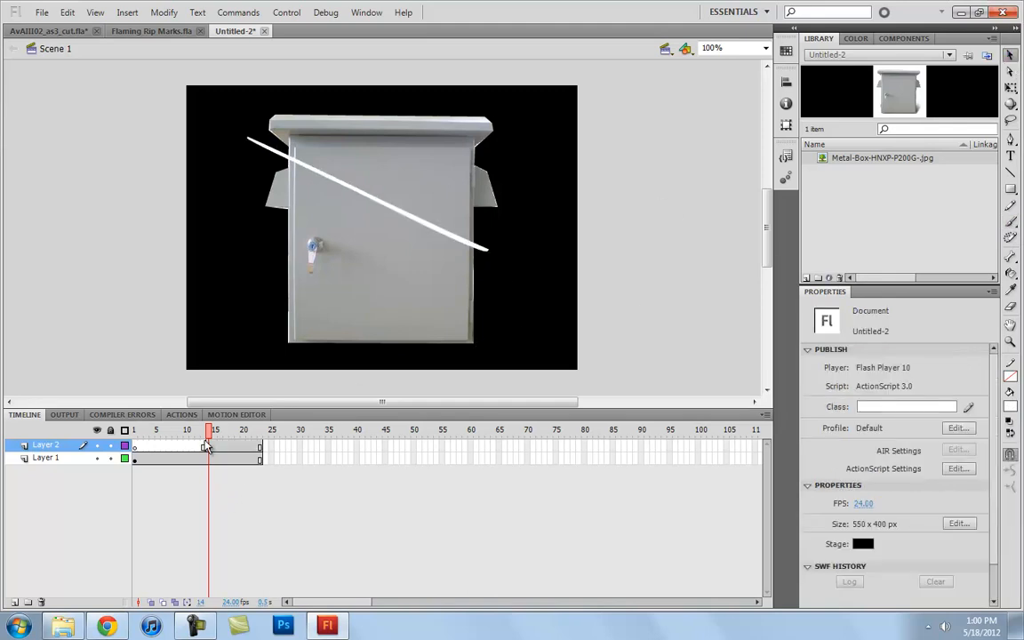
# Insert a keyframe at frame 15 of Layer 2, lock Layer 1, and erase the slash's lower end beyond the box edge.
pyautogui.click(210, 447)
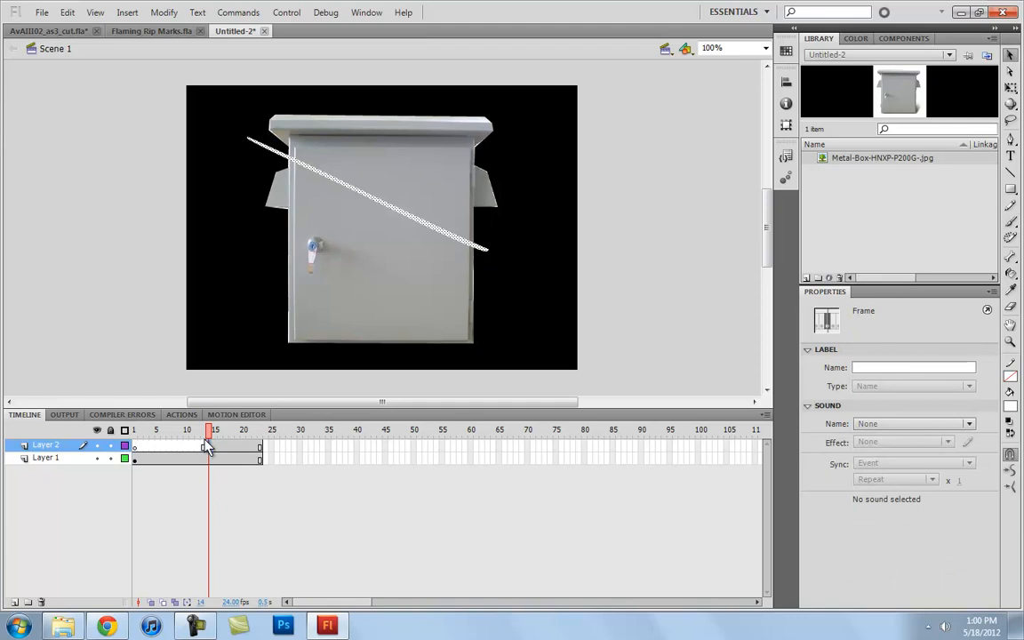
pyautogui.press('F6')
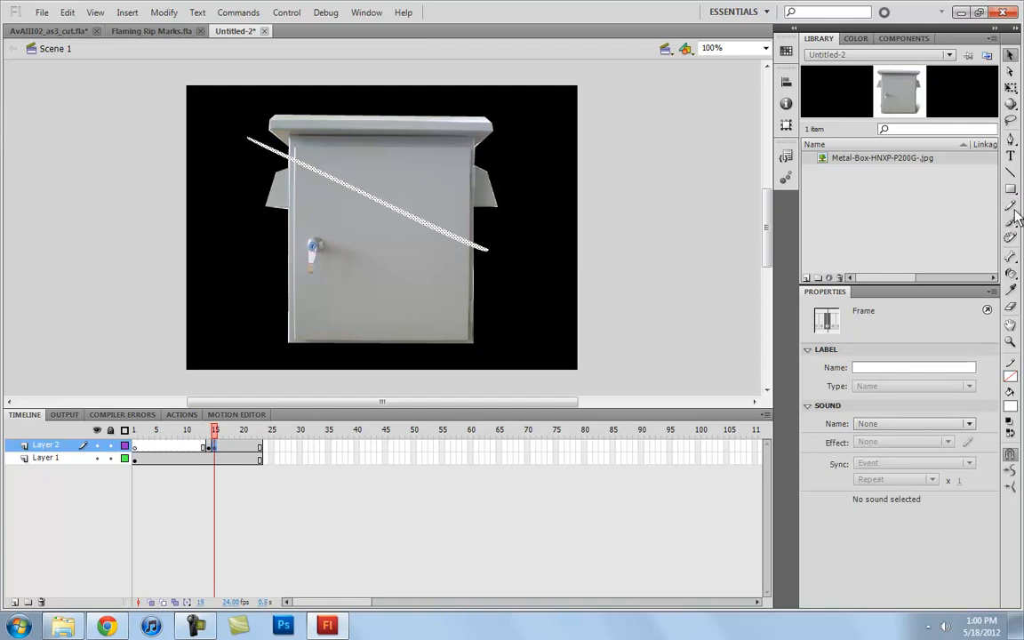
pyautogui.click(1010, 305)
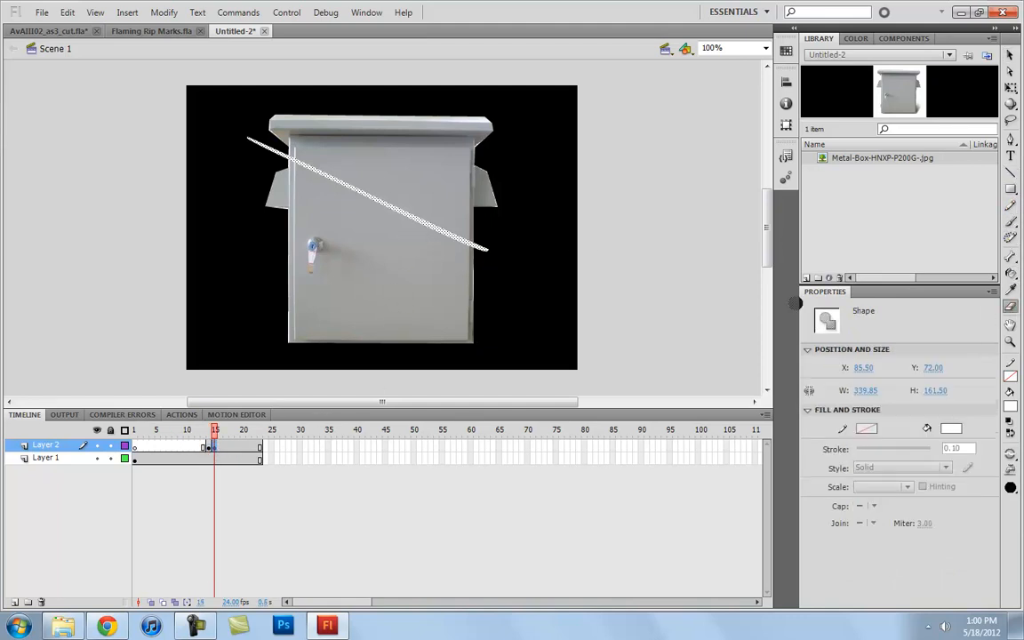
pyautogui.click(478, 247)
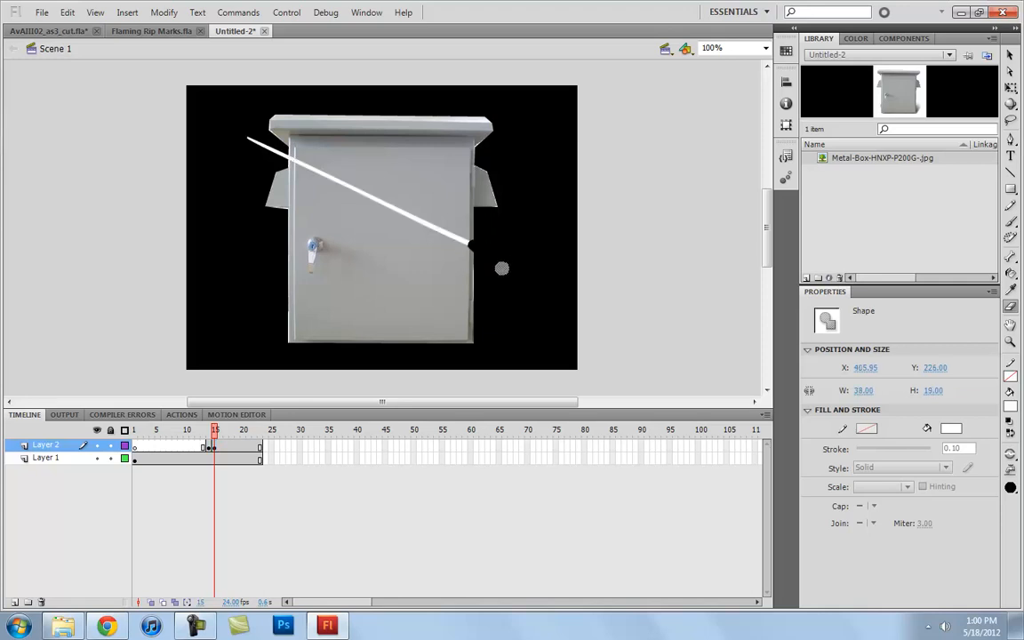
pyautogui.hotkey('ctrl', 'z')
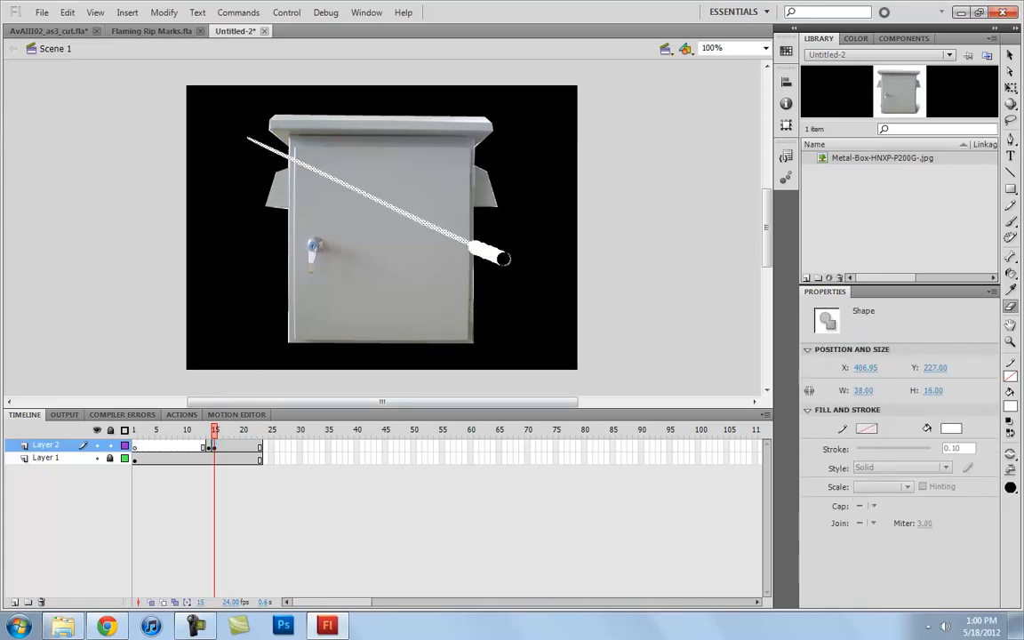
pyautogui.click(478, 247)
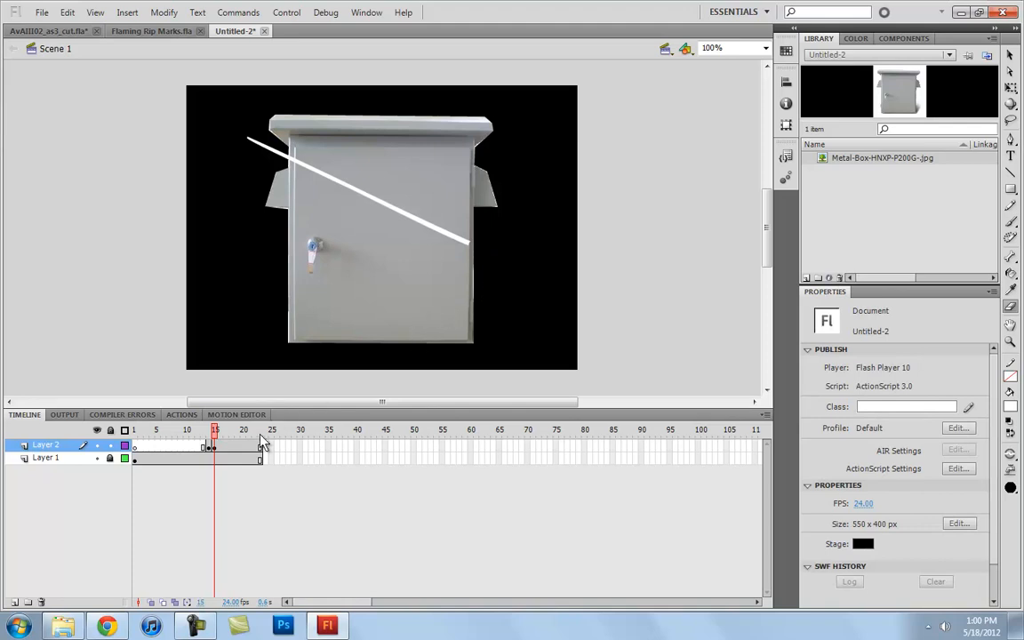
# Add keyframes at frames 16 to 18, erasing more of the slash toward its upper end in each, and a blank keyframe at frame 19.
pyautogui.click(210, 446)
pyautogui.click(214, 447)
pyautogui.press('F6')
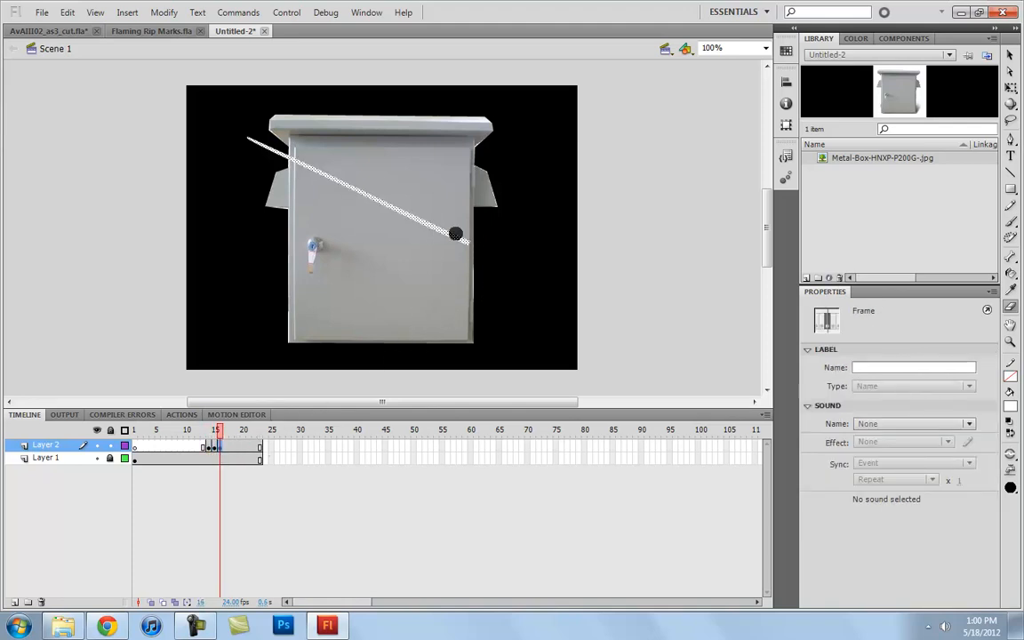
pyautogui.moveTo(462, 238); pyautogui.dragTo(419, 221)
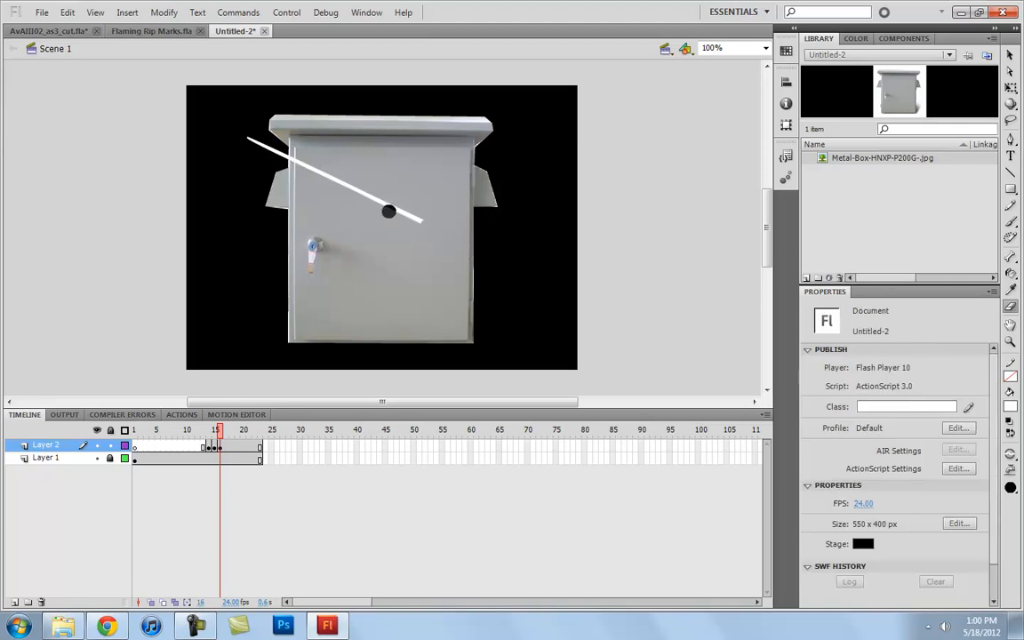
pyautogui.moveTo(321, 176)
pyautogui.mouseDown()
pyautogui.moveTo(391, 206)
pyautogui.moveTo(290, 160)
pyautogui.moveTo(317, 173)
pyautogui.mouseUp()
pyautogui.press('F6')
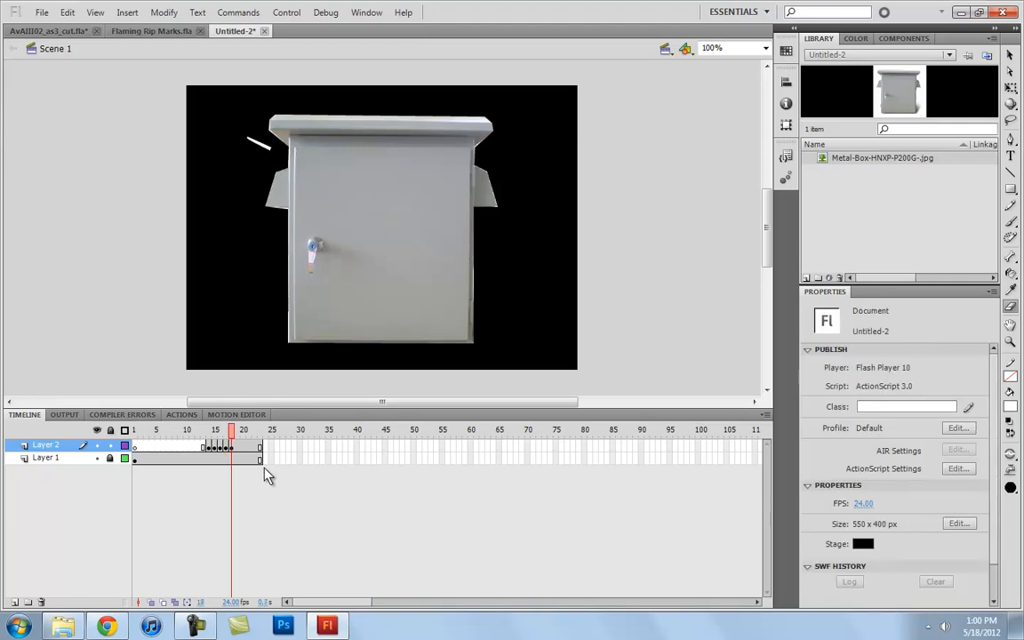
pyautogui.click(236, 446)
pyautogui.press('F7')
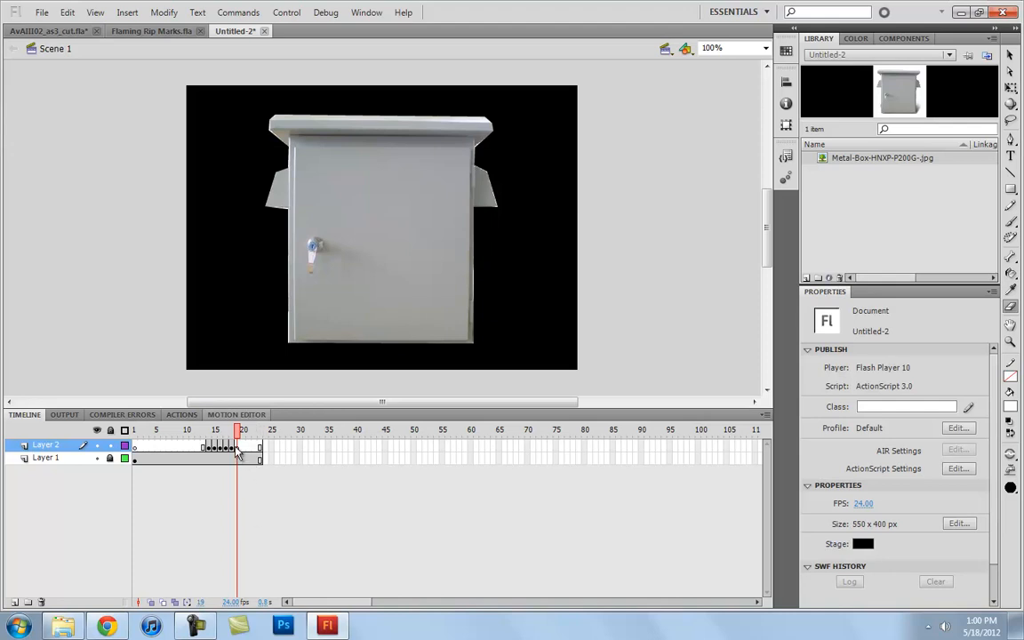
# Reverse frames 14 to 19 of Layer 2 so the slash grows instead of shrinking.
pyautogui.moveTo(240, 447); pyautogui.dragTo(210, 448)
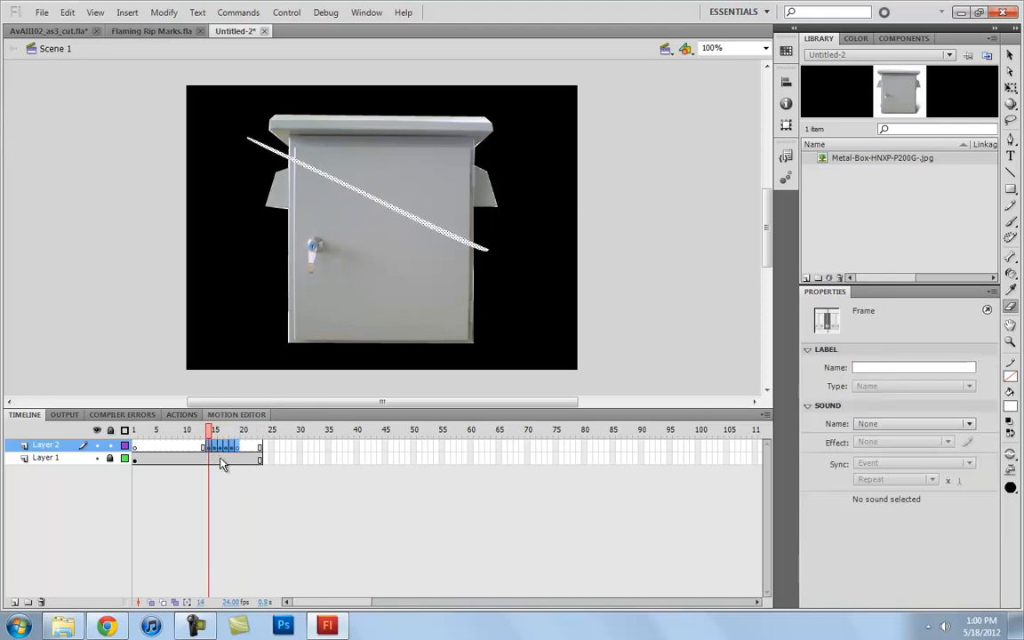
pyautogui.click(163, 13)
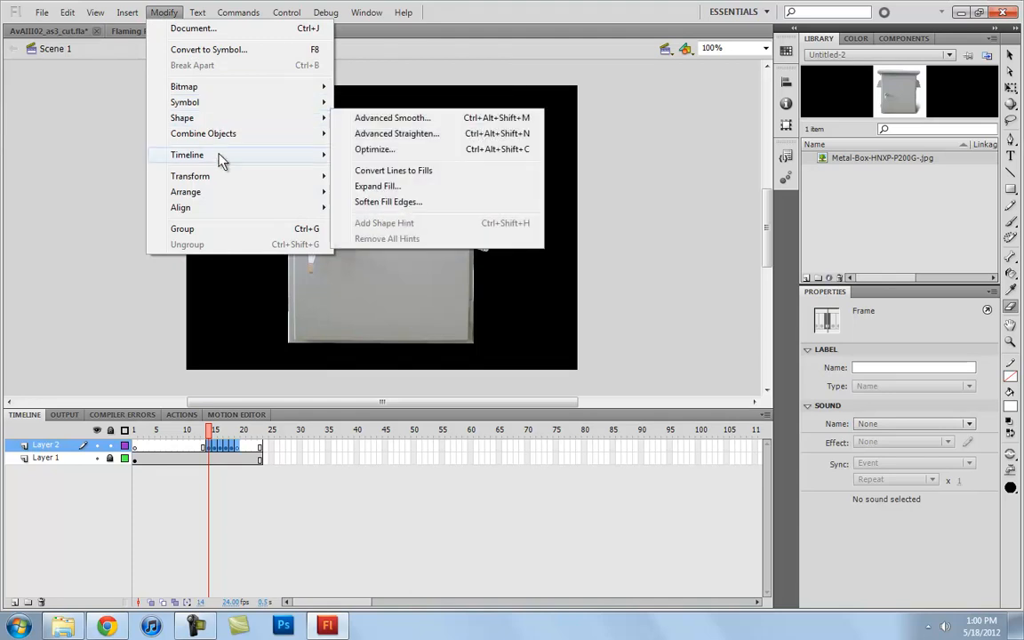
pyautogui.moveTo(264, 161)
pyautogui.click(419, 207)
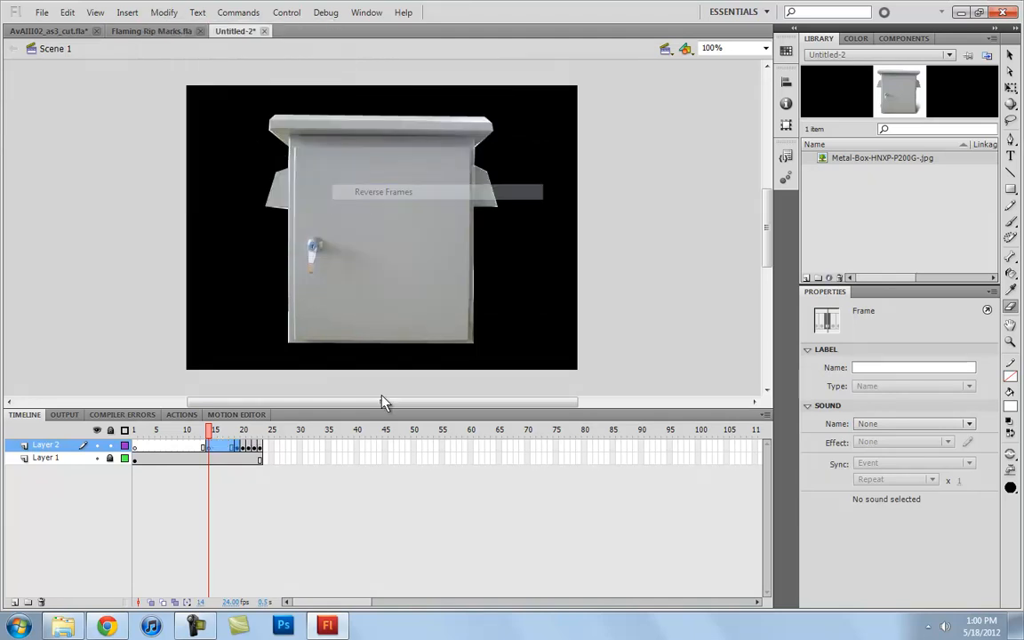
# Move the slash keyframes on Layer 2 earlier so the sequence runs from frame 10 to frame 15.
pyautogui.moveTo(225, 450)
pyautogui.mouseDown()
pyautogui.moveTo(261, 452)
pyautogui.moveTo(190, 449)
pyautogui.moveTo(239, 449)
pyautogui.moveTo(215, 449)
pyautogui.mouseUp()
pyautogui.click(242, 451)
pyautogui.click(189, 449)
pyautogui.click(138, 449)
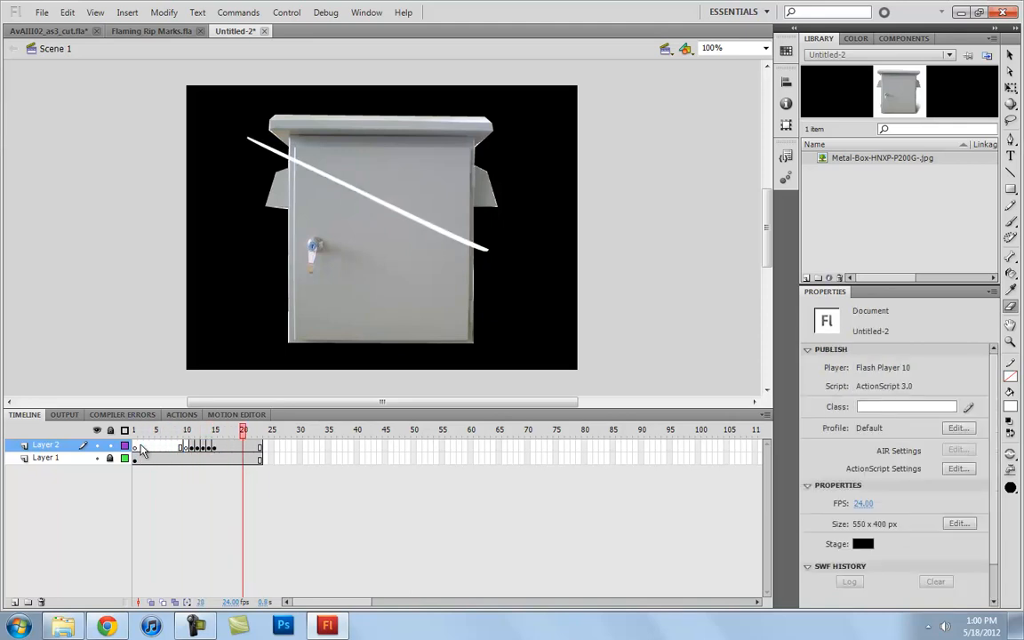
# Insert a blank keyframe at frame 16 of Layer 2 to end the slash, and preview the animation.
pyautogui.click(181, 448)
pyautogui.click(221, 450)
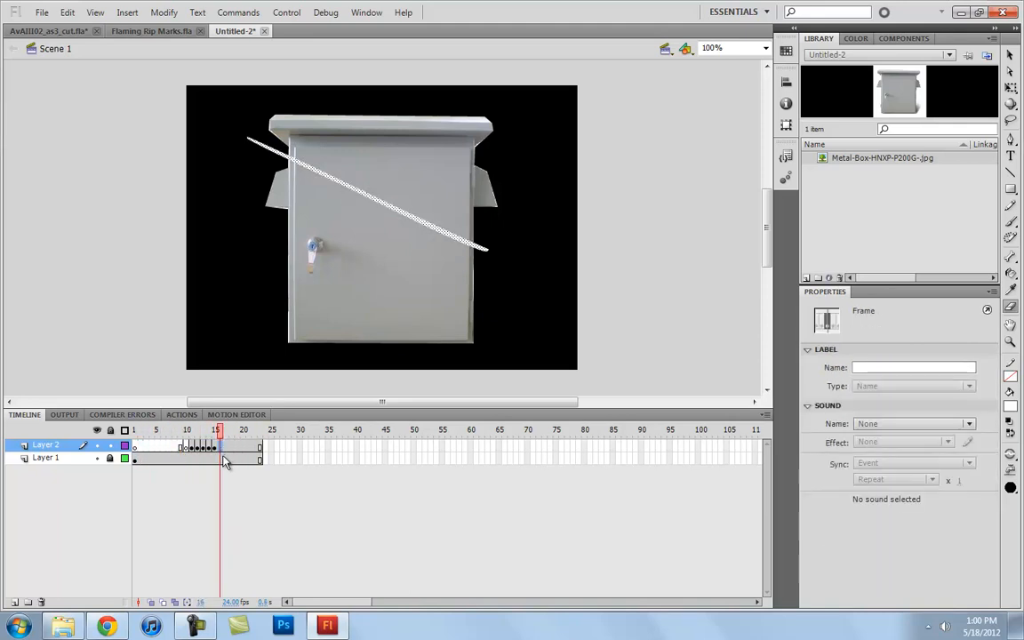
pyautogui.click(178, 449)
pyautogui.press('Return')
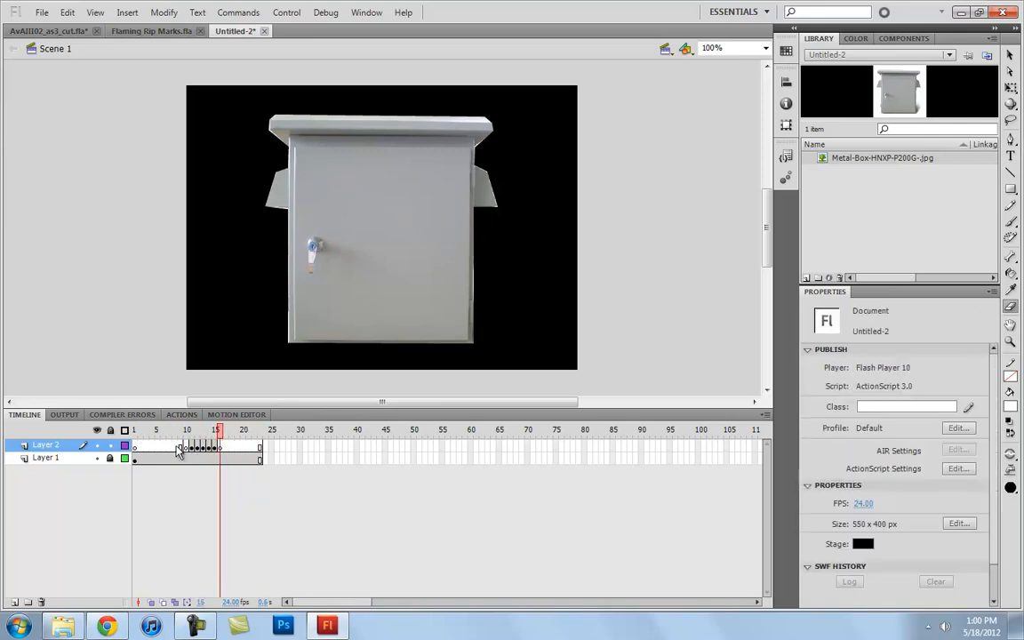
pyautogui.click(179, 450)
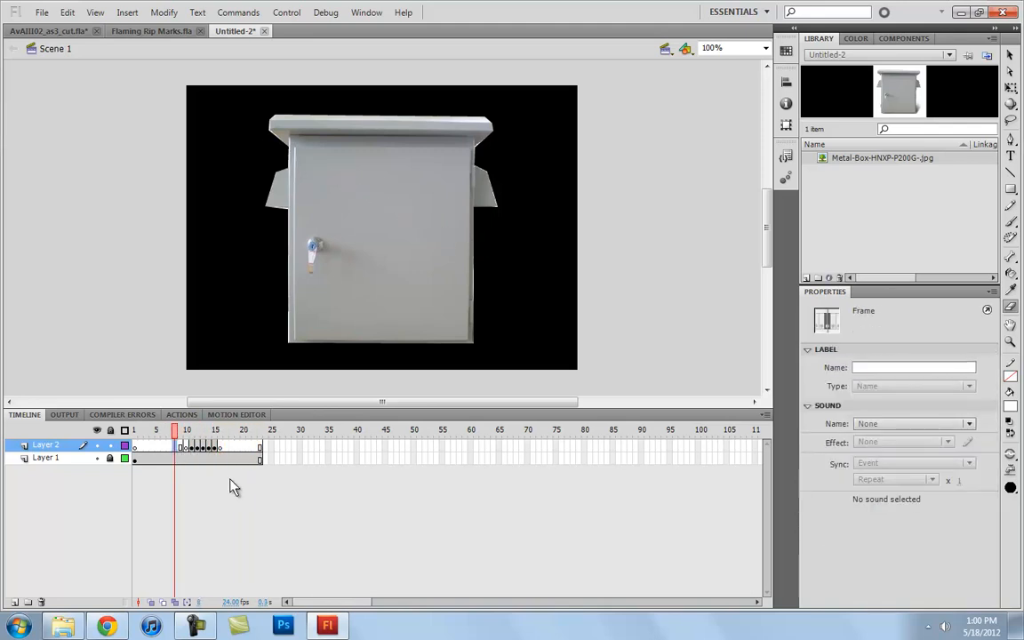
# Add Layer 3, isolate frame 12 with blank keyframes, and cover the whole stage there with a white rectangle as a flash.
pyautogui.click(14, 602)
pyautogui.click(198, 446)
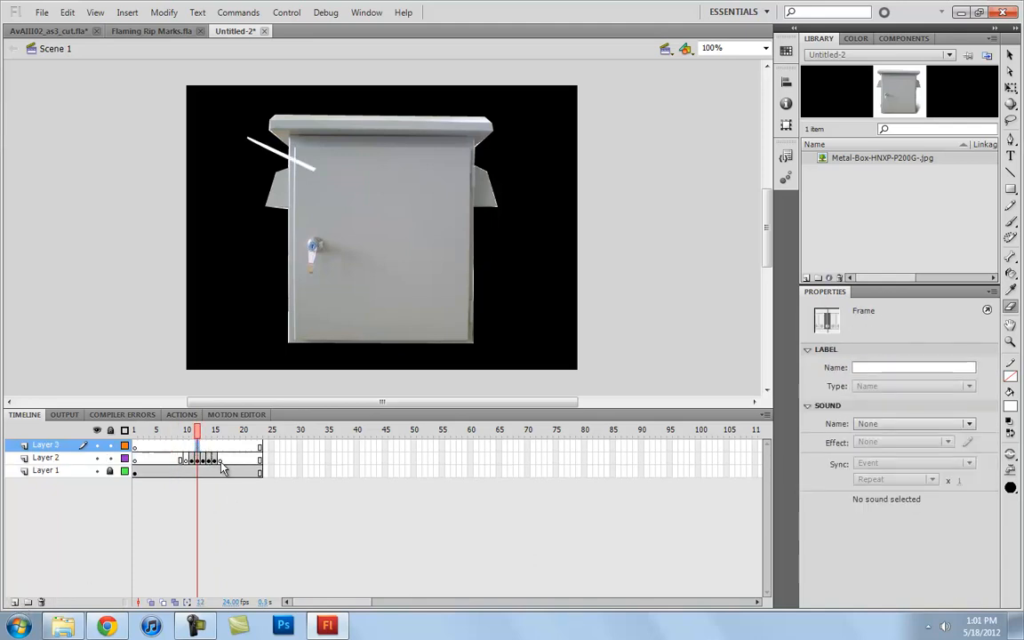
pyautogui.press('.')
pyautogui.press(',')
pyautogui.press('r')
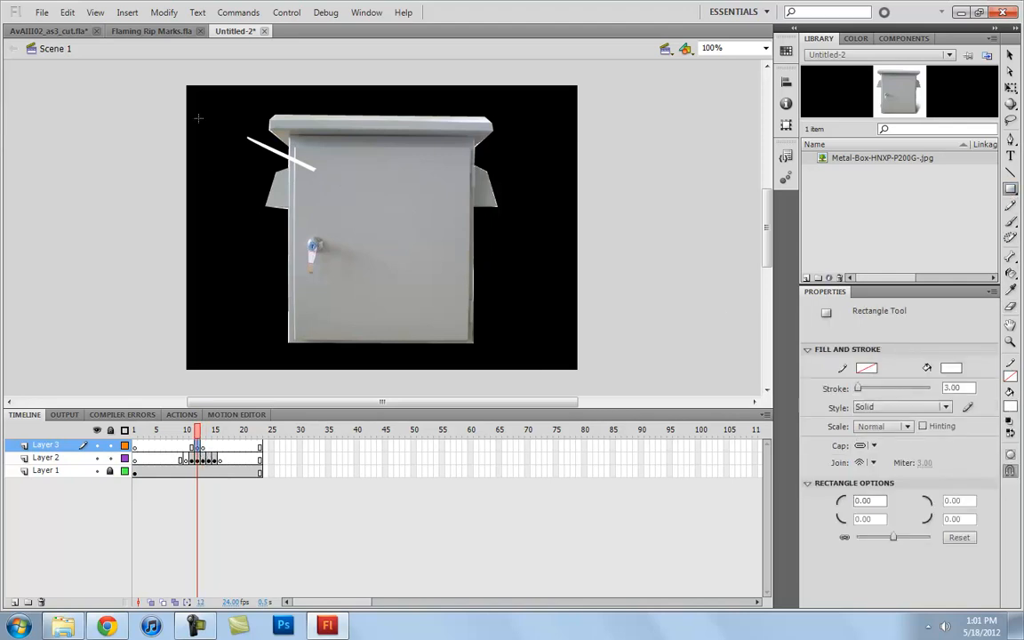
pyautogui.moveTo(183, 85); pyautogui.dragTo(578, 371)
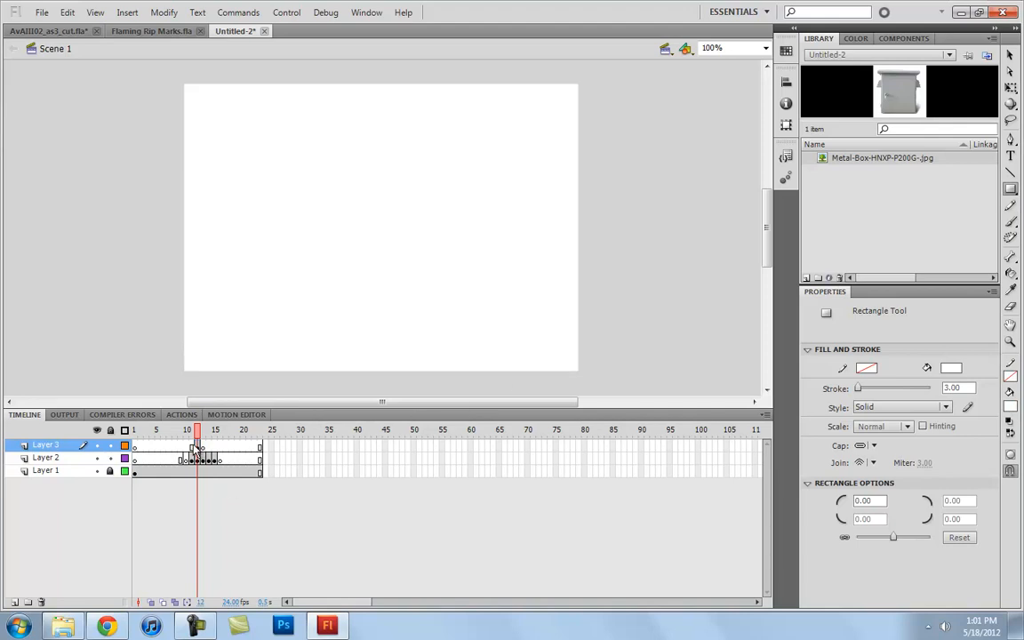
# Play the animation several times to check the slash and the white flash.
pyautogui.click(134, 447)
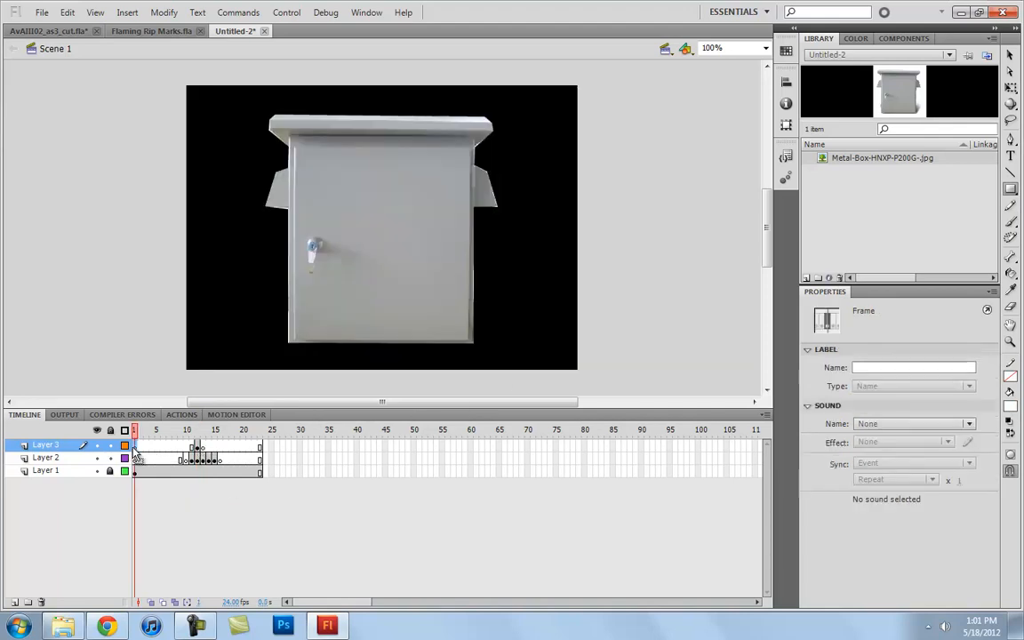
pyautogui.press('Return')
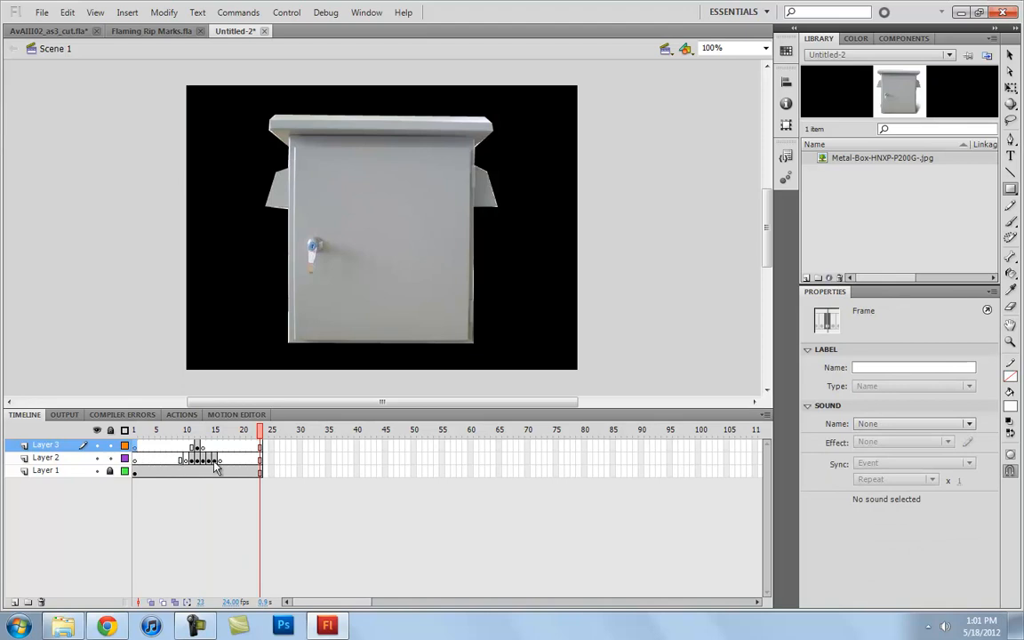
pyautogui.click(163, 460)
pyautogui.press('Return')
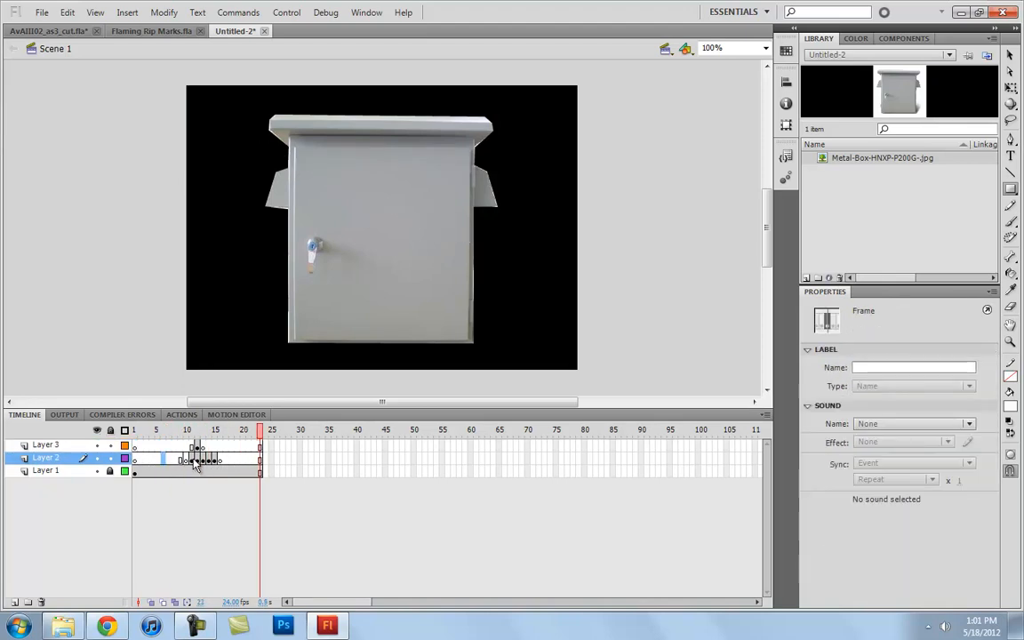
pyautogui.press('Return')
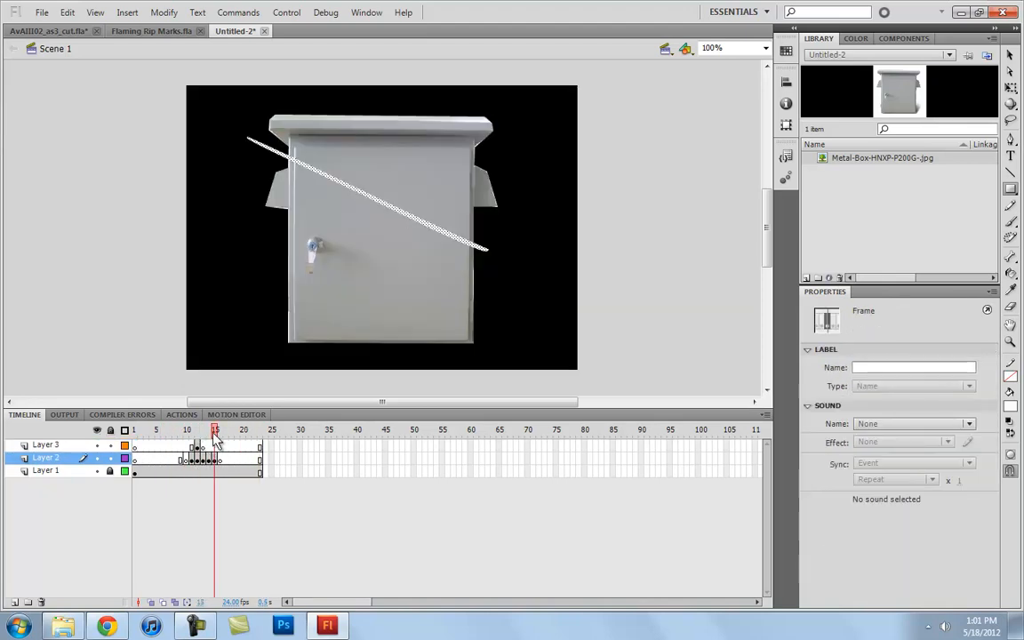
# Unlock Layer 1 and convert the metal box into a graphic symbol named metalbox.
pyautogui.click(1009, 55)
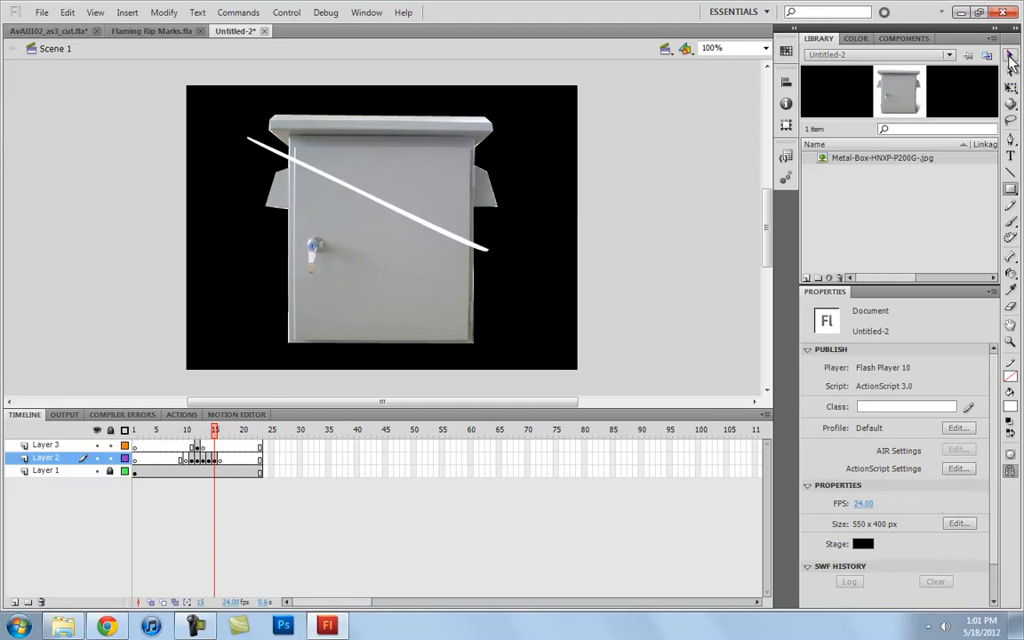
pyautogui.moveTo(217, 442)
pyautogui.mouseDown()
pyautogui.moveTo(190, 442)
pyautogui.moveTo(216, 440)
pyautogui.mouseUp()
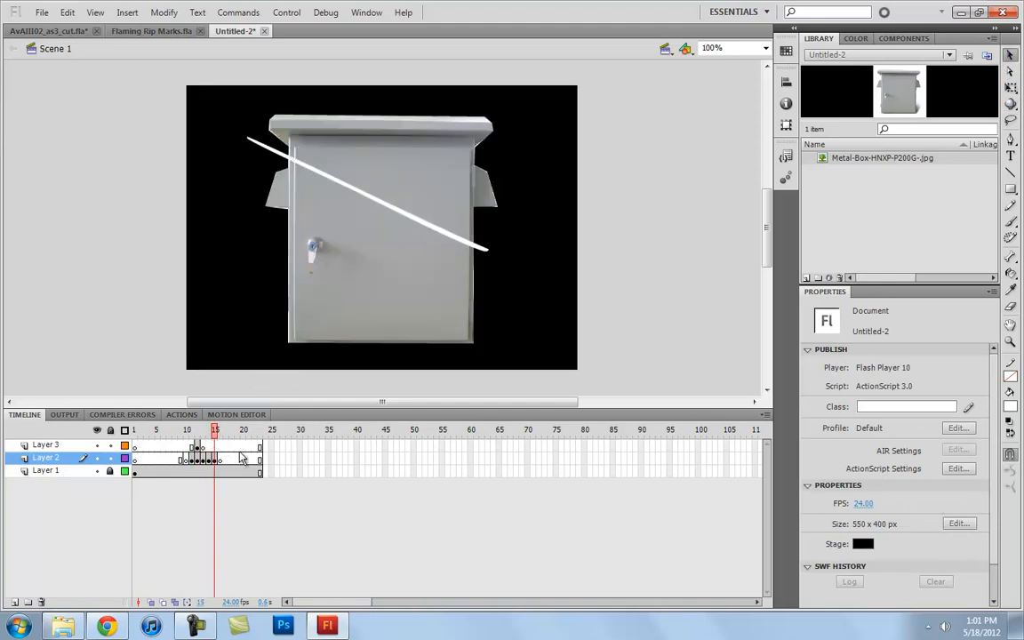
pyautogui.click(214, 471)
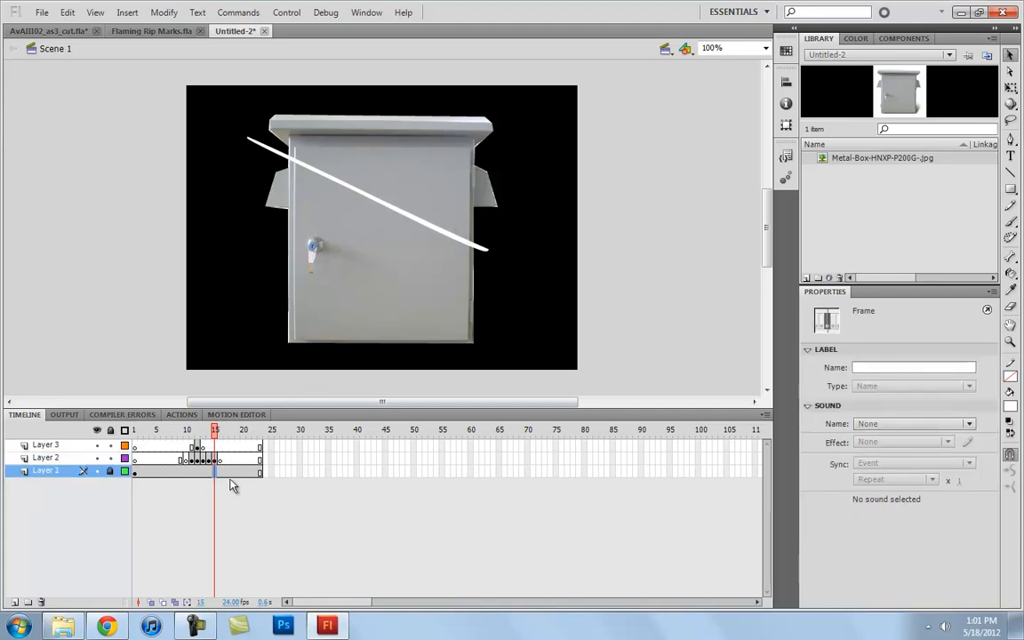
pyautogui.click(110, 471)
pyautogui.click(163, 471)
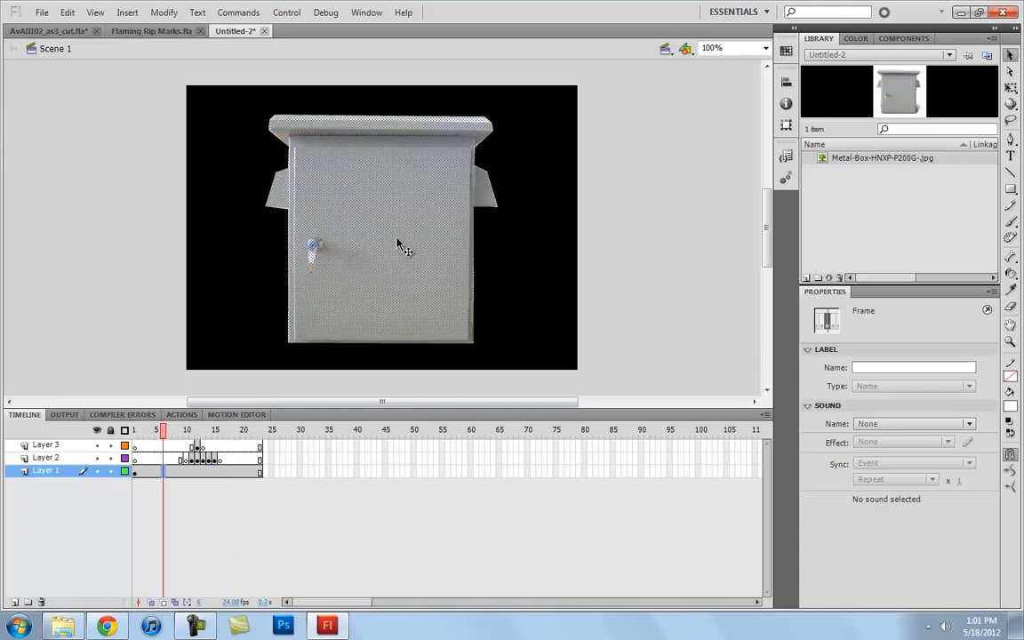
pyautogui.press('F8')
pyautogui.write('met')
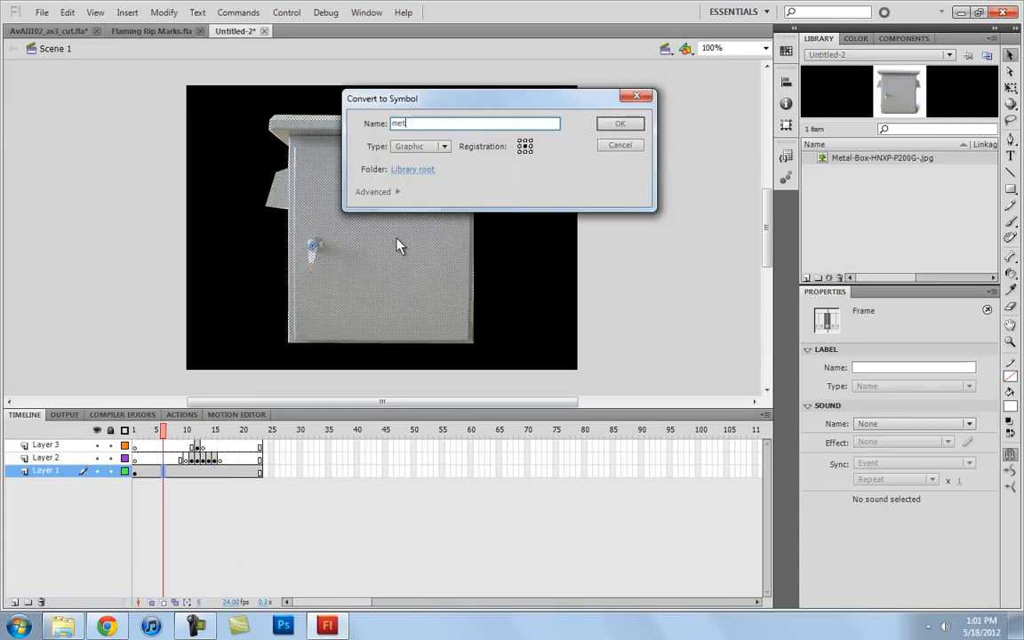
pyautogui.write('albox')
pyautogui.press('Return')
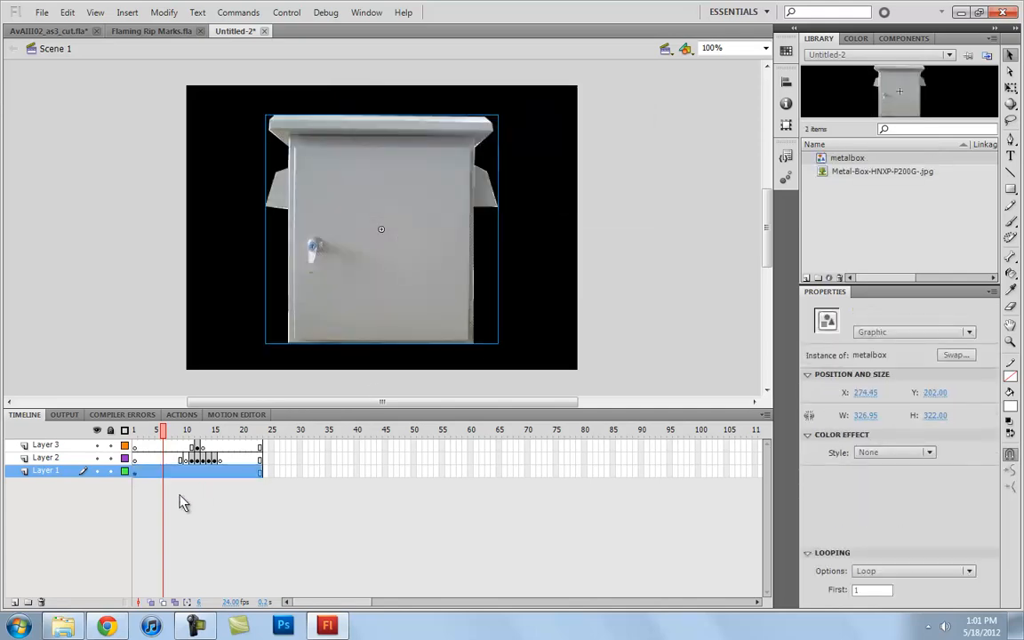
# Shift the white flash on Layer 3 one frame to frame 13, and select frame 14 of Layer 1.
pyautogui.click(203, 472)
pyautogui.moveTo(209, 472); pyautogui.dragTo(229, 480)
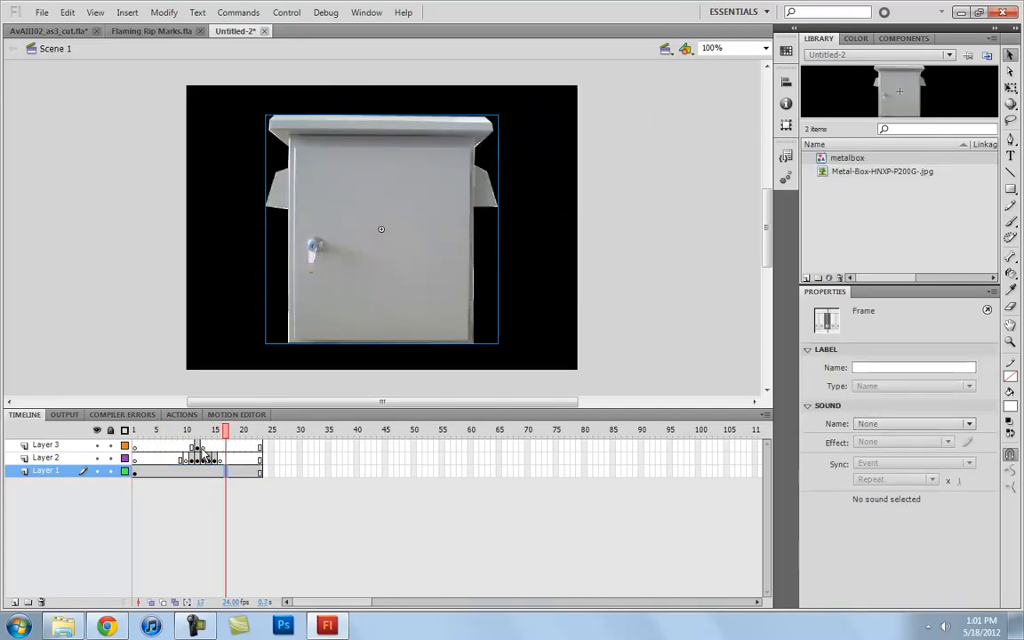
pyautogui.click(201, 445)
pyautogui.press('.')
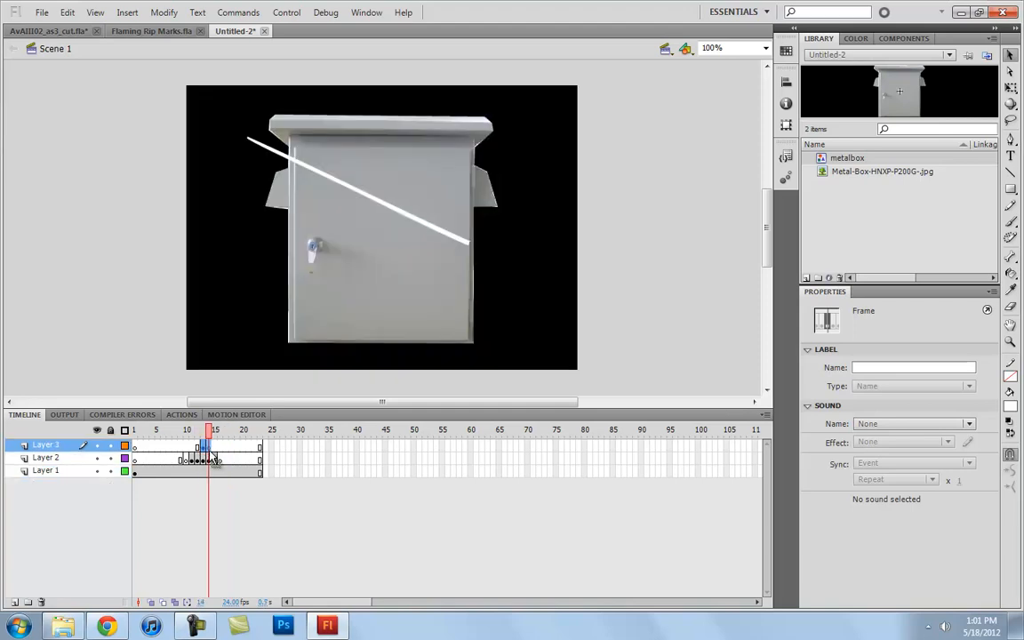
pyautogui.click(210, 472)
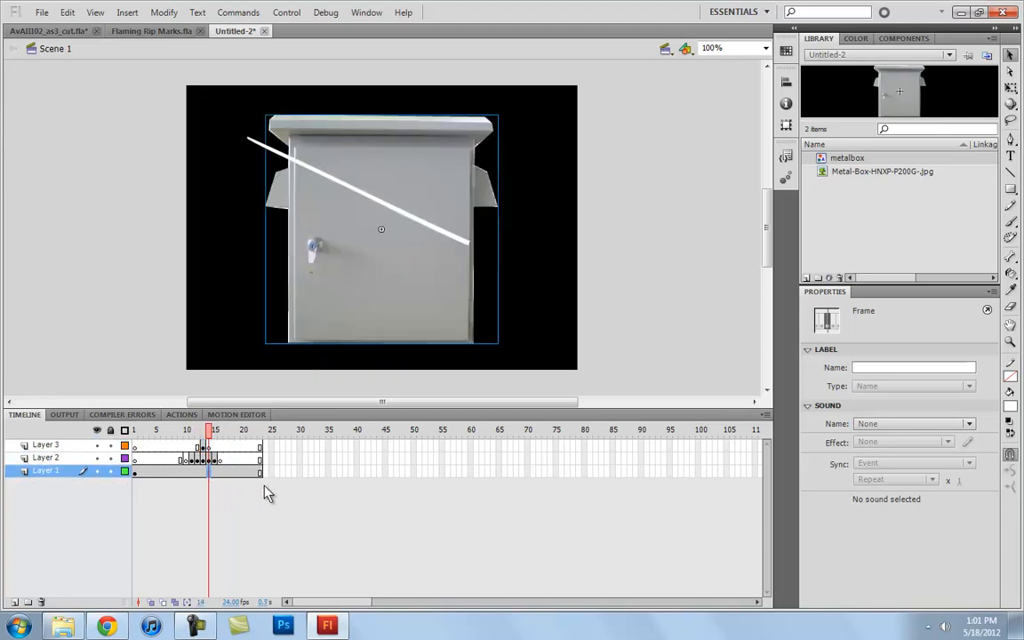
# Break apart the metal box on frame 14 of Layer 1 and set the Pencil tool's stroke colour to black.
pyautogui.rightClick(380, 301)
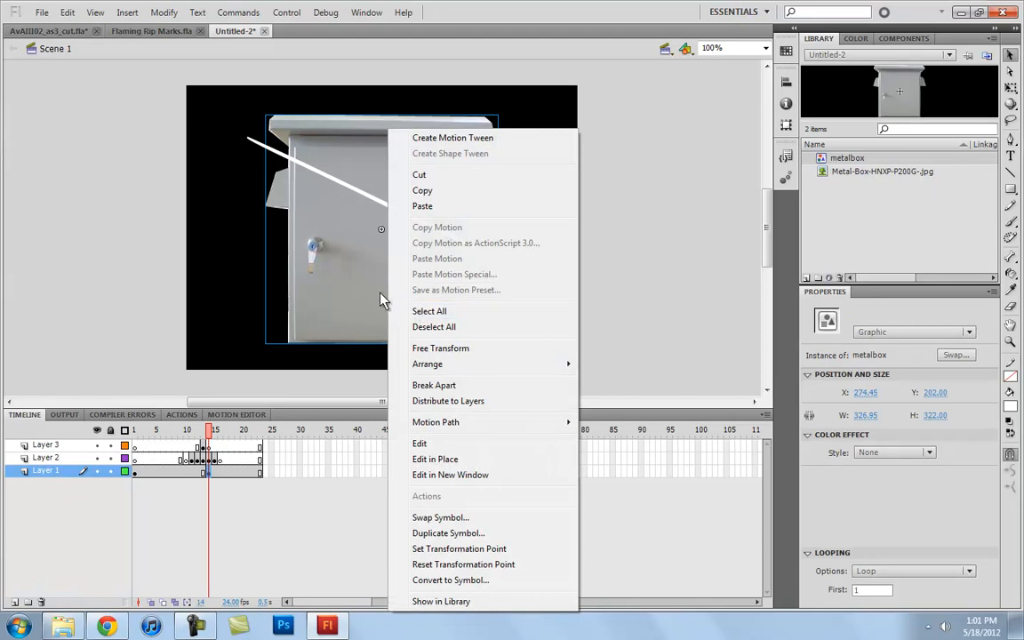
pyautogui.click(438, 385)
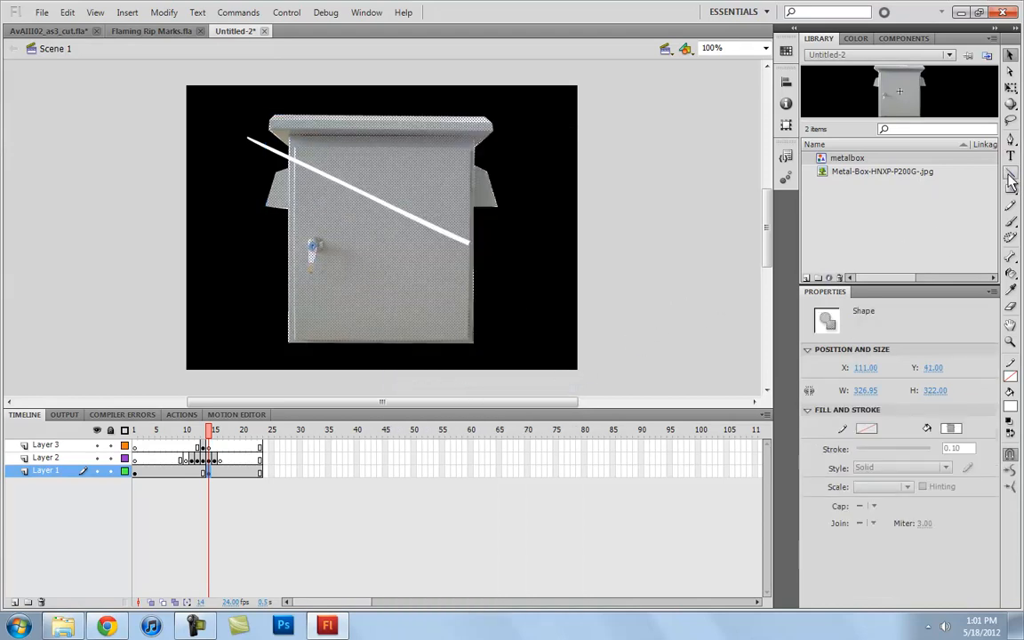
pyautogui.click(1009, 205)
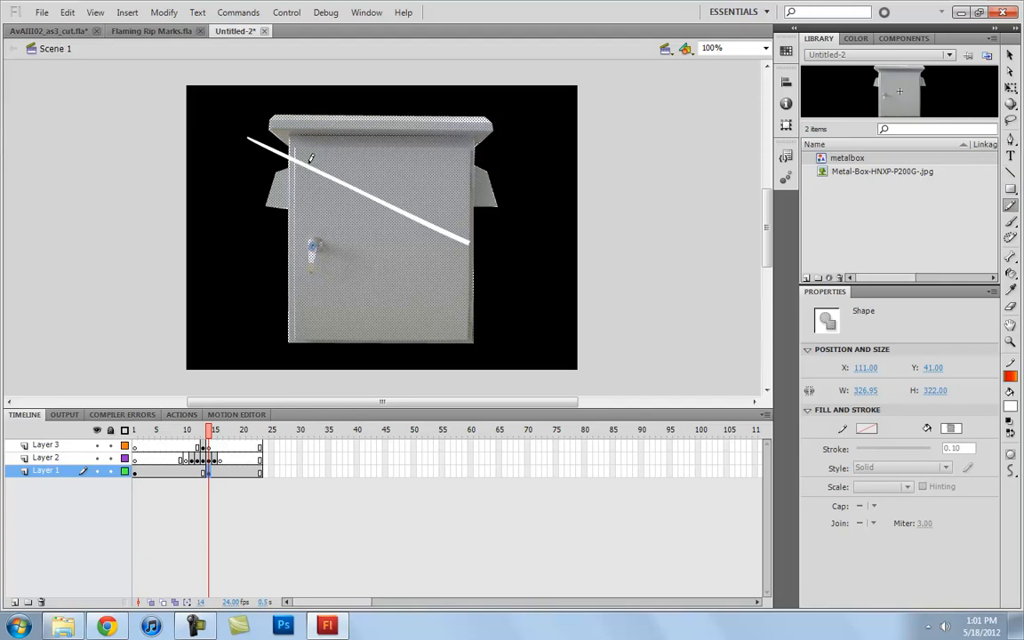
pyautogui.moveTo(290, 152); pyautogui.dragTo(305, 166)
pyautogui.hotkey('ctrl', 'z')
pyautogui.click(1011, 376)
pyautogui.click(818, 406)
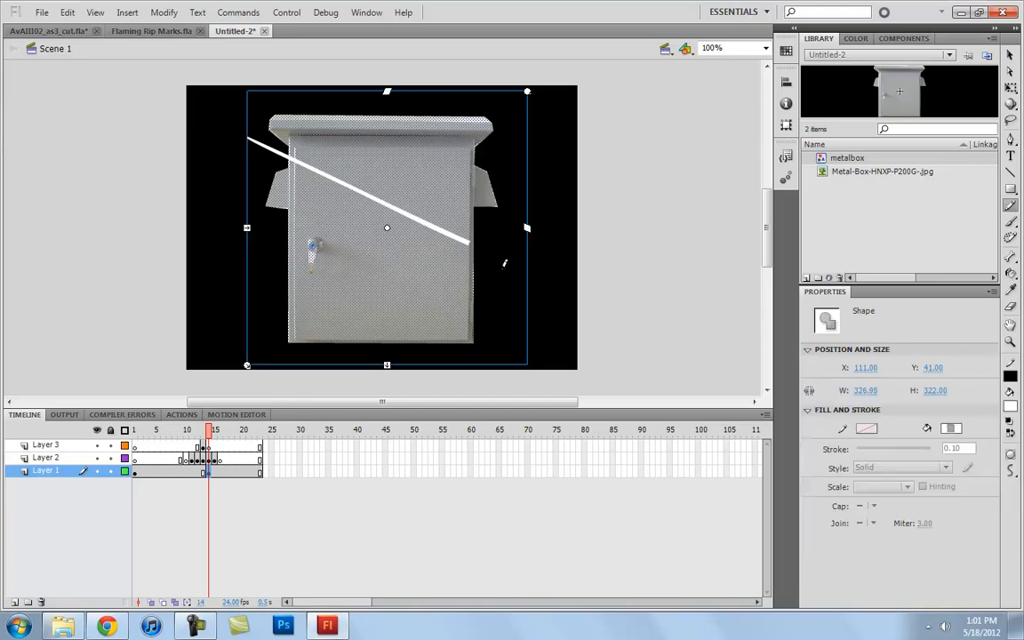
# Deselect the box and draw a jagged black pencil line along the white slash, from one side of the box to the other.
pyautogui.click(1010, 55)
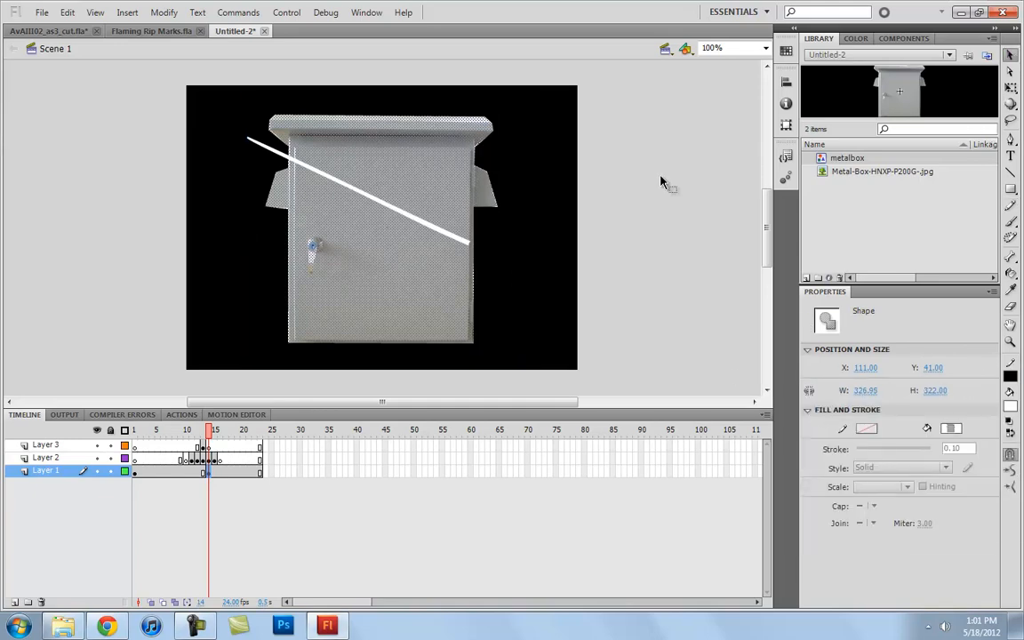
pyautogui.click(661, 177)
pyautogui.click(1011, 206)
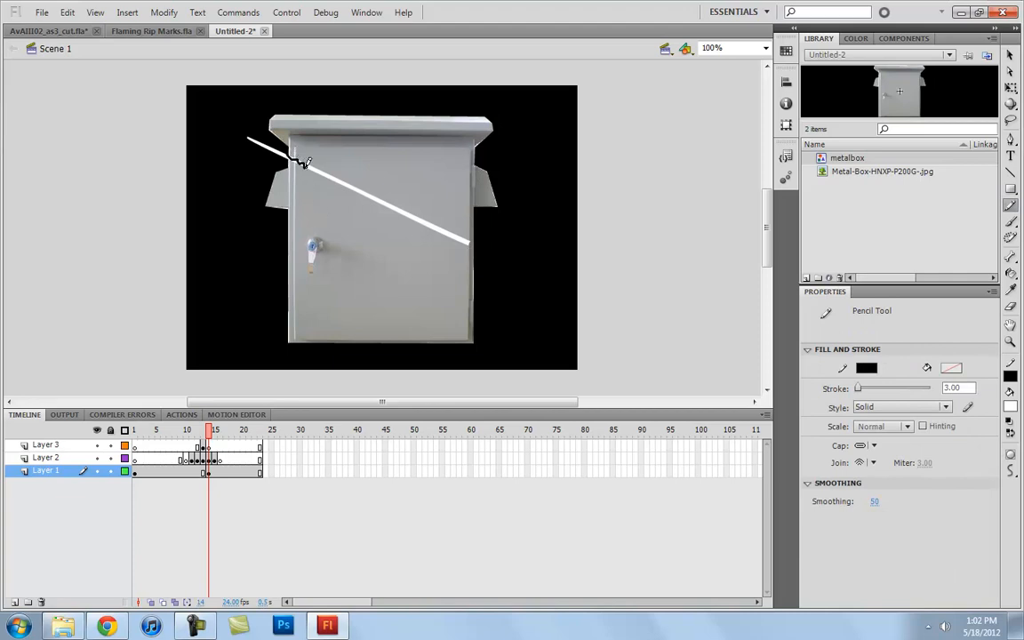
pyautogui.moveTo(335, 176); pyautogui.dragTo(355, 186)
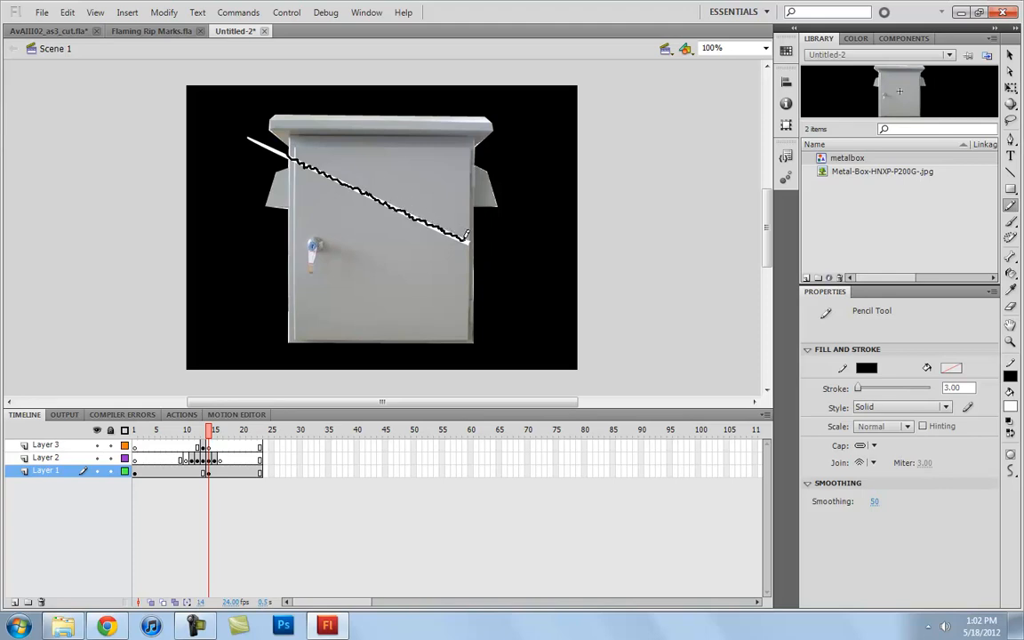
pyautogui.moveTo(479, 240); pyautogui.dragTo(478, 243)
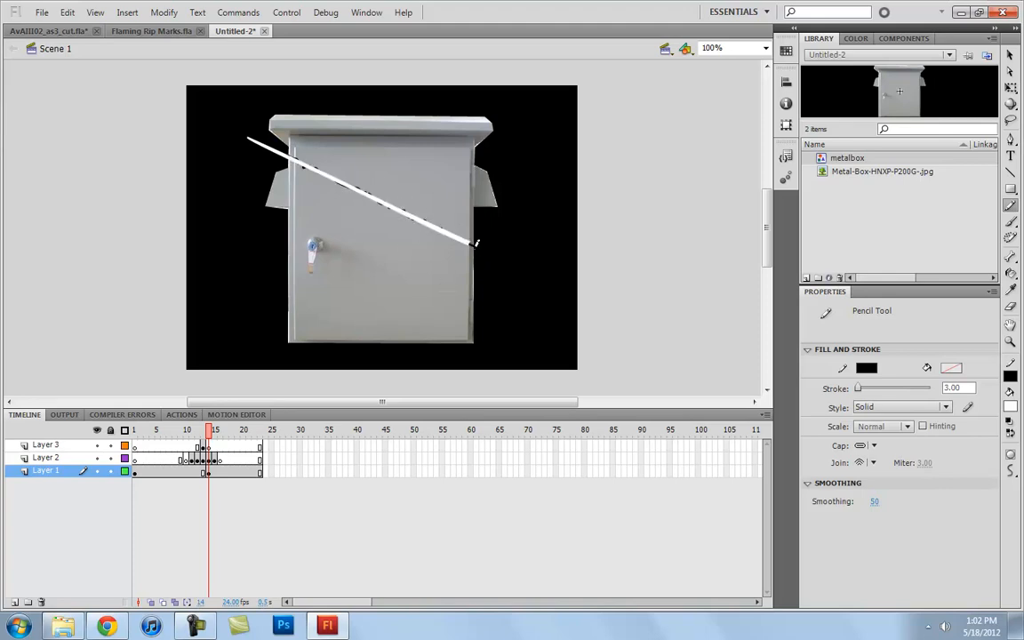
# Convert the part of the box above the jagged cut into a graphic symbol named metalbox_top.
pyautogui.press('v')
pyautogui.click(377, 229)
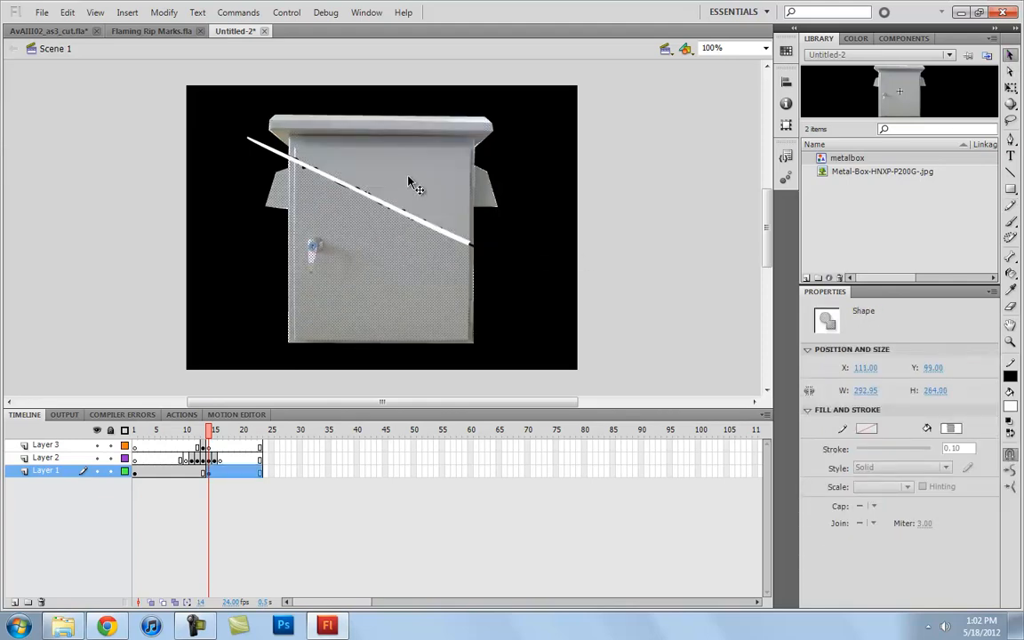
pyautogui.click(409, 182)
pyautogui.press('F8')
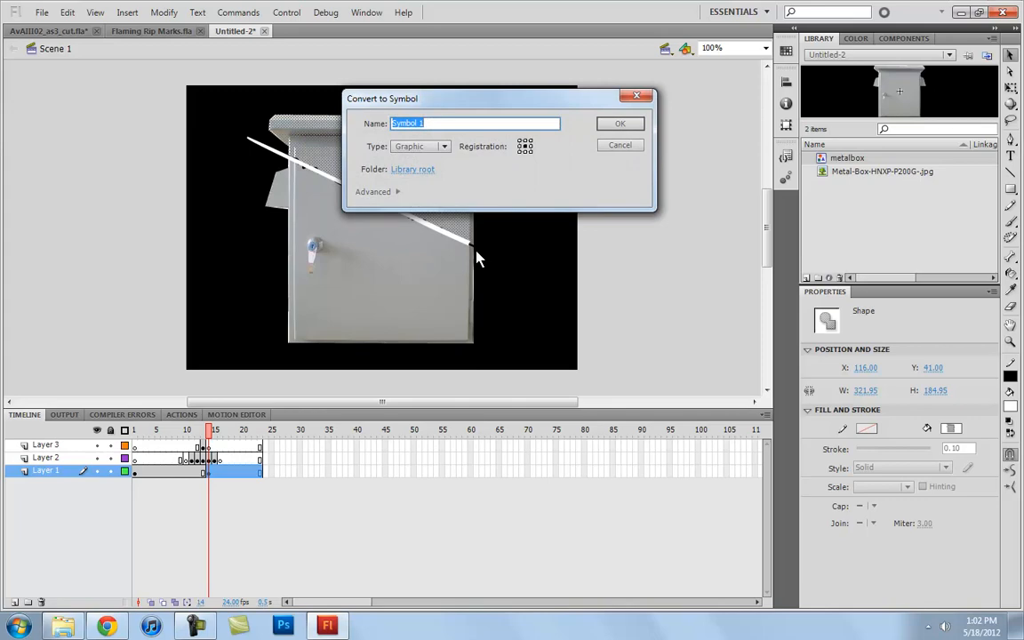
pyautogui.write('metalbox_top')
pyautogui.press('Return')
# Convert the part of the box below the cut into a graphic symbol named metalbox_bottom.
pyautogui.click(468, 279)
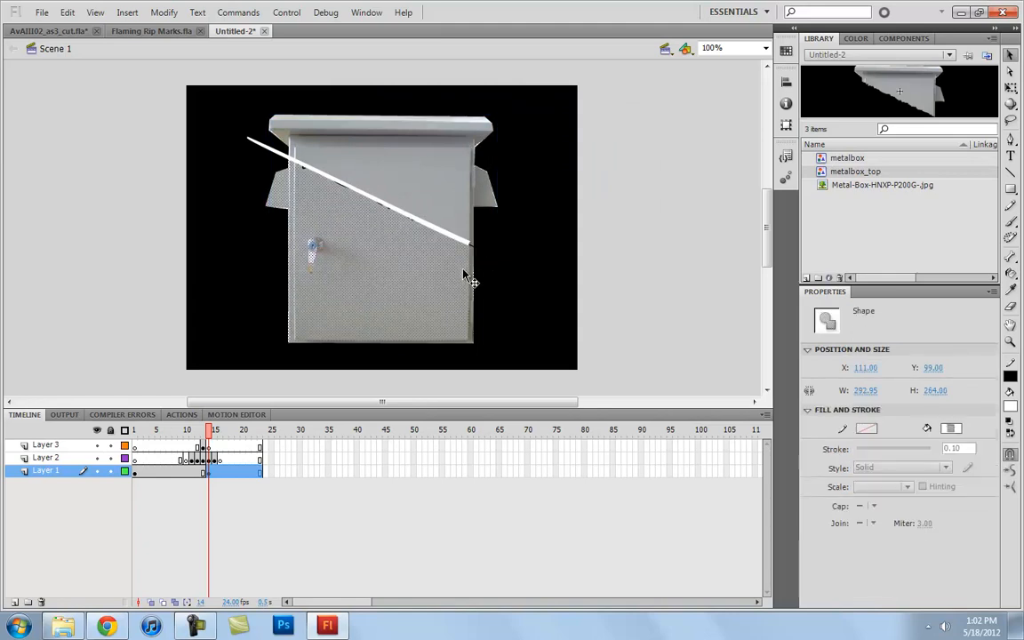
pyautogui.press('F8')
pyautogui.write('metalbox')
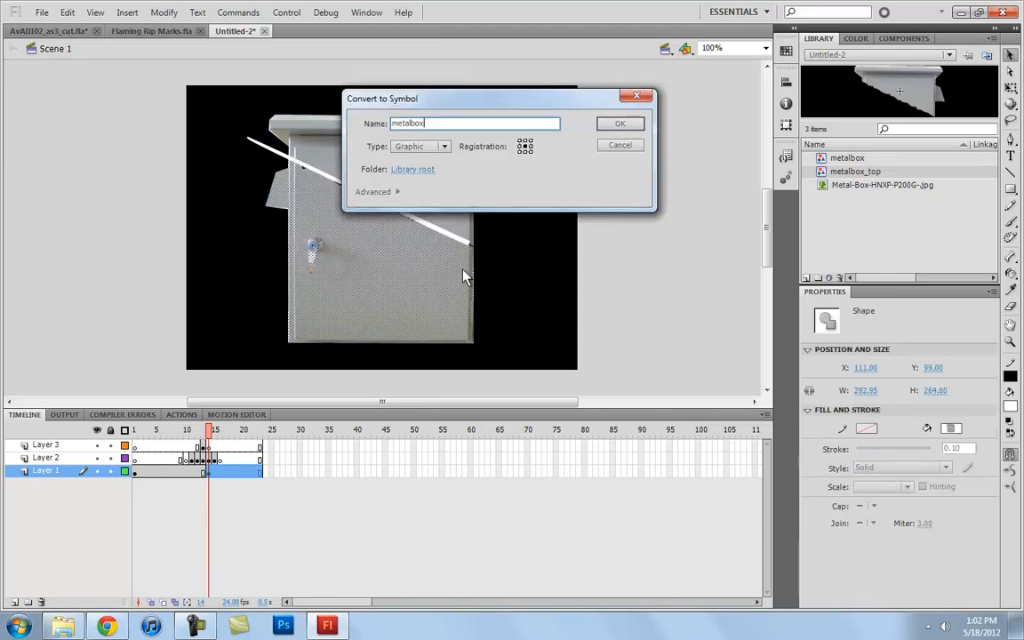
pyautogui.write('_bottom')
pyautogui.press('Return')
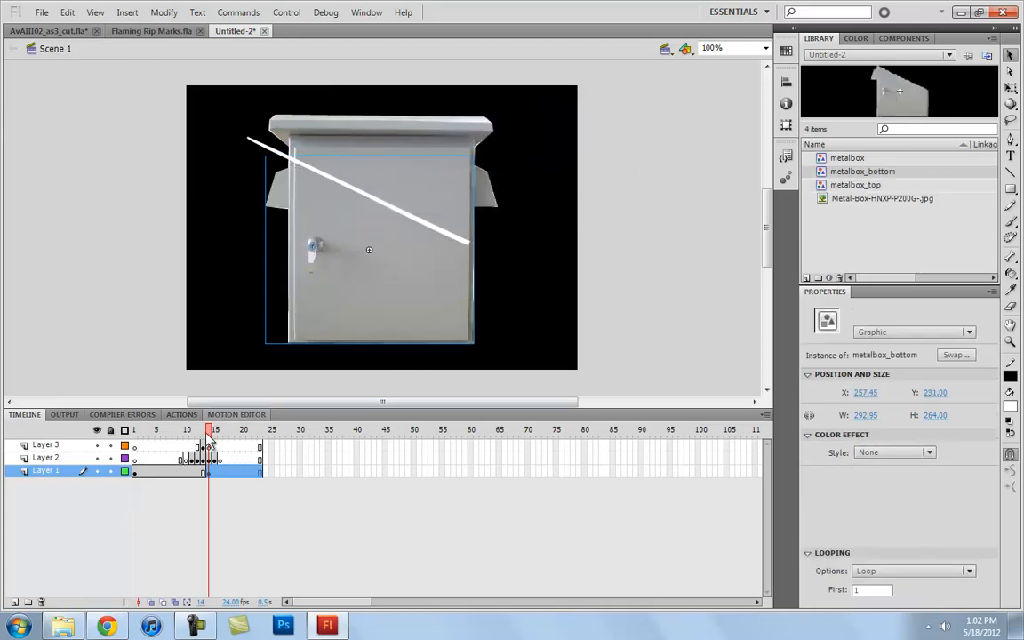
# Add a layer above Layer 1 and move the metalbox_top piece onto its frame 14, keeping its position.
pyautogui.moveTo(210, 430)
pyautogui.mouseDown()
pyautogui.moveTo(199, 431)
pyautogui.moveTo(228, 434)
pyautogui.moveTo(172, 435)
pyautogui.moveTo(210, 435)
pyautogui.mouseUp()
pyautogui.click(419, 214)
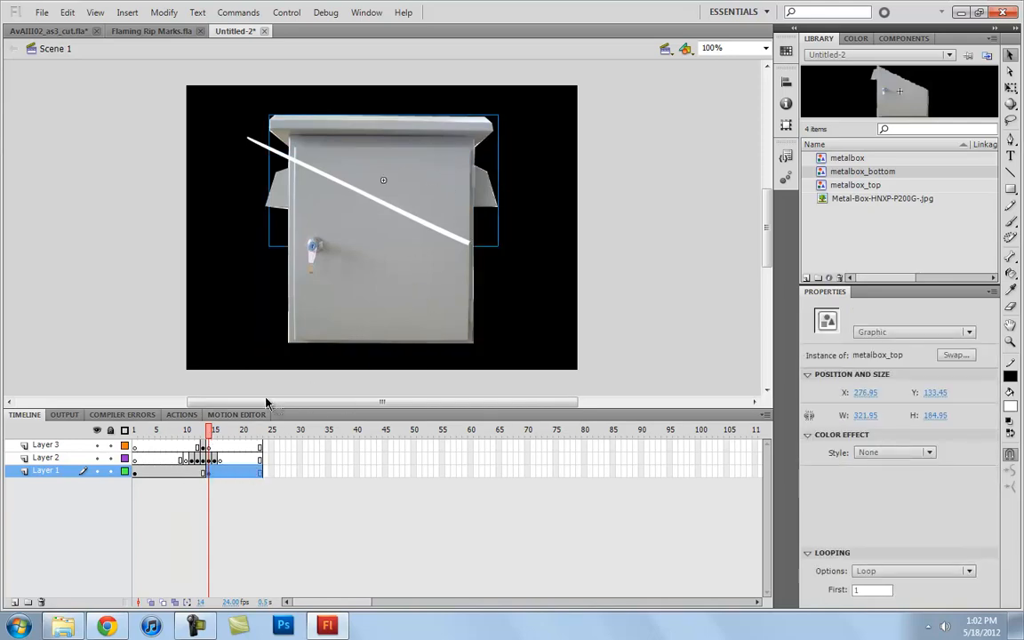
pyautogui.click(14, 603)
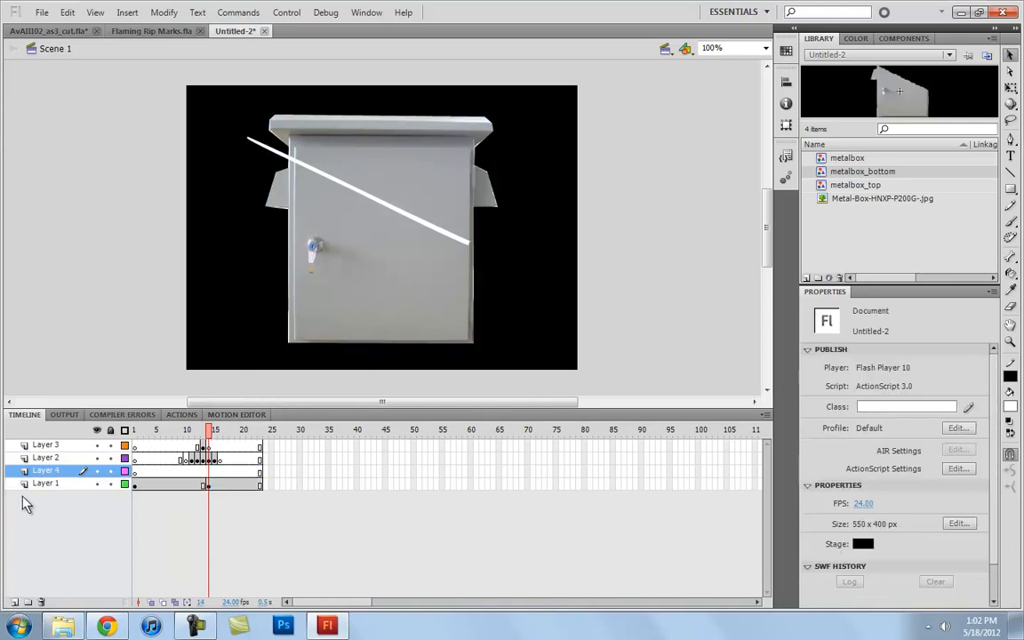
pyautogui.click(410, 184)
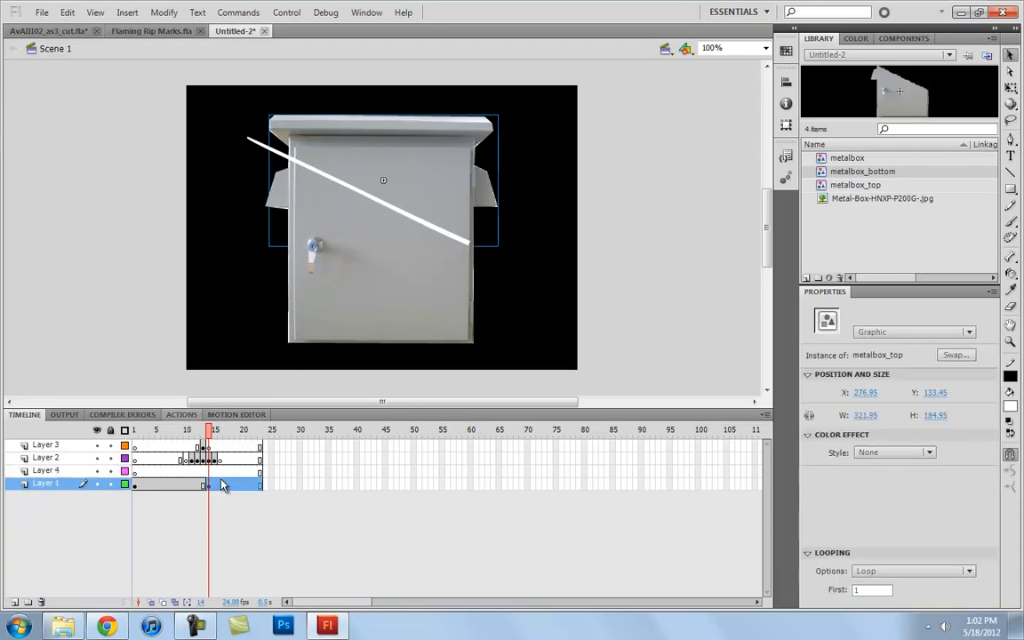
pyautogui.press('Delete')
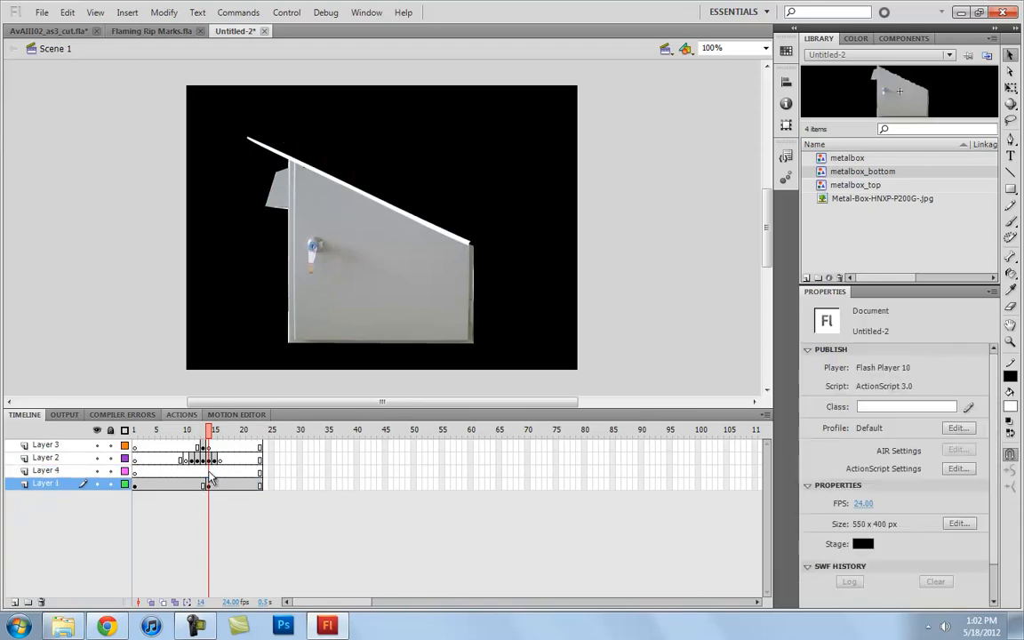
pyautogui.click(207, 472)
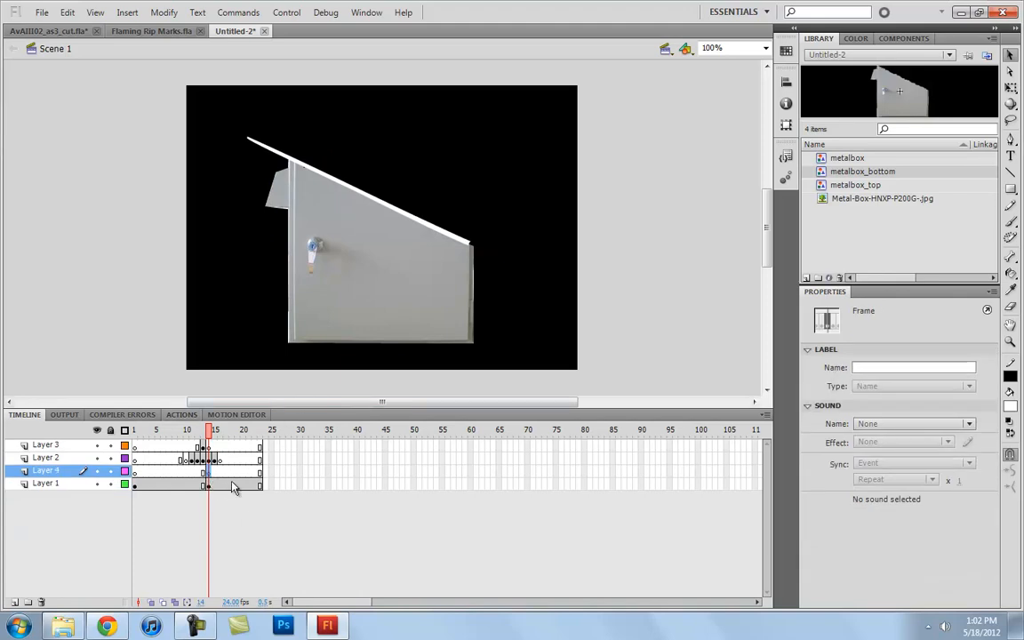
pyautogui.hotkey('ctrl', 'shift', 'v')
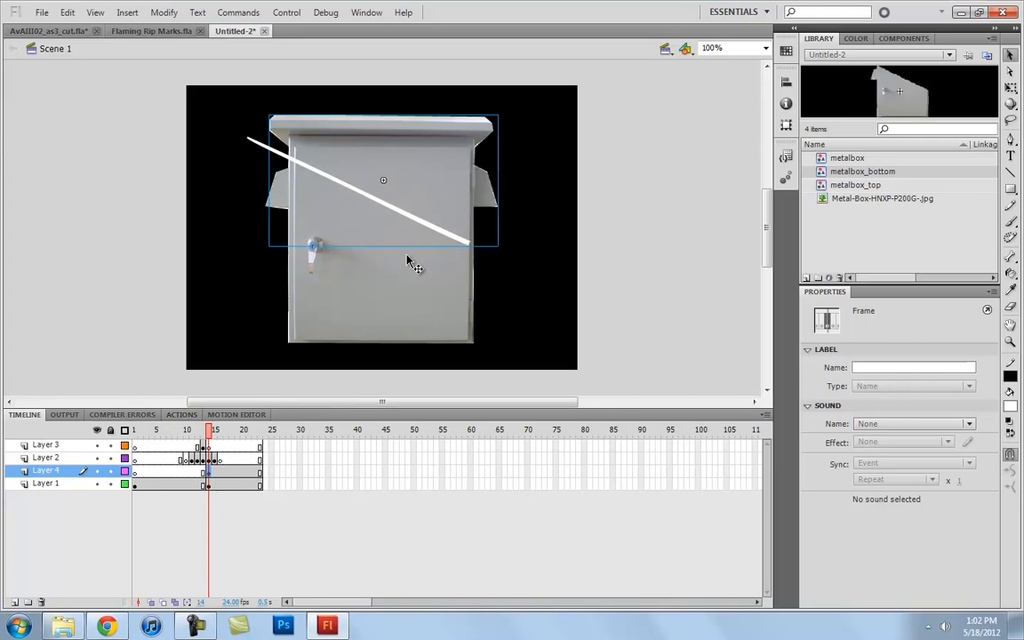
# Switch to AvAIII02_as3_cut.fla and examine the burning rip edges on the Solitaire window across the frames around 4104 to 4112.
pyautogui.click(51, 30)
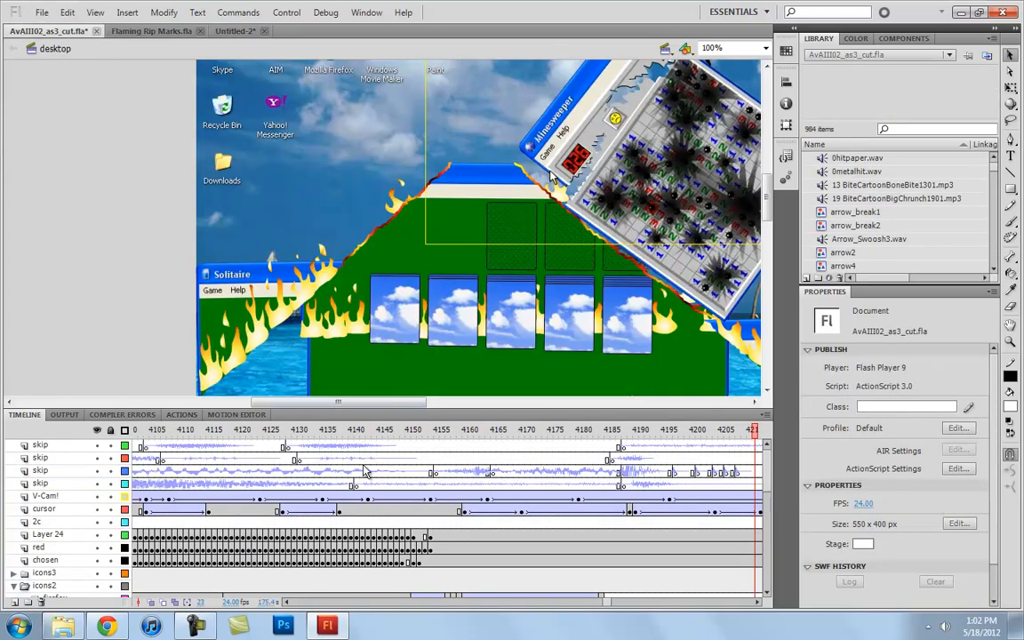
pyautogui.hotkey('ctrl', '=')
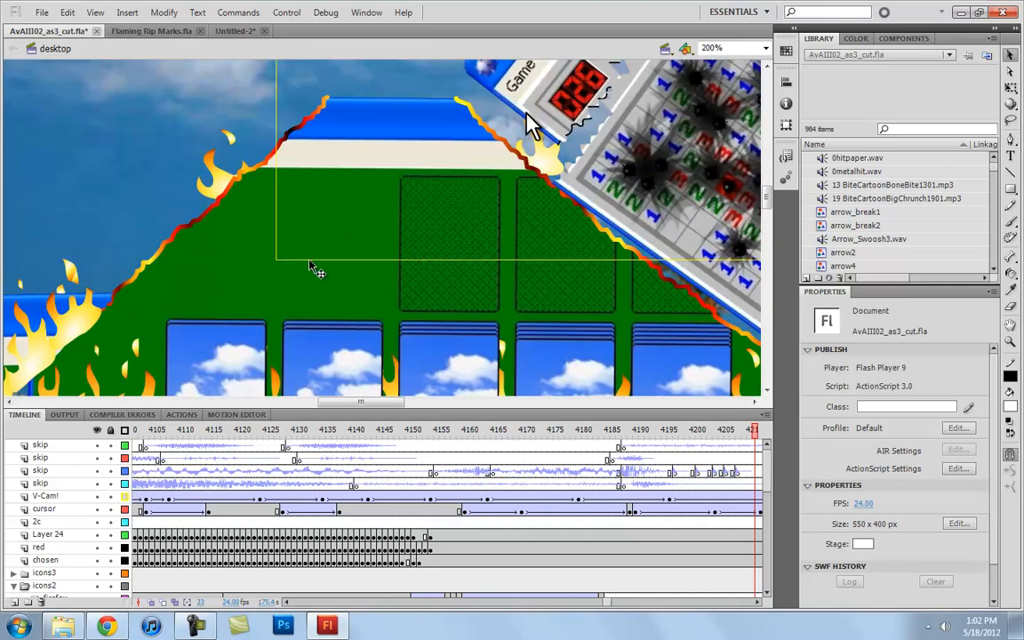
pyautogui.moveTo(293, 217); pyautogui.dragTo(463, 205)
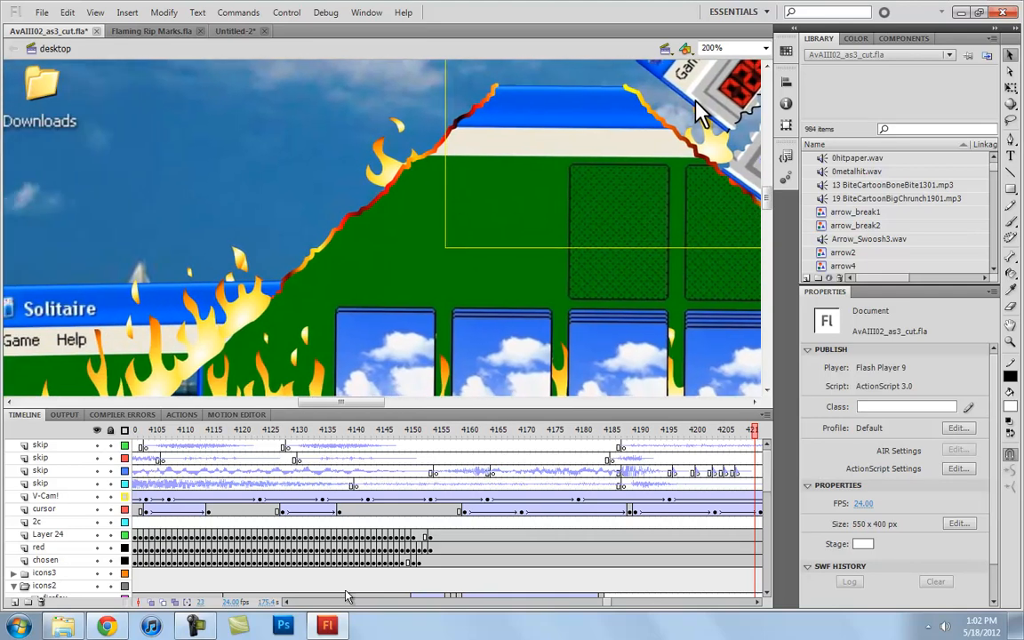
pyautogui.click(287, 605)
pyautogui.click(287, 605)
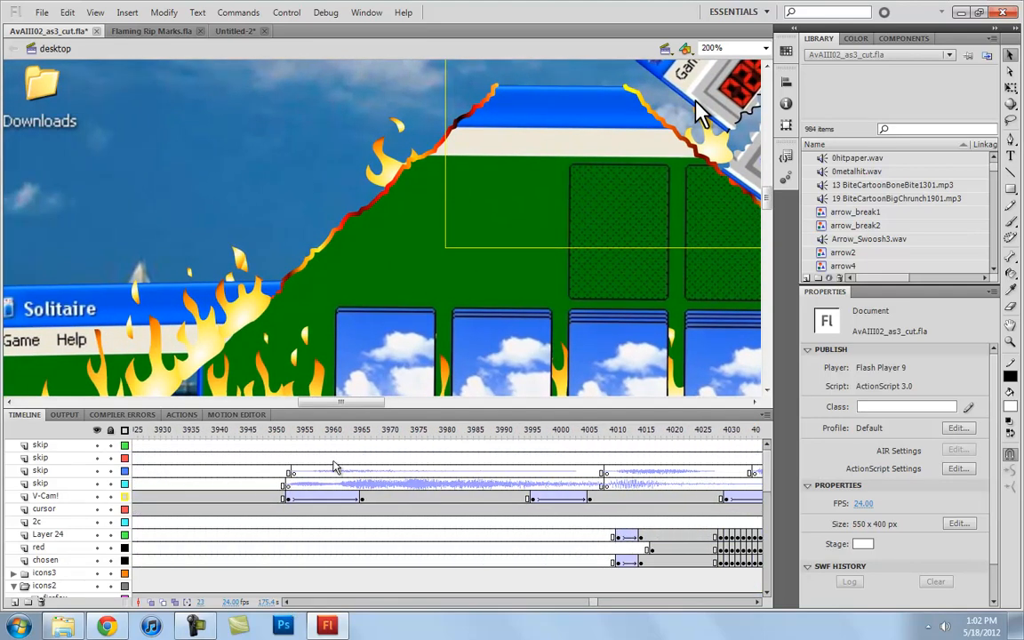
pyautogui.click(296, 431)
pyautogui.click(260, 432)
pyautogui.moveTo(276, 436)
pyautogui.mouseDown()
pyautogui.moveTo(797, 442)
pyautogui.moveTo(666, 432)
pyautogui.moveTo(884, 432)
pyautogui.moveTo(625, 433)
pyautogui.mouseUp()
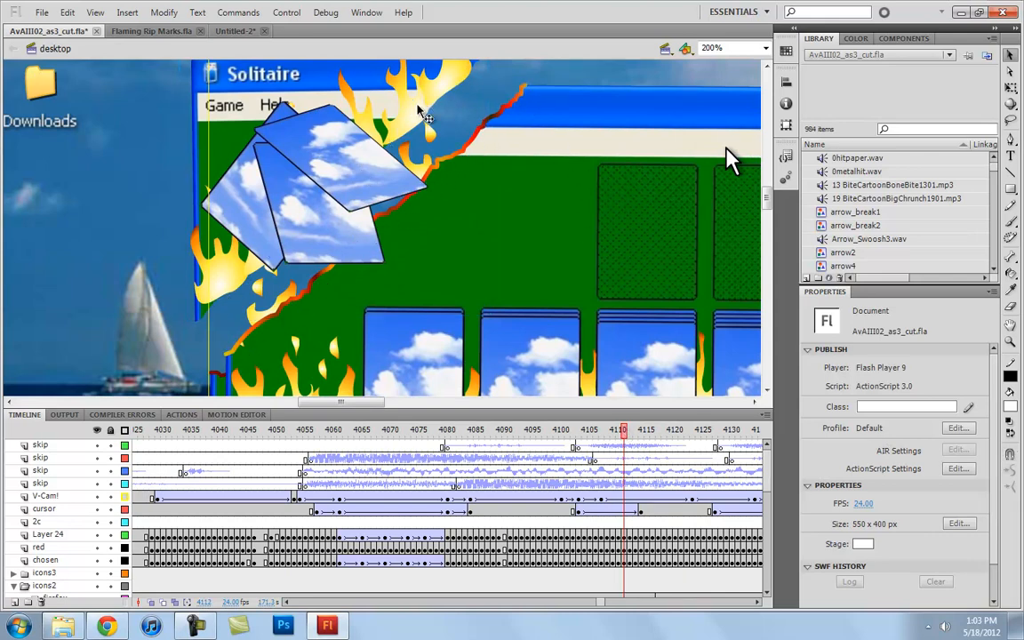
pyautogui.moveTo(623, 431)
pyautogui.mouseDown()
pyautogui.moveTo(665, 432)
pyautogui.moveTo(623, 431)
pyautogui.moveTo(640, 431)
pyautogui.mouseUp()
pyautogui.click(619, 444)
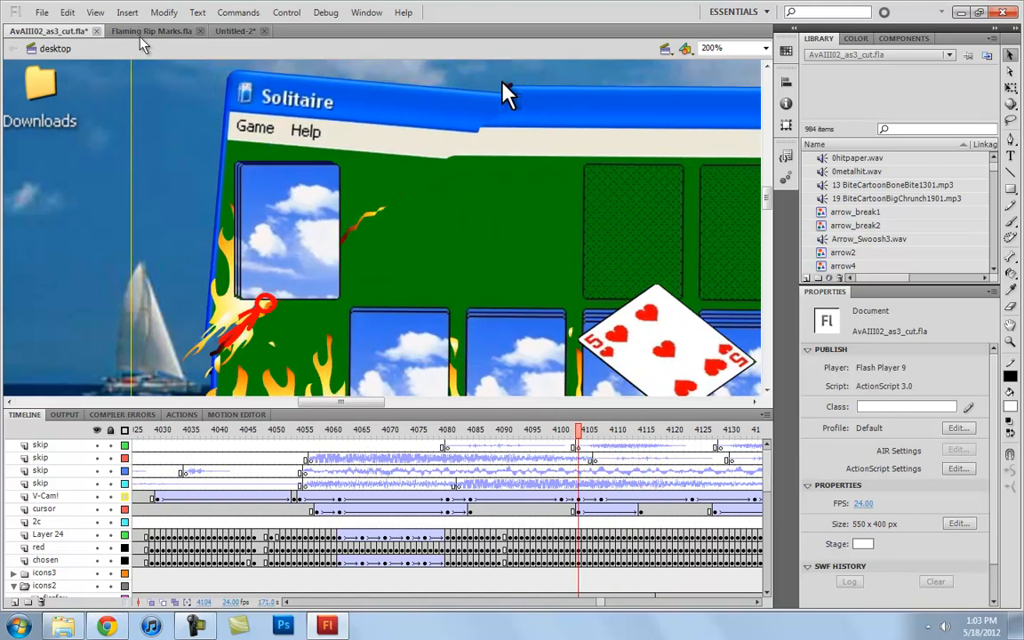
# Return to Untitled-2, open the metalbox_bottom symbol for editing, and set the Ink Bottle tool's stroke colour to red.
pyautogui.click(235, 30)
pyautogui.click(370, 300)
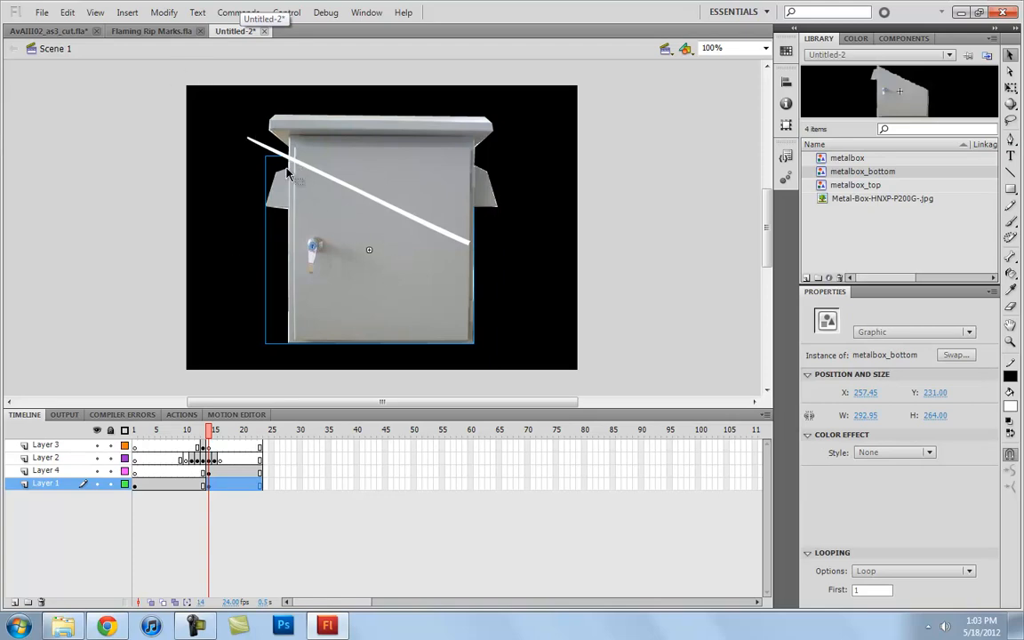
pyautogui.doubleClick(384, 295)
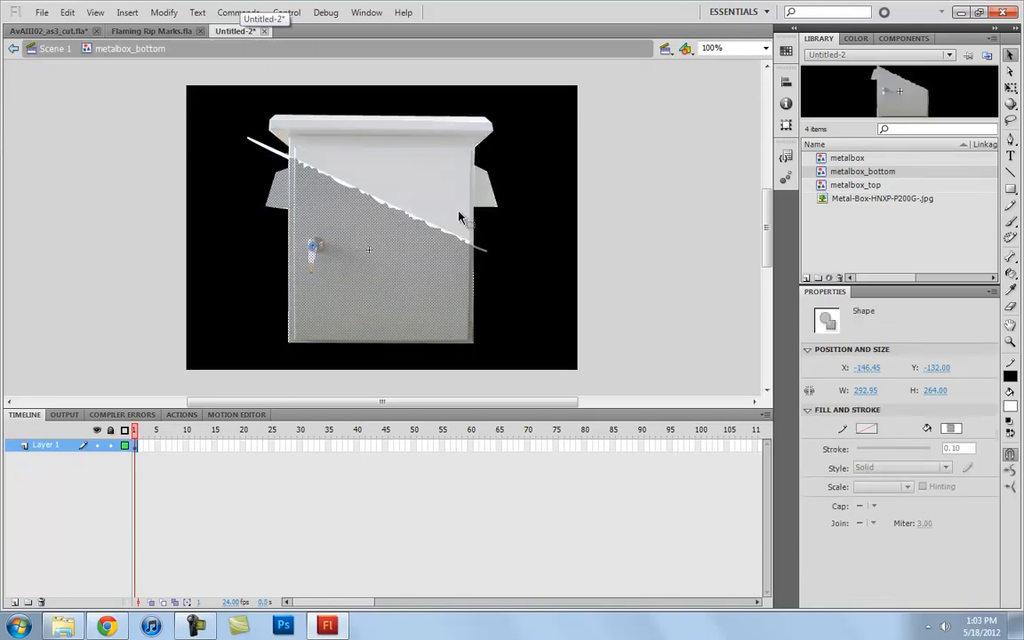
pyautogui.click(1010, 273)
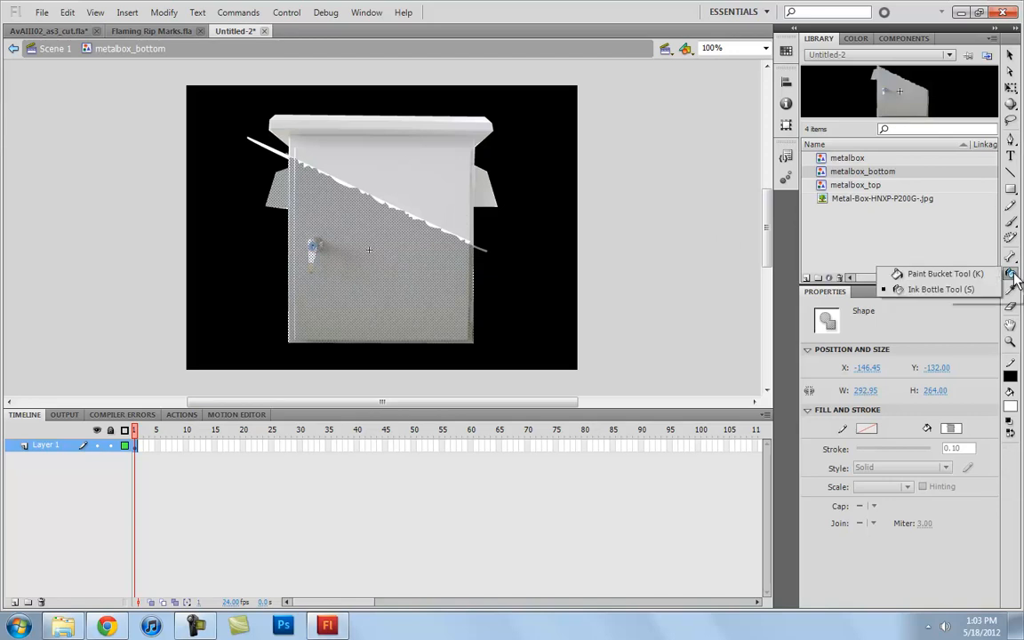
pyautogui.click(941, 291)
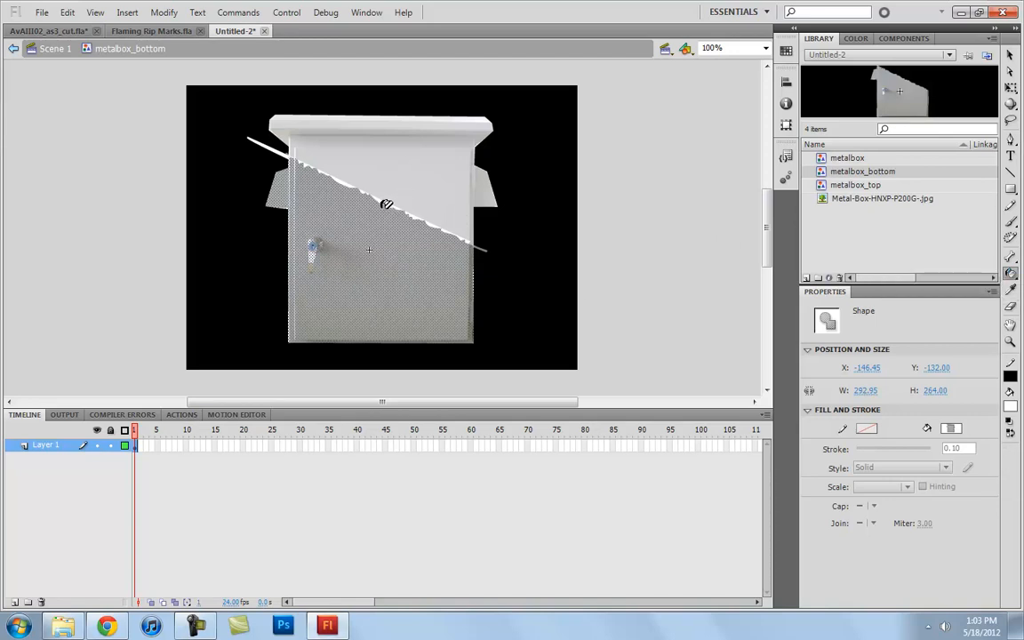
pyautogui.click(1010, 376)
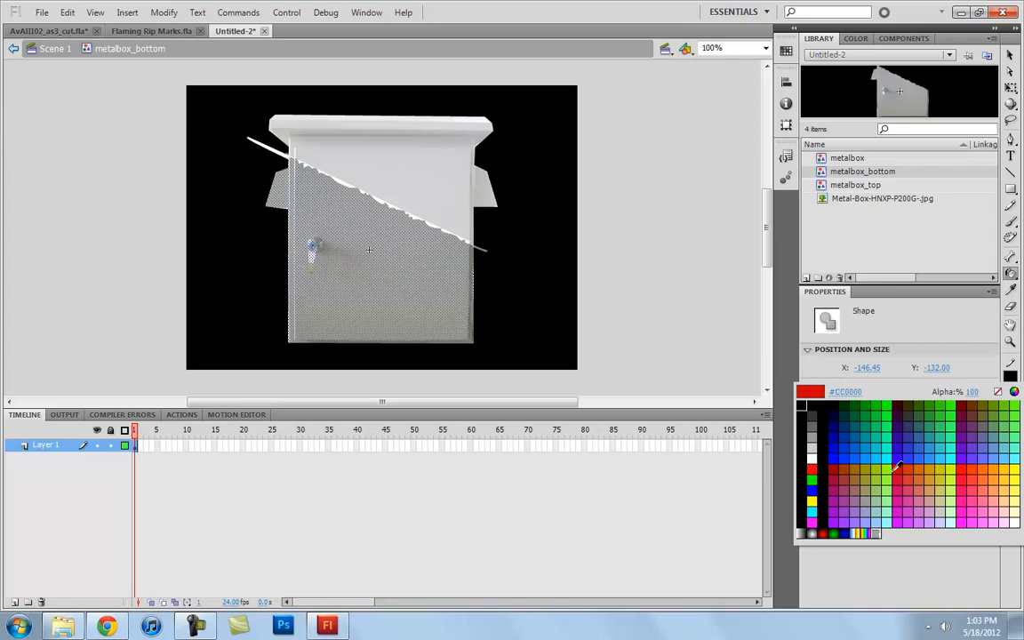
pyautogui.click(987, 467)
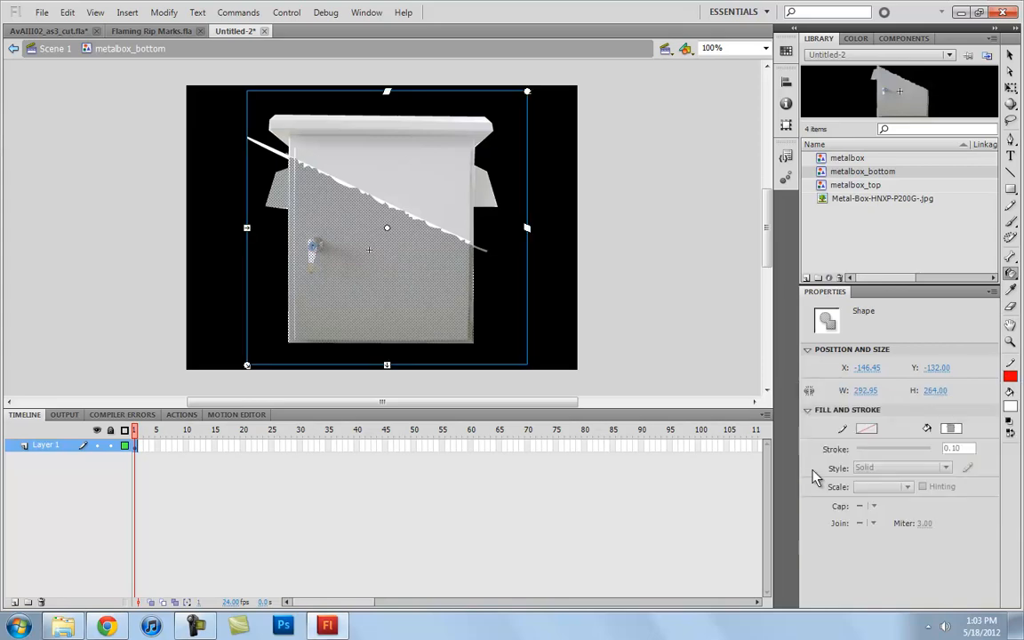
# Outline the lower box piece, including its torn edge, with a red 3-point stroke using the Ink Bottle tool.
pyautogui.click(1011, 56)
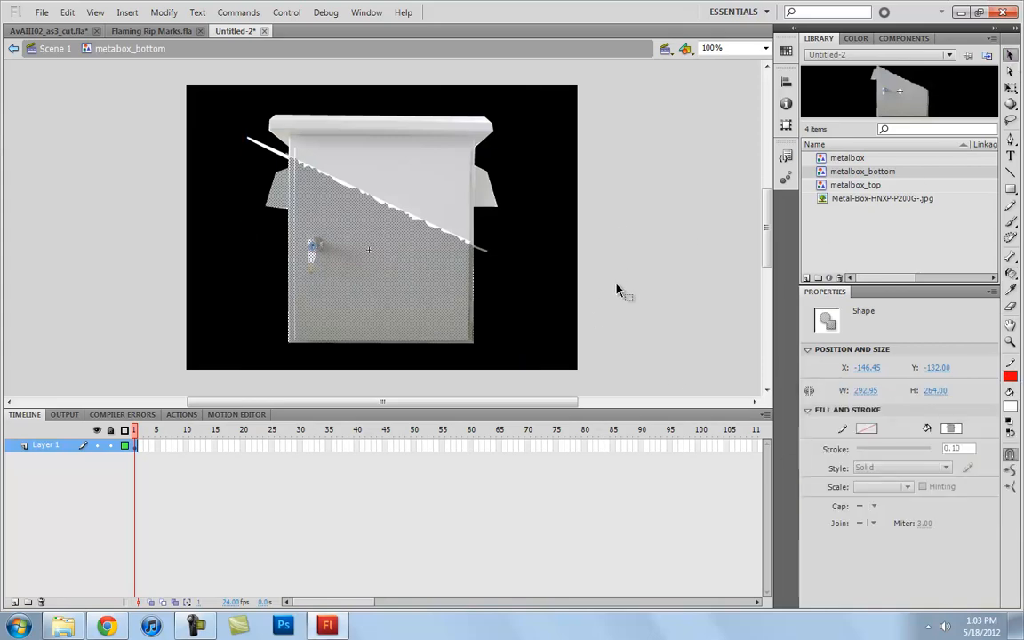
pyautogui.click(617, 287)
pyautogui.hotkey('ctrl', '=')
pyautogui.moveTo(462, 175); pyautogui.dragTo(456, 235)
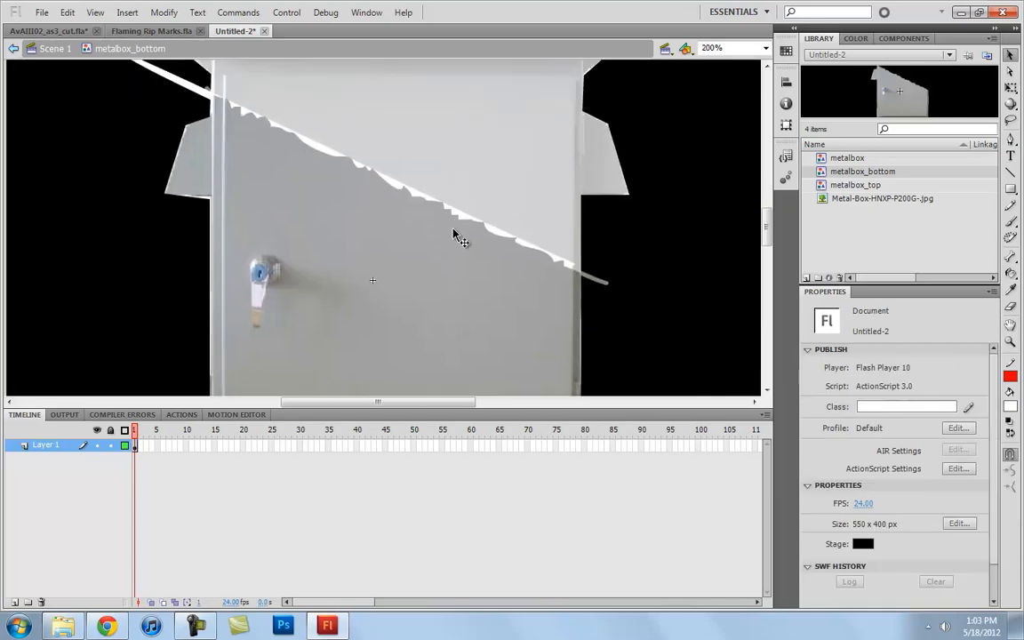
pyautogui.hotkey('ctrl', '=')
pyautogui.moveTo(491, 192); pyautogui.dragTo(471, 246)
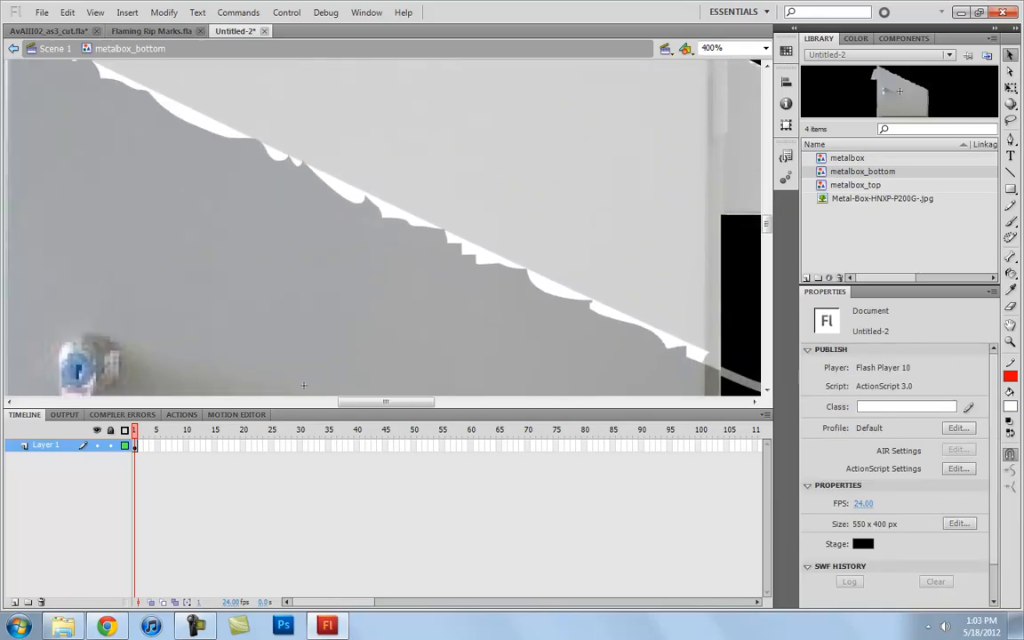
pyautogui.press('s')
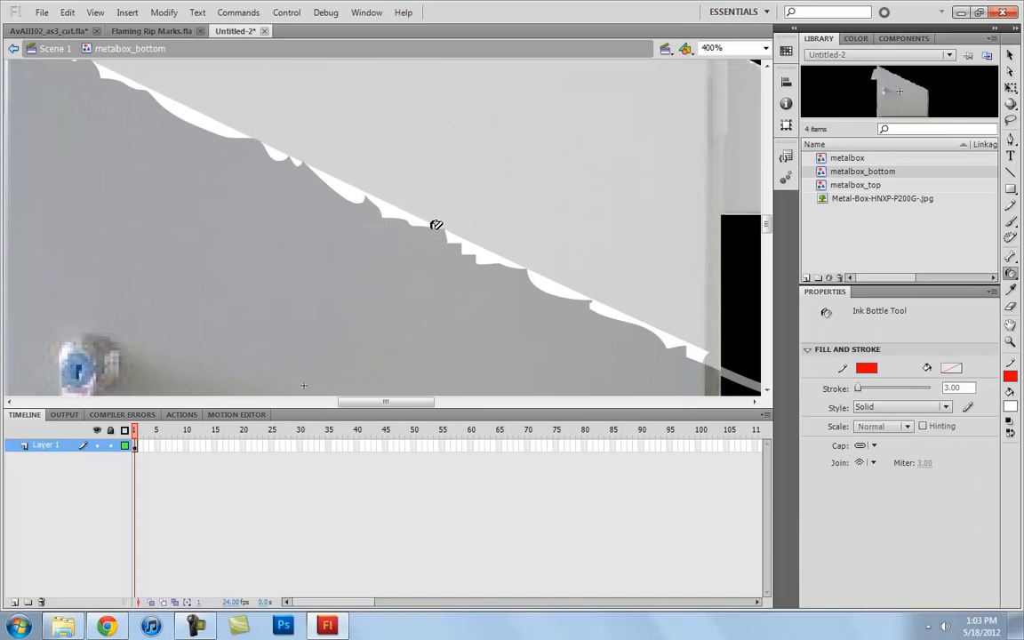
pyautogui.click(436, 225)
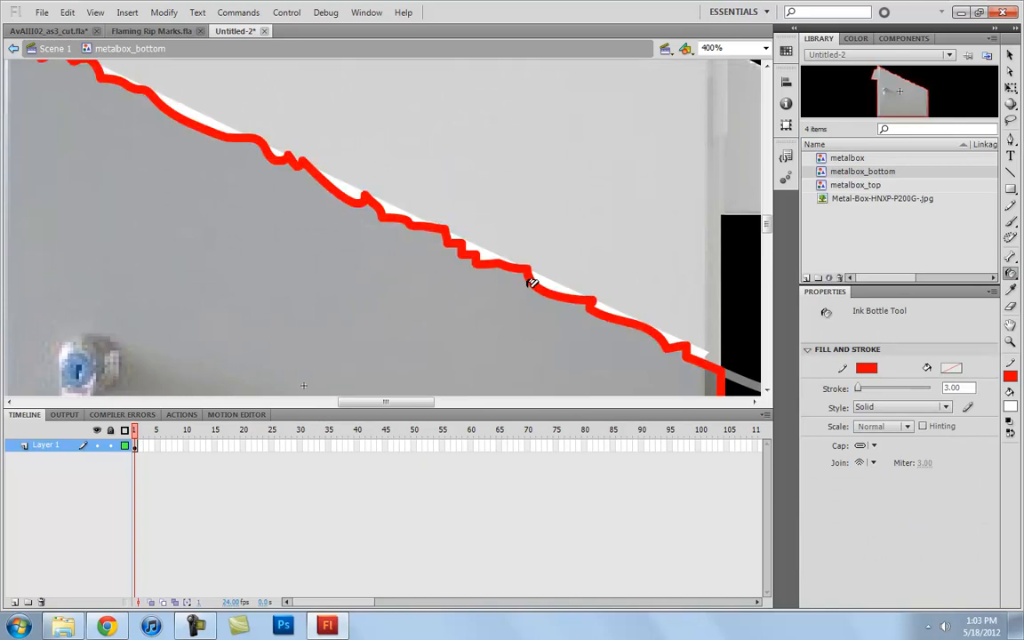
# Set the stroke height of the whole red outline to 1.
pyautogui.press('v')
pyautogui.doubleClick(472, 261)
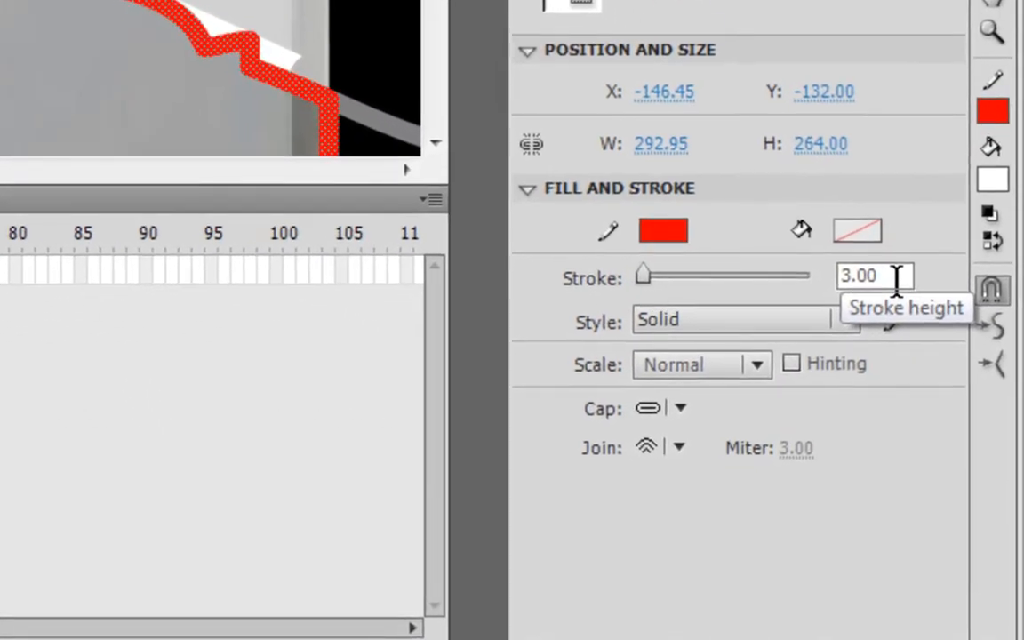
pyautogui.click(898, 277)
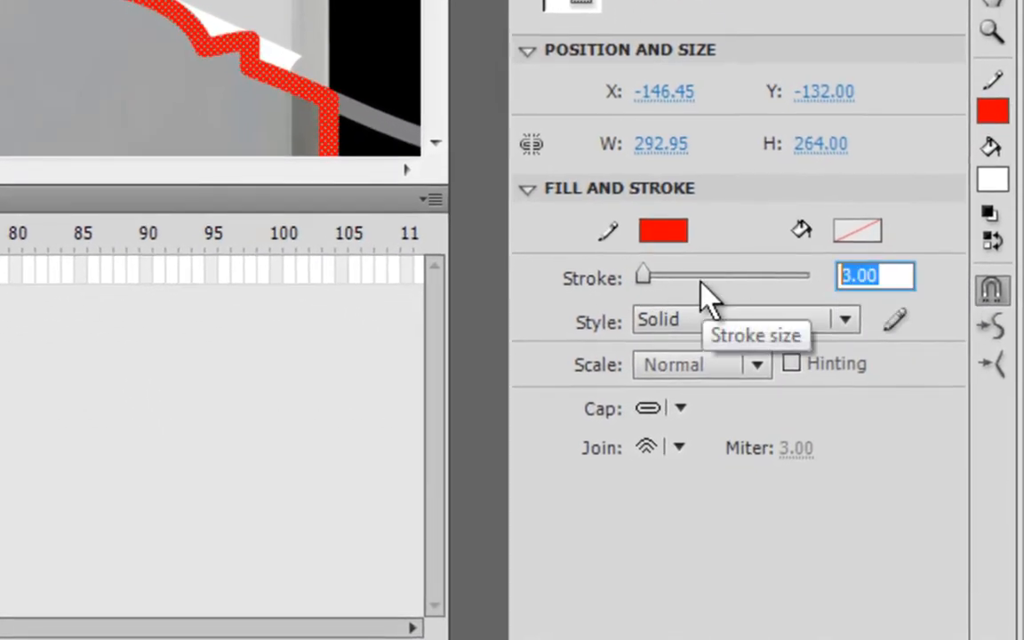
pyautogui.write('1')
pyautogui.press('Return')
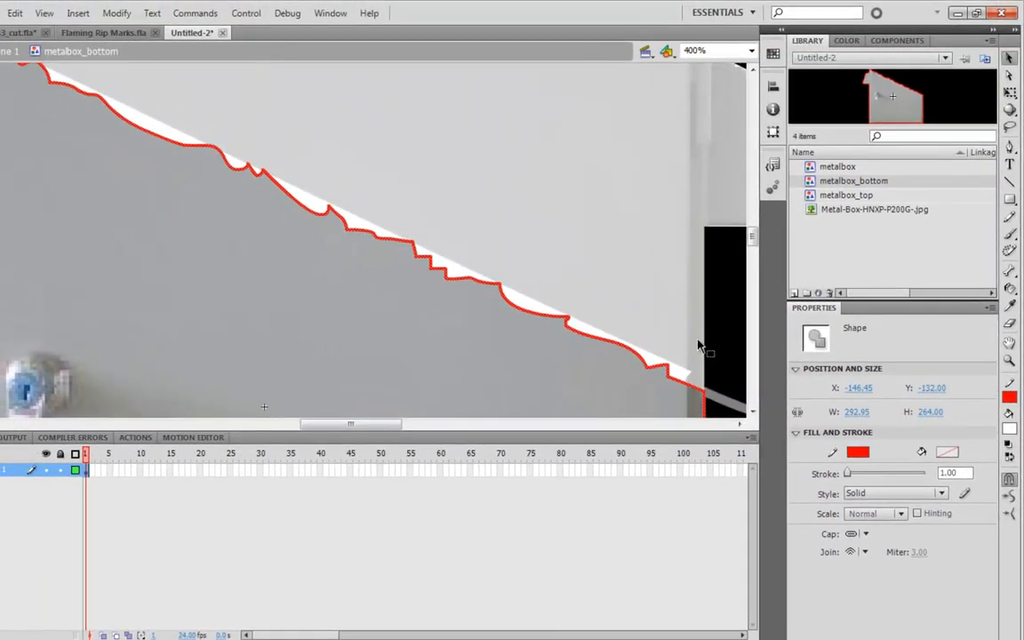
# Delete the red outline along the right side of the lower box piece.
pyautogui.hotkey('ctrl', '1')
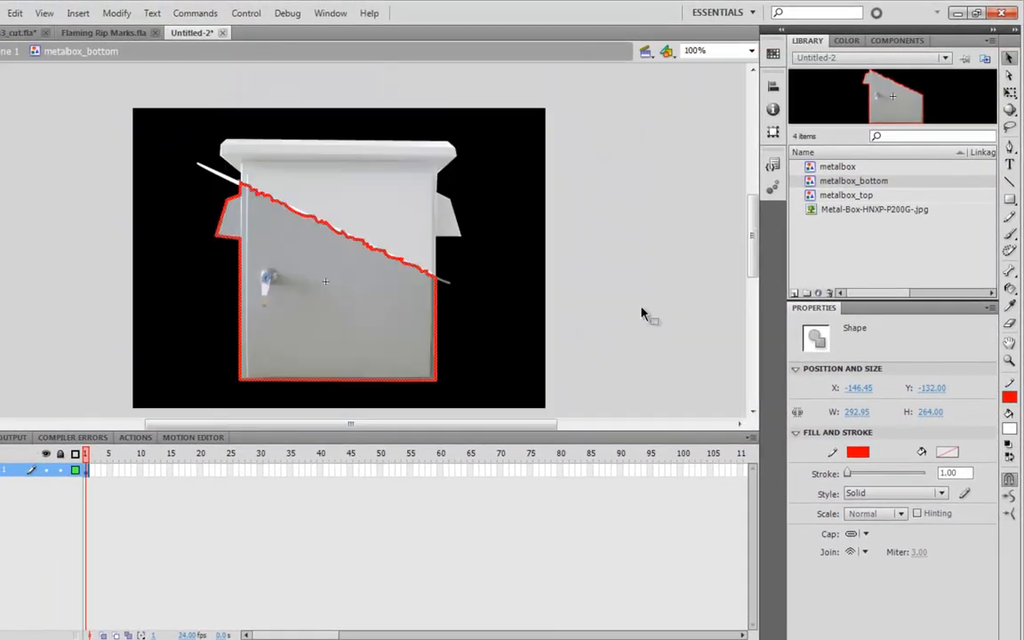
pyautogui.hotkey('ctrl', '=')
pyautogui.click(670, 272)
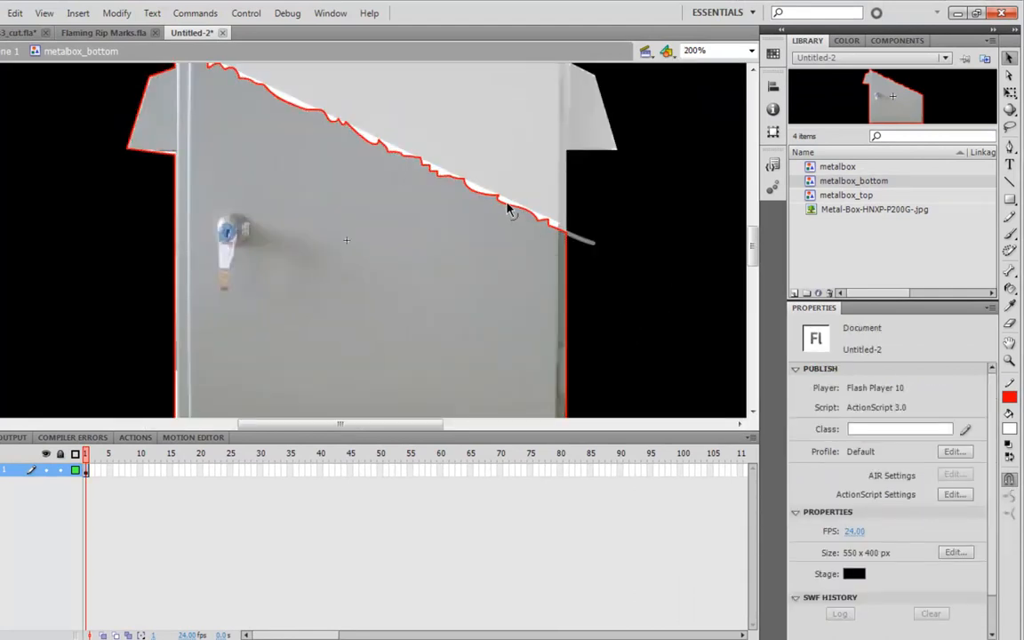
pyautogui.click(569, 269)
pyautogui.scroll(-3, 617, 285)
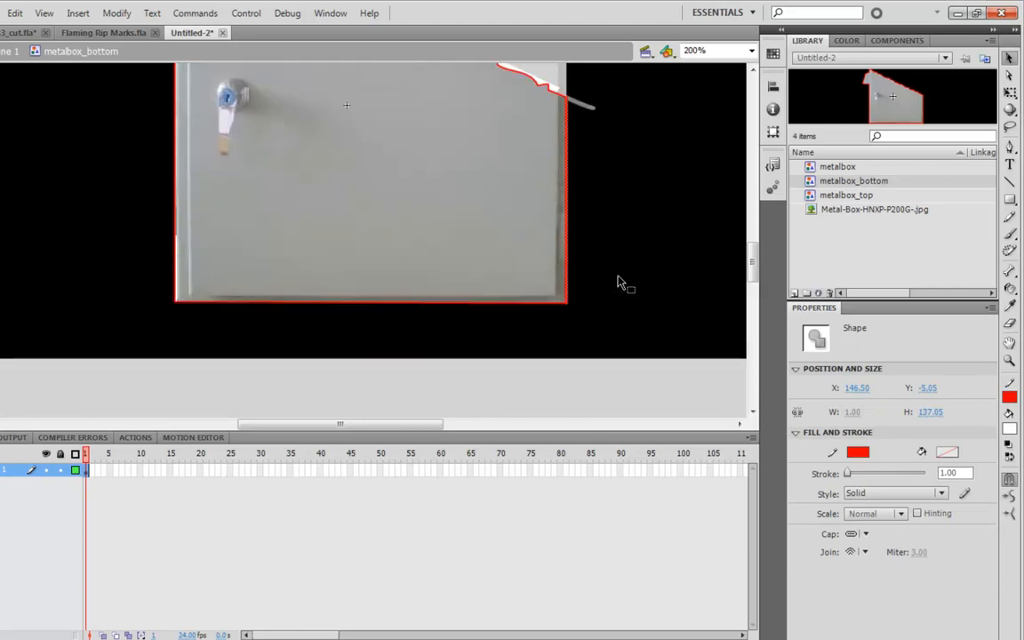
pyautogui.scroll(3, 616, 282)
pyautogui.click(589, 277)
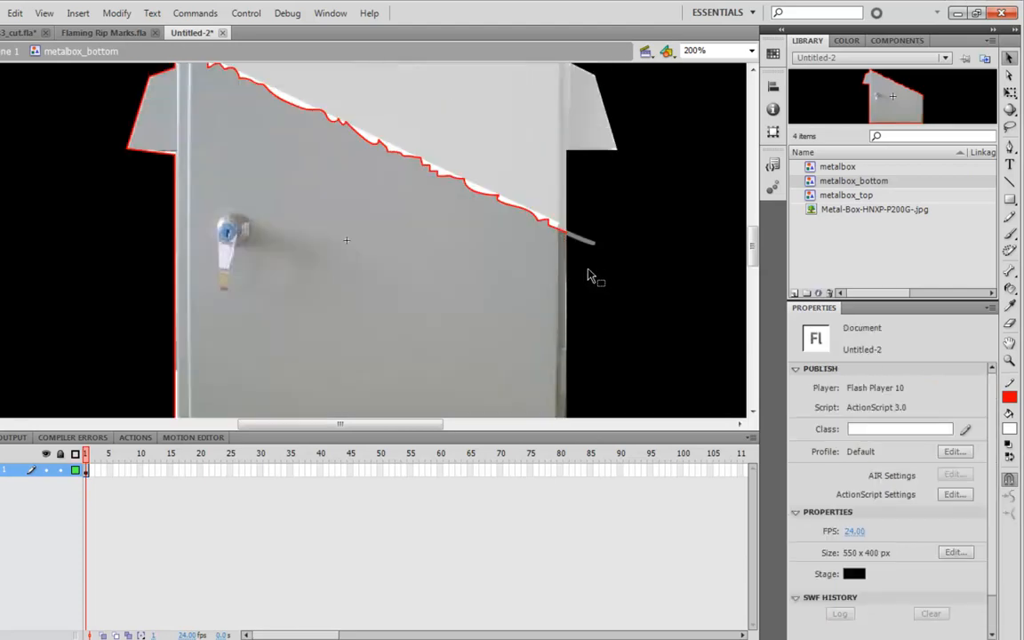
# Delete the red outline around the left flap, left side and bottom, keeping only the torn edge's stroke.
pyautogui.scroll(2, 201, 146)
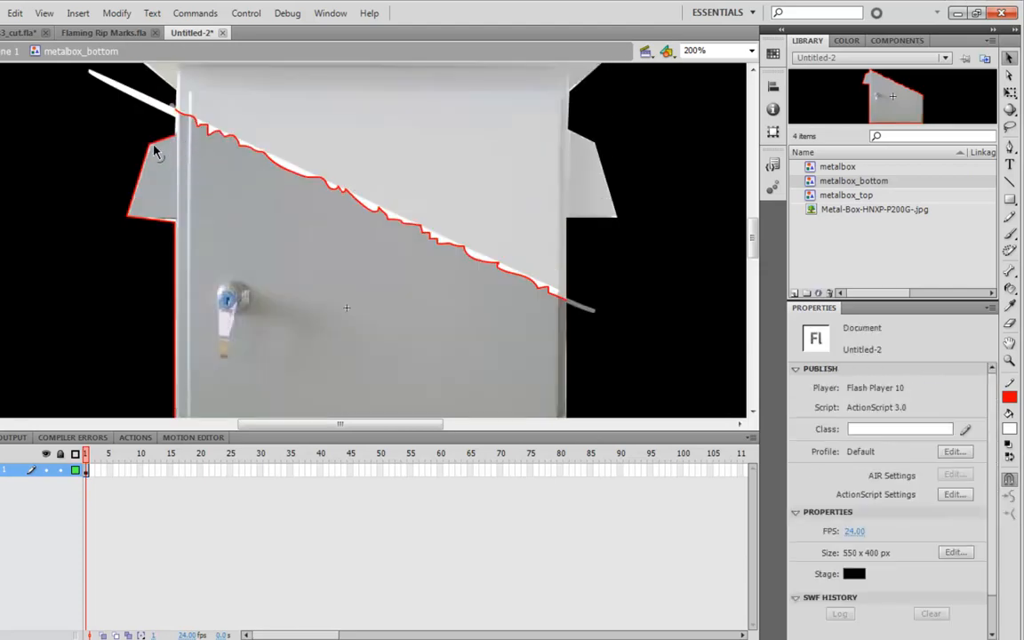
pyautogui.click(155, 149)
pyautogui.scroll(-3, 280, 222)
pyautogui.scroll(3, 281, 222)
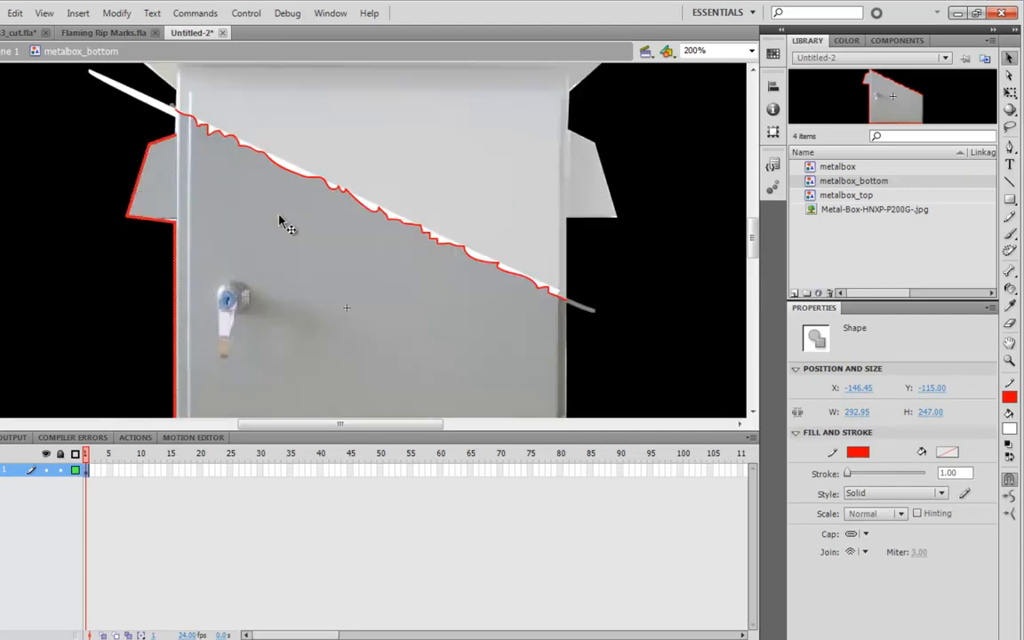
pyautogui.press('Delete')
pyautogui.scroll(2, 350, 233)
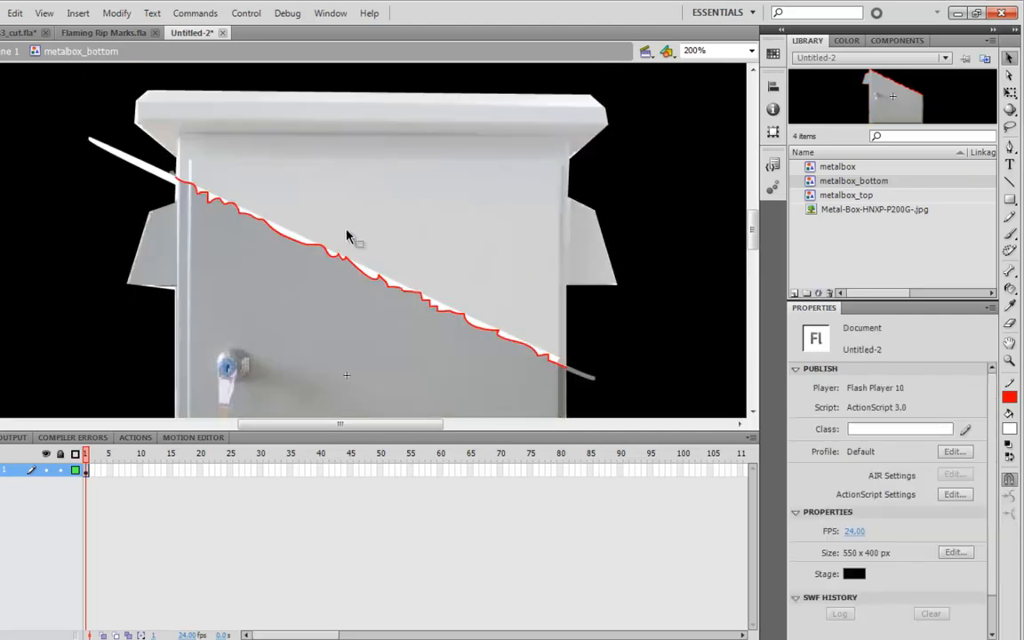
# Set the stroke height of the red line along the torn edge to 3.
pyautogui.click(364, 280)
pyautogui.doubleClick(365, 280)
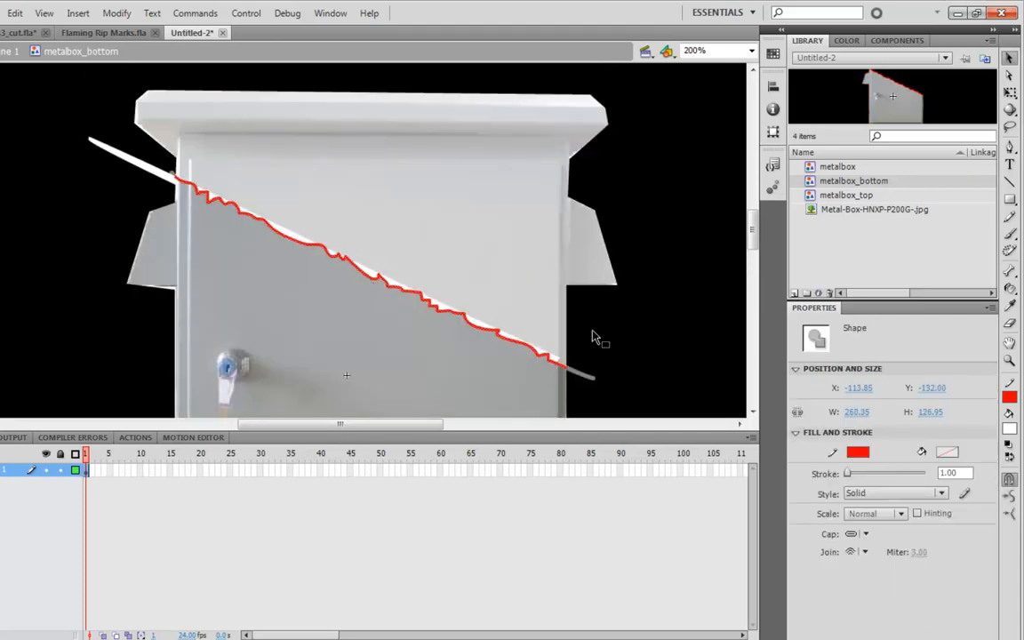
pyautogui.click(965, 472)
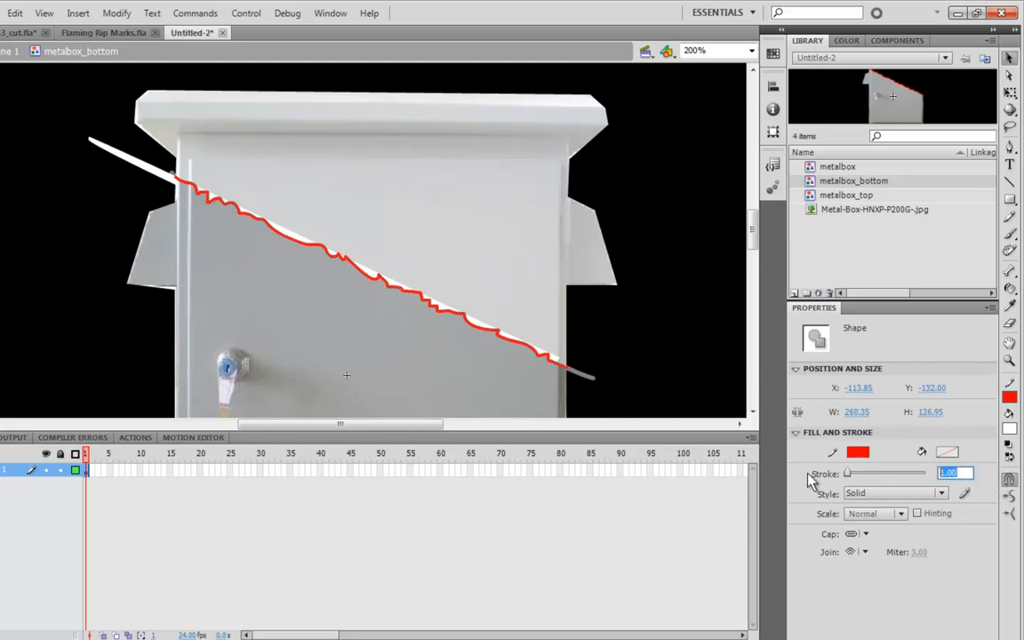
pyautogui.write('3')
pyautogui.press('Return')
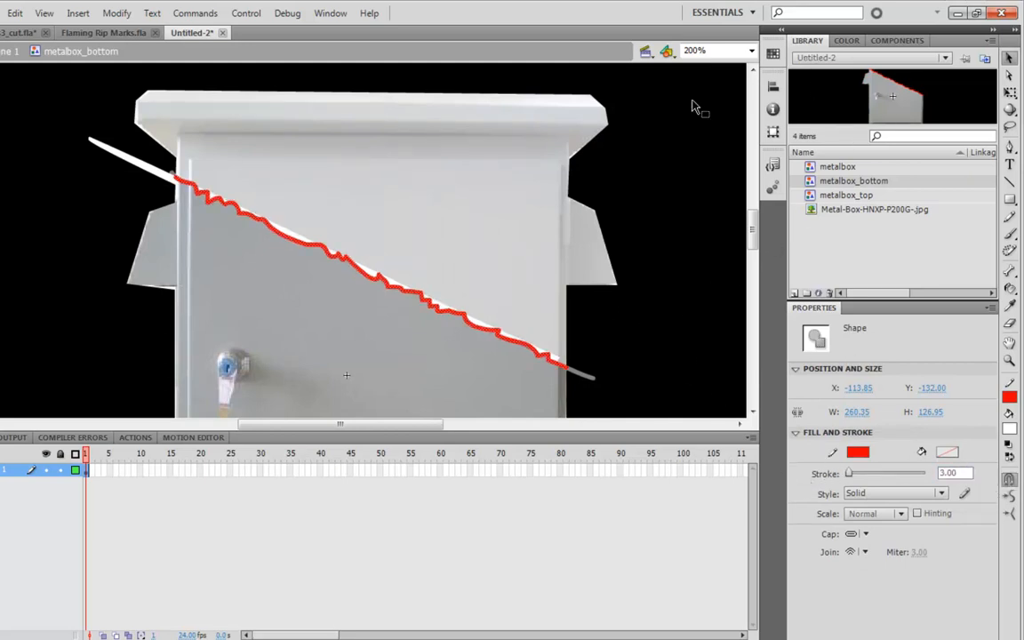
# Change the torn edge's stroke to a linear gradient and strip out its middle colour stops, leaving the yellow and orange ends.
pyautogui.click(846, 41)
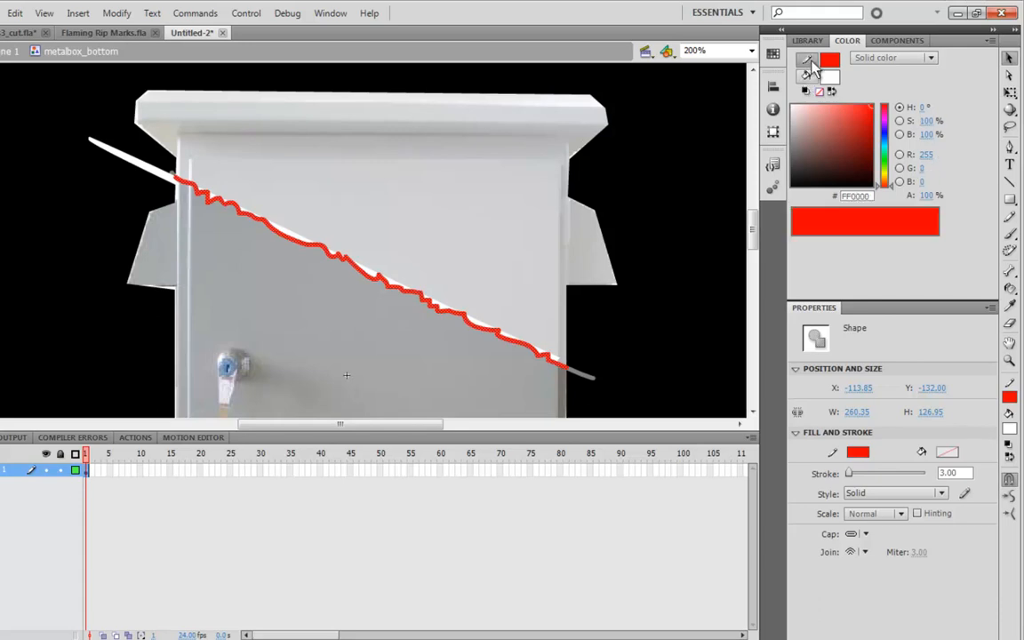
pyautogui.click(924, 58)
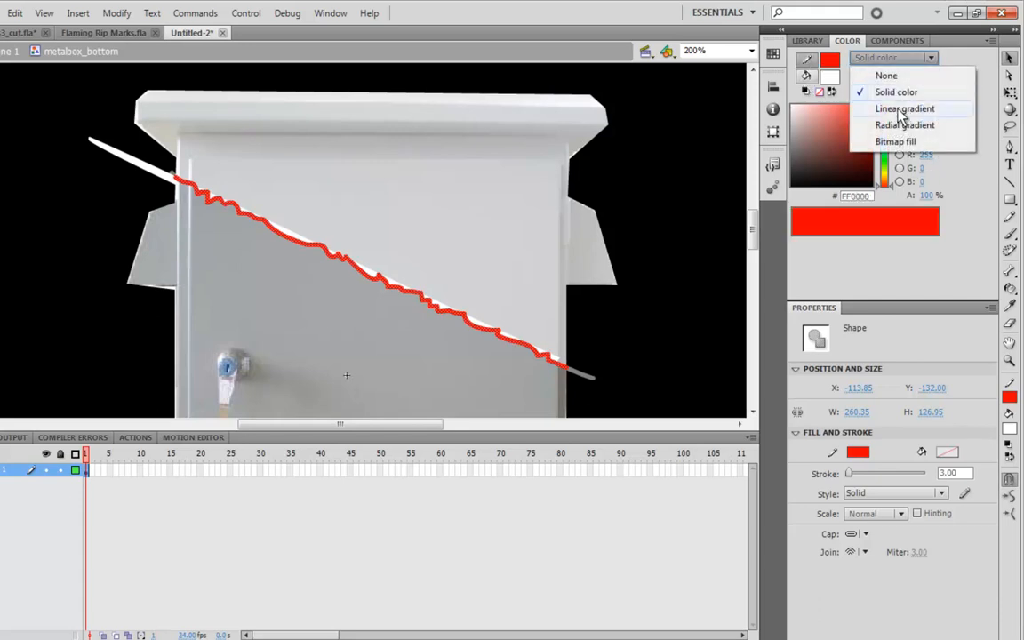
pyautogui.click(902, 110)
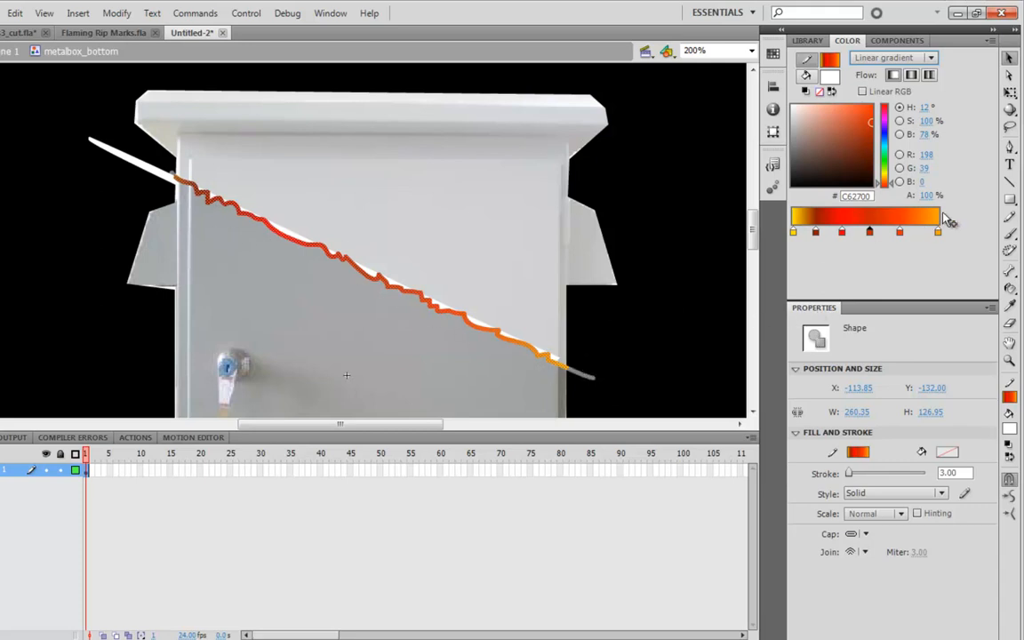
pyautogui.moveTo(815, 232)
pyautogui.mouseDown()
pyautogui.moveTo(823, 263)
pyautogui.moveTo(867, 258)
pyautogui.mouseUp()
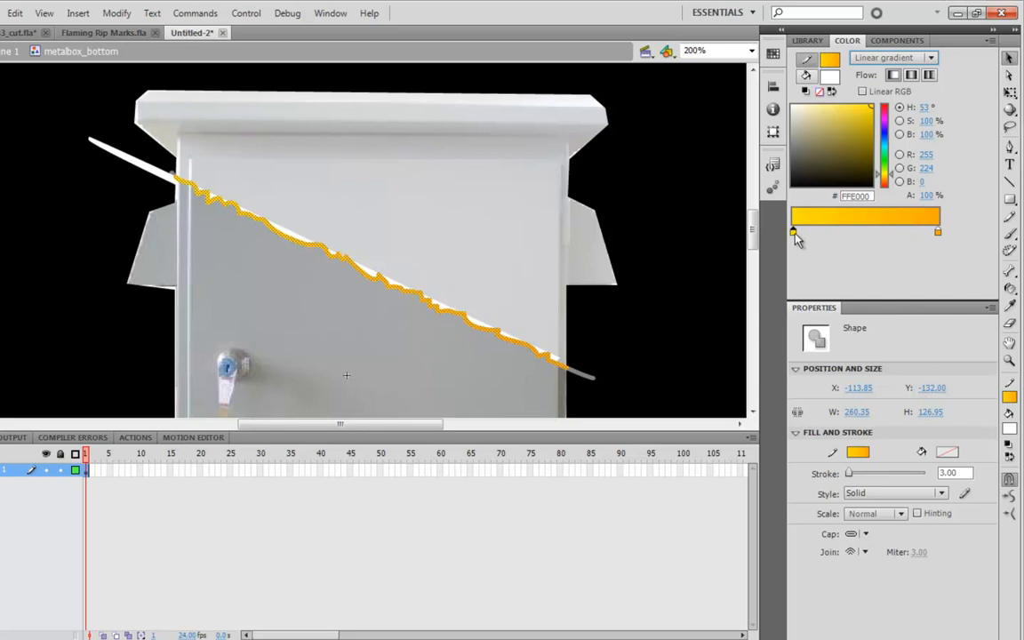
pyautogui.moveTo(890, 233); pyautogui.dragTo(750, 234)
# Add orange-red, dark brown and amber FFA800 stops to the torn edge's stroke gradient, ending it in rust red.
pyautogui.moveTo(891, 177); pyautogui.dragTo(891, 184)
pyautogui.click(856, 229)
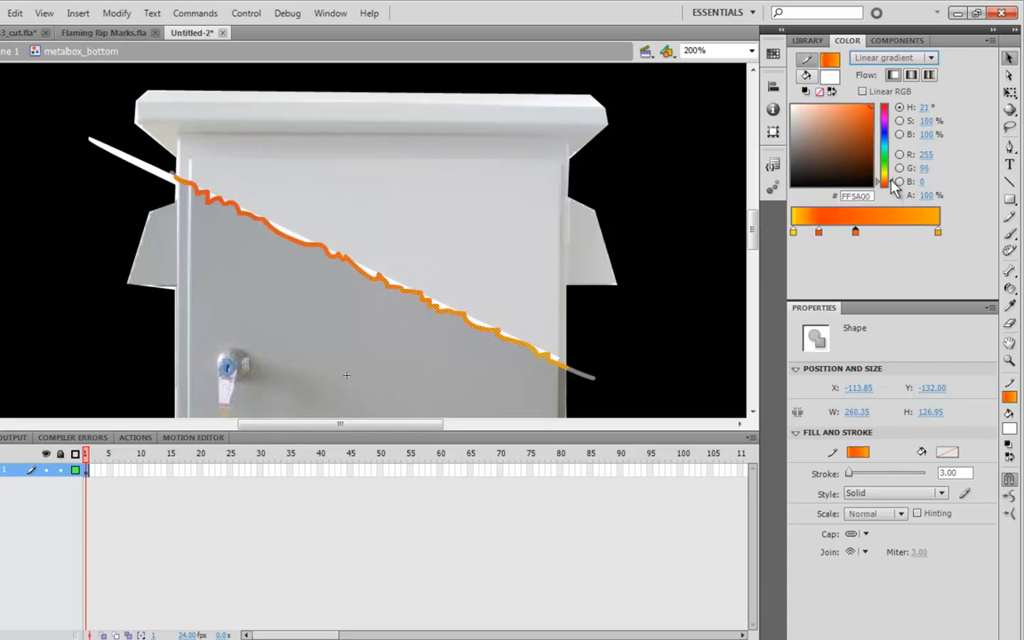
pyautogui.moveTo(865, 132); pyautogui.dragTo(897, 146)
pyautogui.click(897, 227)
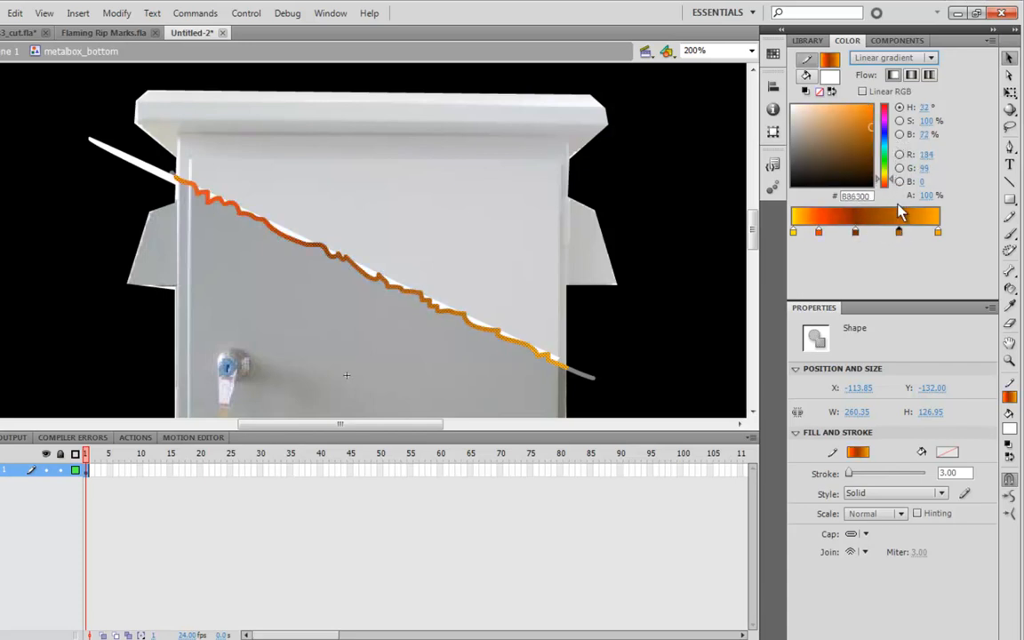
pyautogui.moveTo(938, 232)
pyautogui.mouseDown()
pyautogui.moveTo(885, 232)
pyautogui.moveTo(939, 234)
pyautogui.moveTo(898, 233)
pyautogui.mouseUp()
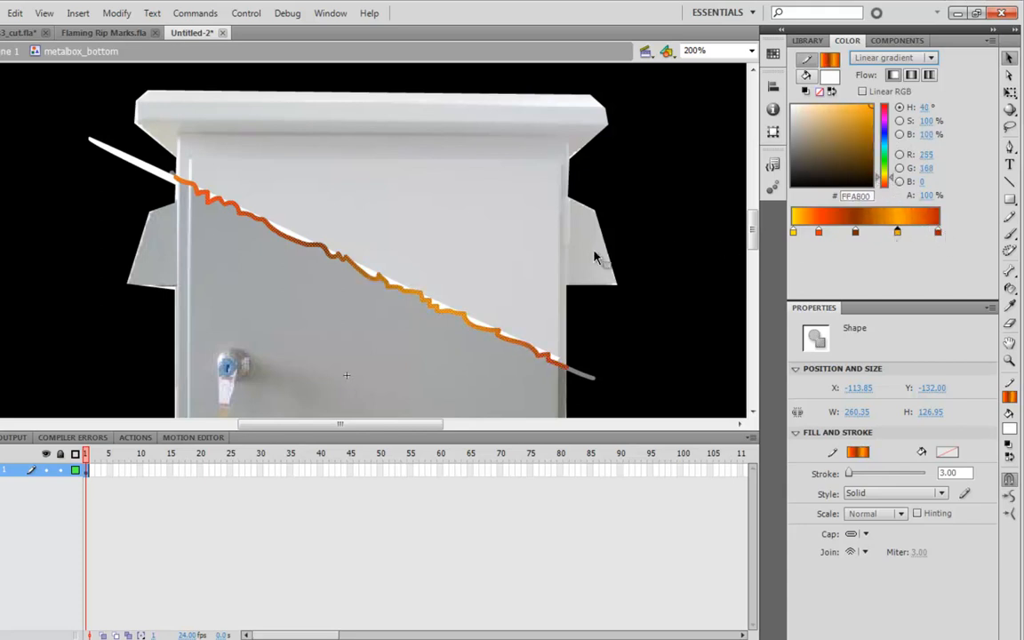
# Add a dark yellow C39600 stop and a dark red B60000 stop on either side of the gradient's brown stop.
pyautogui.click(836, 230)
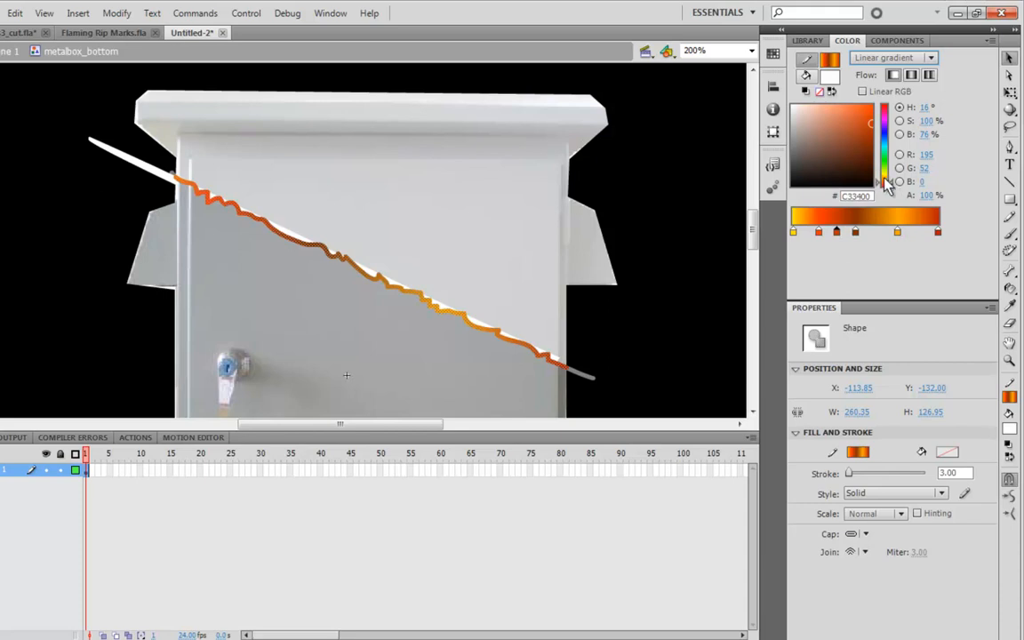
pyautogui.moveTo(886, 182); pyautogui.dragTo(886, 175)
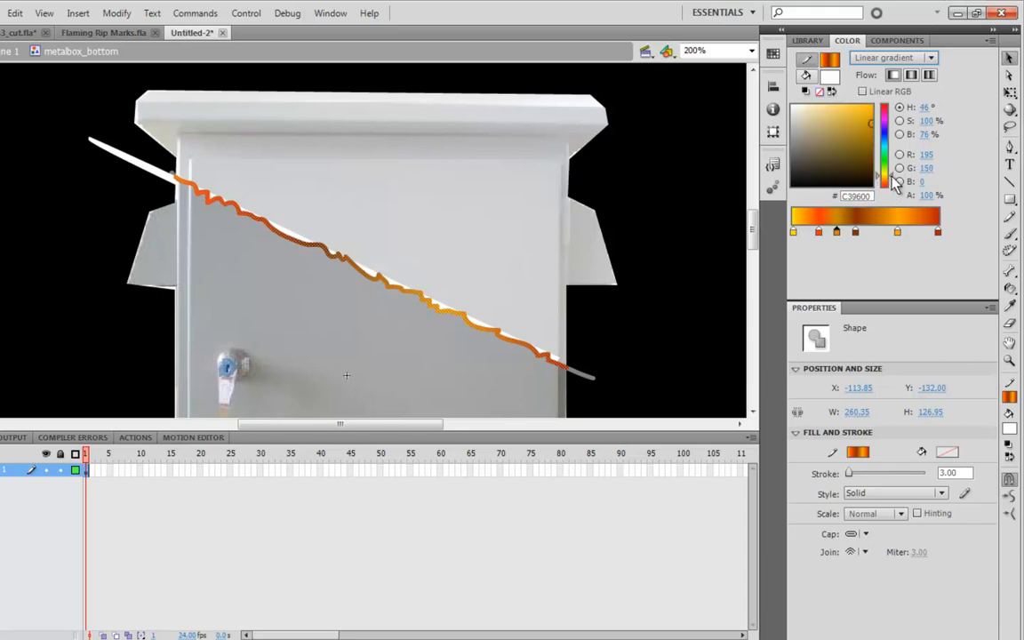
pyautogui.click(873, 232)
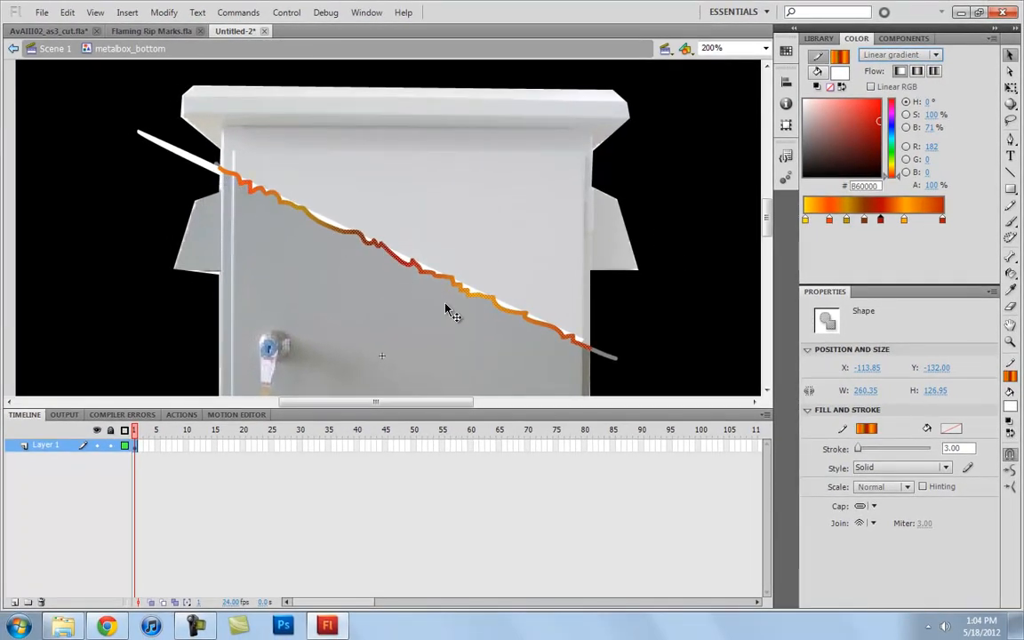
# Switch to AvAIII02_as3_cut.fla, examine the burning rip on the Solitaire window through frame 4126, and return to Untitled-2.
pyautogui.click(66, 33)
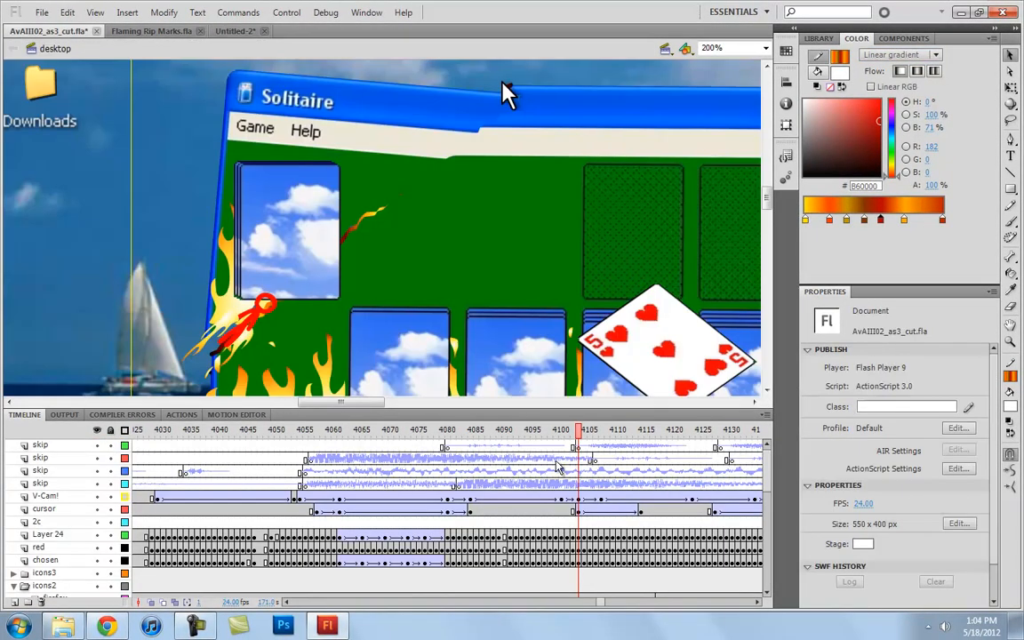
pyautogui.moveTo(577, 430); pyautogui.dragTo(703, 430)
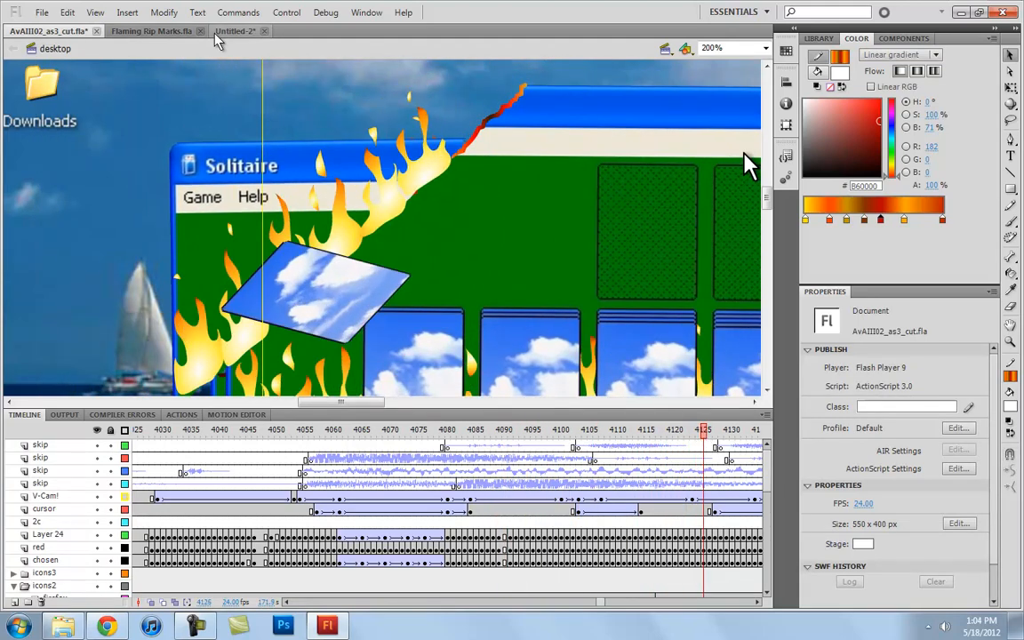
pyautogui.click(217, 32)
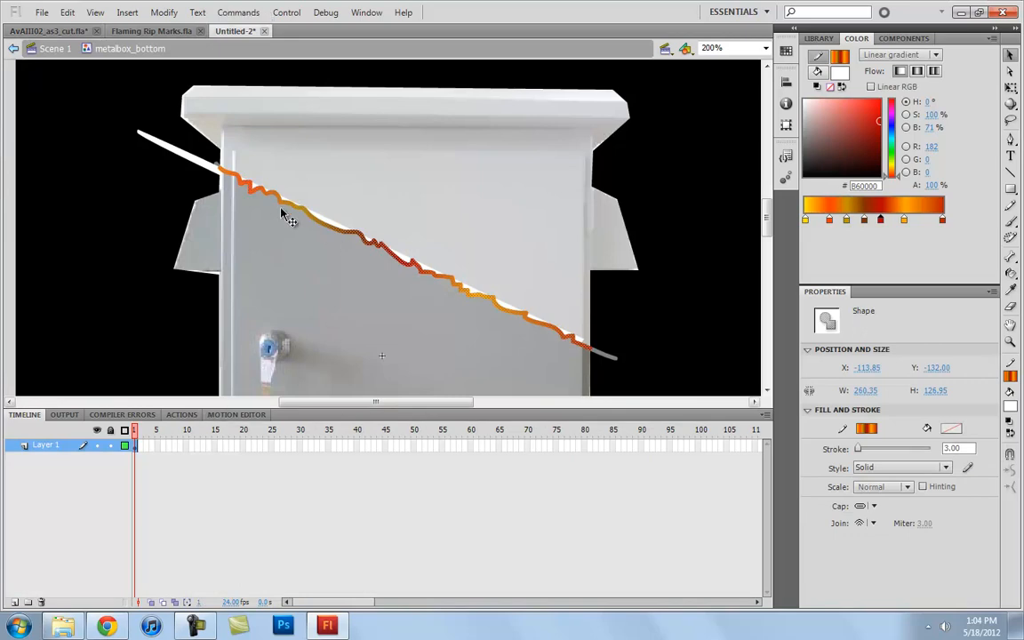
# Cut the torn edge's gradient stroke out of Layer 1 and paste it in place on a new layer above.
pyautogui.click(304, 295)
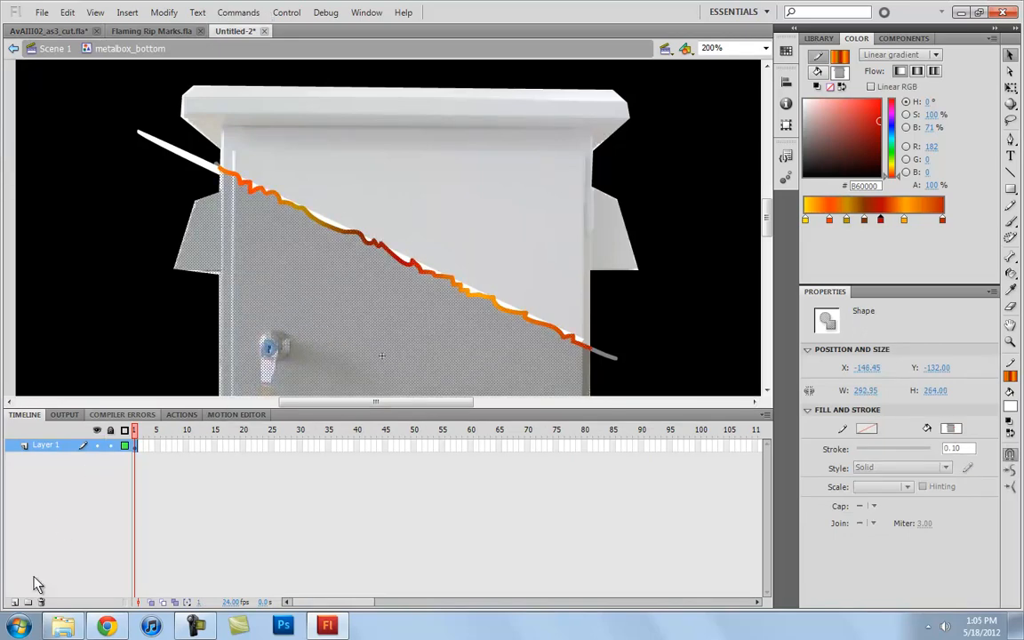
pyautogui.click(16, 601)
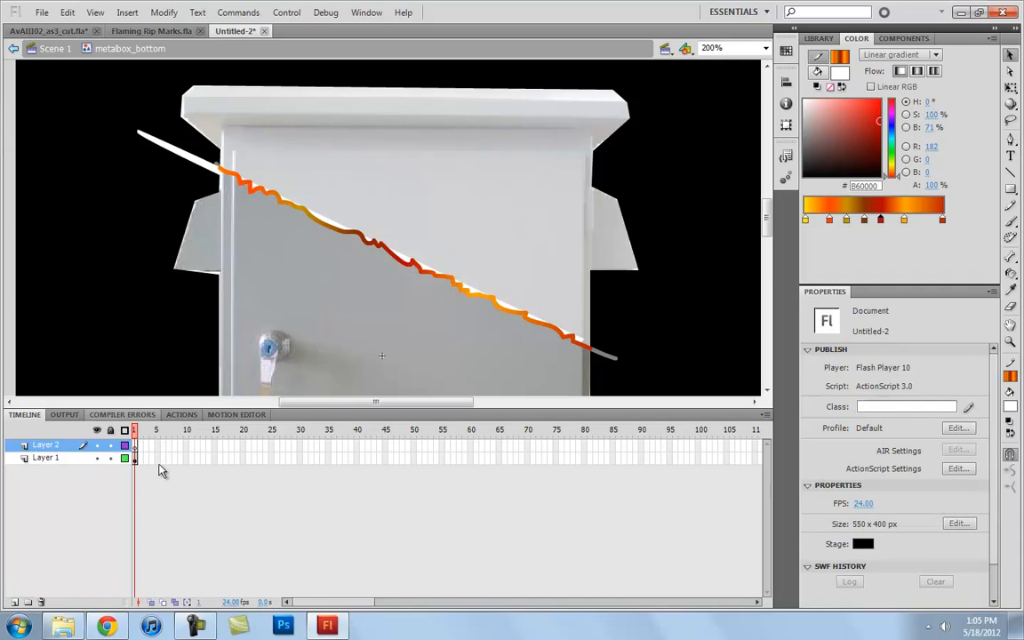
pyautogui.click(409, 271)
pyautogui.hotkey('ctrl', 'x')
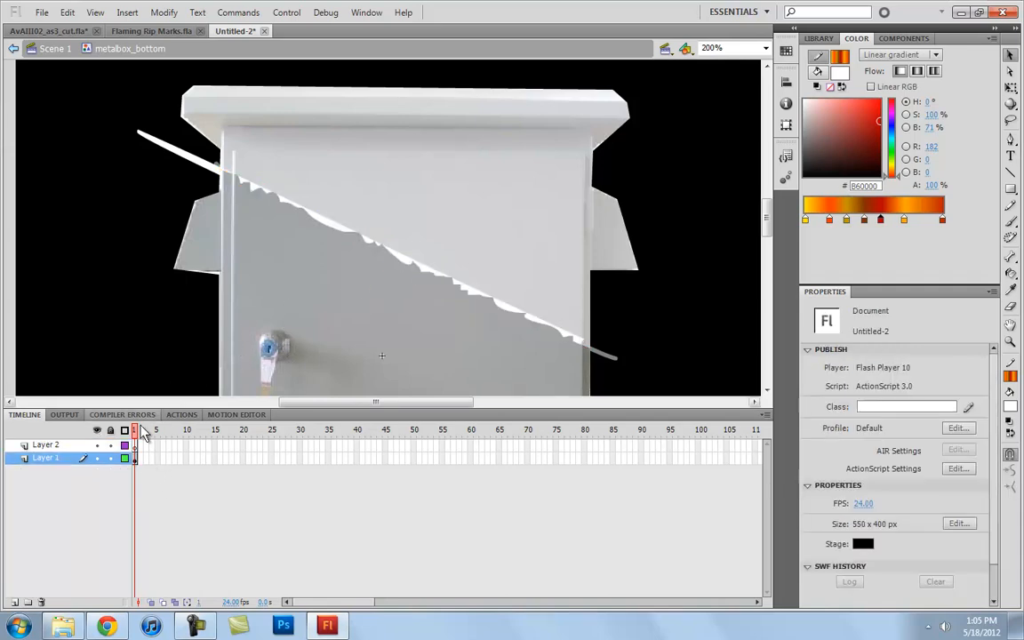
pyautogui.click(129, 445)
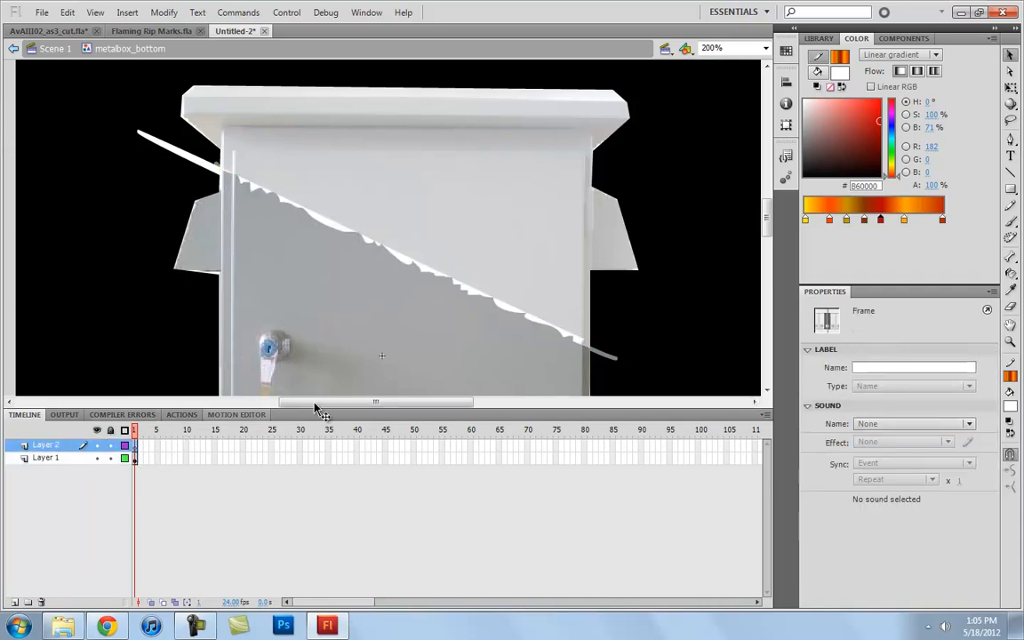
pyautogui.hotkey('ctrl', 'shift', 'v')
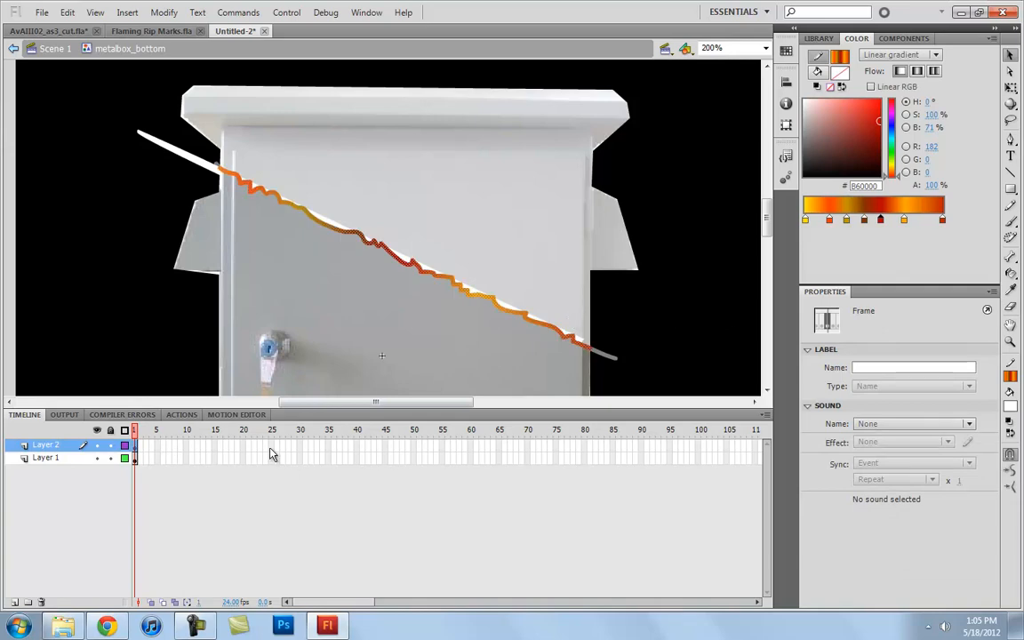
# Extend both layers to frame 20 and insert keyframes for the torn edge stroke at frames 20, 6 and 13.
pyautogui.moveTo(245, 450); pyautogui.dragTo(246, 472)
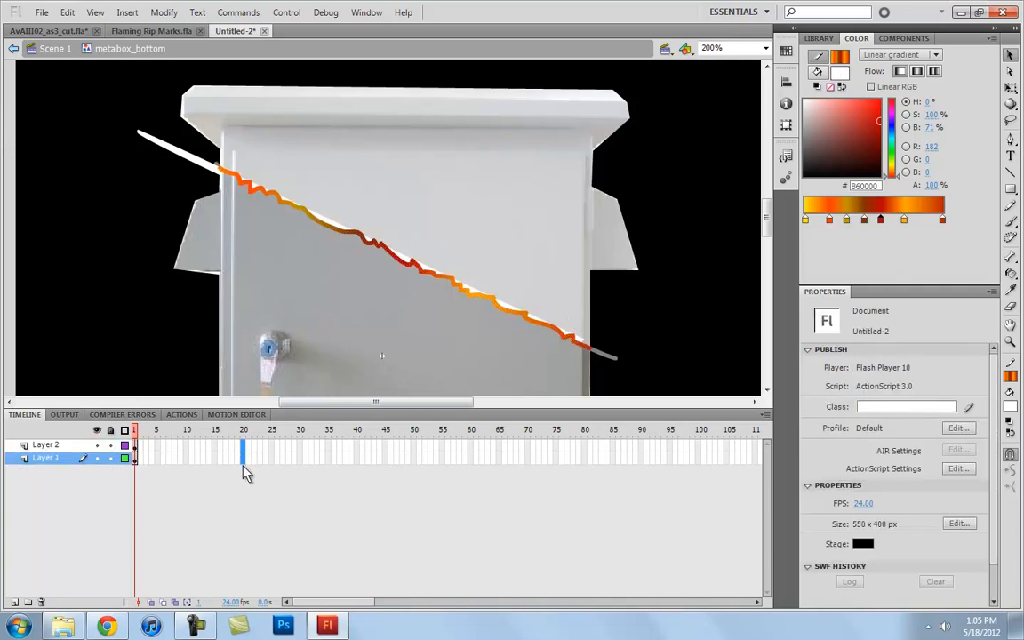
pyautogui.press('F5')
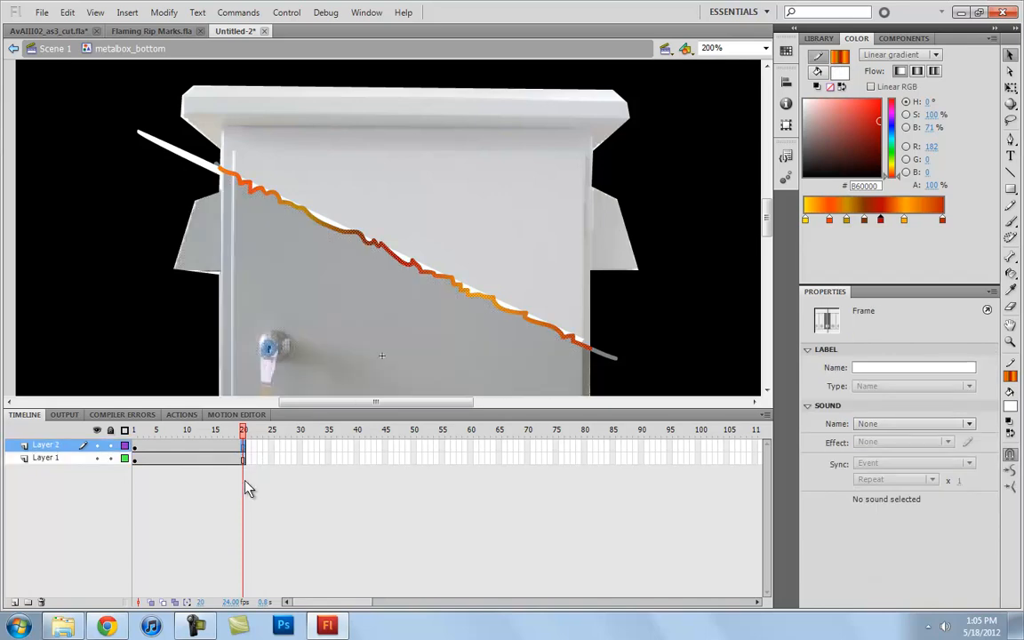
pyautogui.press('F6')
pyautogui.click(163, 447)
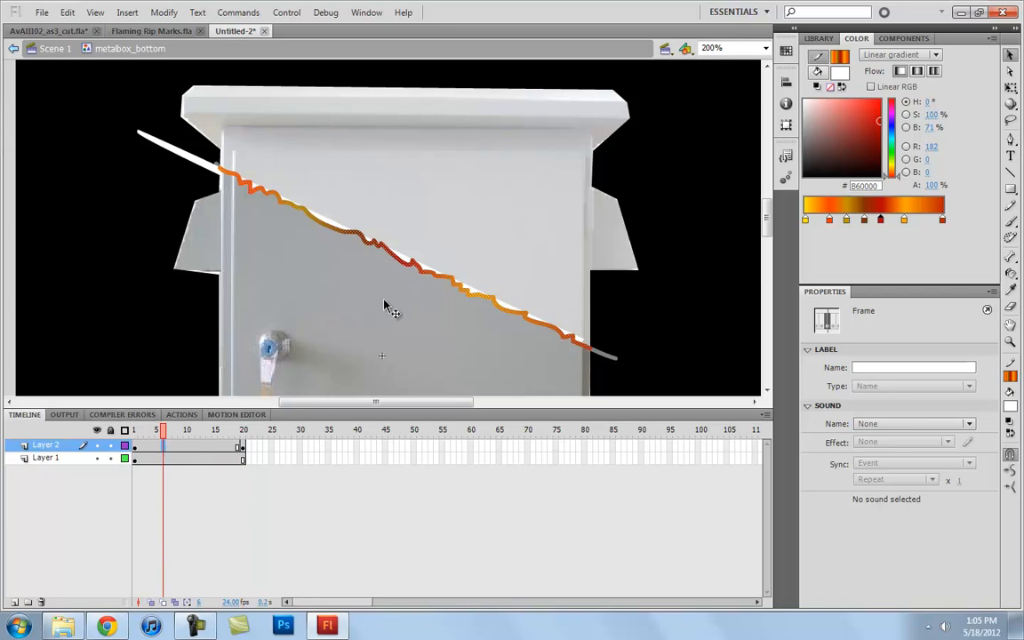
pyautogui.click(201, 445)
pyautogui.press('F6')
# On frame 6, reorder the stroke's gradient stops to start orange-red, turn yellow in the middle and end amber.
pyautogui.click(163, 445)
pyautogui.moveTo(804, 220)
pyautogui.mouseDown()
pyautogui.moveTo(838, 220)
pyautogui.moveTo(804, 222)
pyautogui.mouseUp()
pyautogui.moveTo(869, 220)
pyautogui.mouseDown()
pyautogui.moveTo(948, 221)
pyautogui.moveTo(830, 220)
pyautogui.moveTo(879, 220)
pyautogui.moveTo(851, 221)
pyautogui.mouseUp()
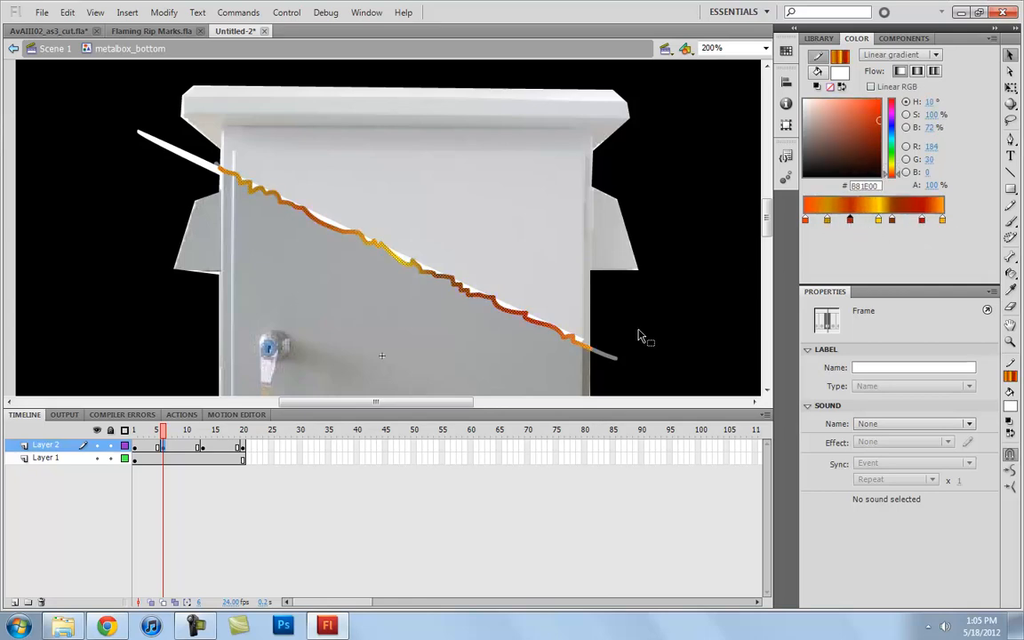
# On frame 13, reorder the stroke's gradient stops to start amber and dark red, turn yellow in the middle and end brown.
pyautogui.click(202, 448)
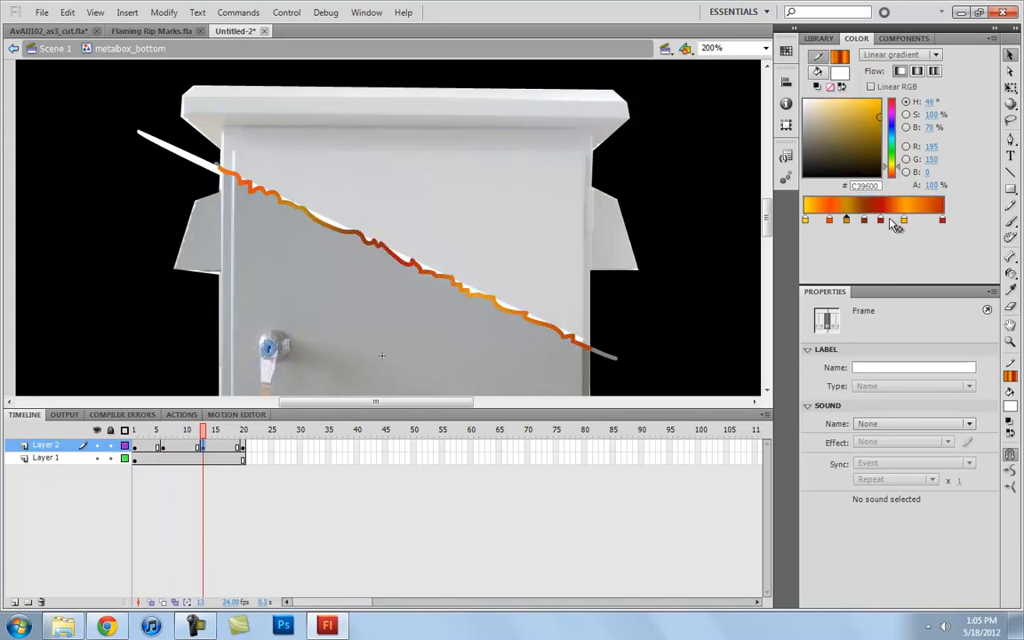
pyautogui.moveTo(805, 221)
pyautogui.mouseDown()
pyautogui.moveTo(917, 222)
pyautogui.moveTo(834, 221)
pyautogui.moveTo(898, 221)
pyautogui.moveTo(843, 227)
pyautogui.mouseUp()
pyautogui.click(905, 221)
pyautogui.click(943, 220)
pyautogui.moveTo(933, 224); pyautogui.dragTo(847, 223)
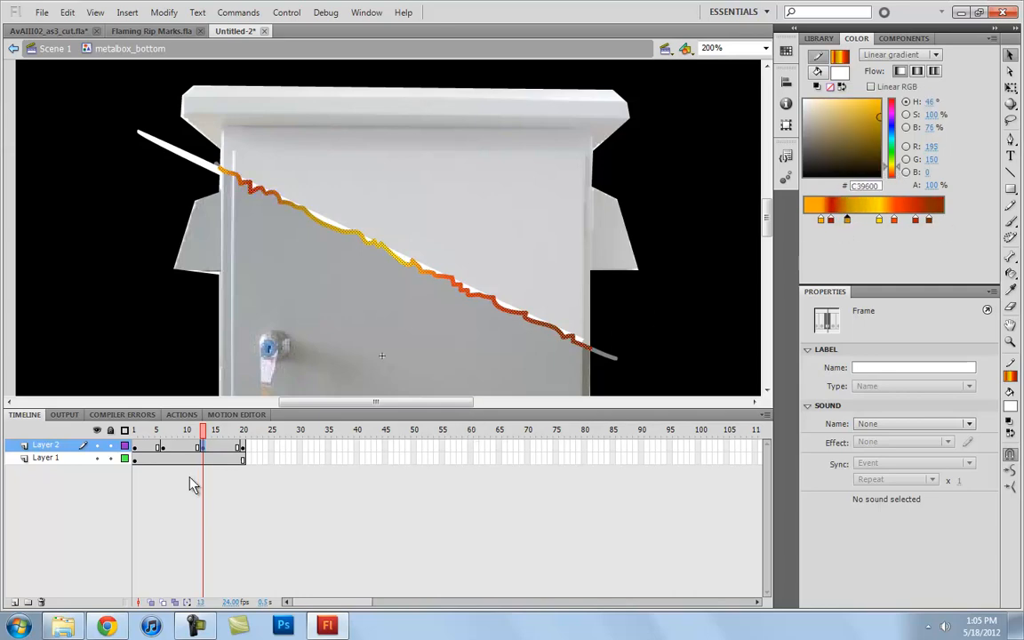
# Create shape tweens between the torn edge's keyframes on Layer 2 and play the animation from frame 1.
pyautogui.moveTo(153, 449); pyautogui.dragTo(222, 446)
pyautogui.rightClick(225, 444)
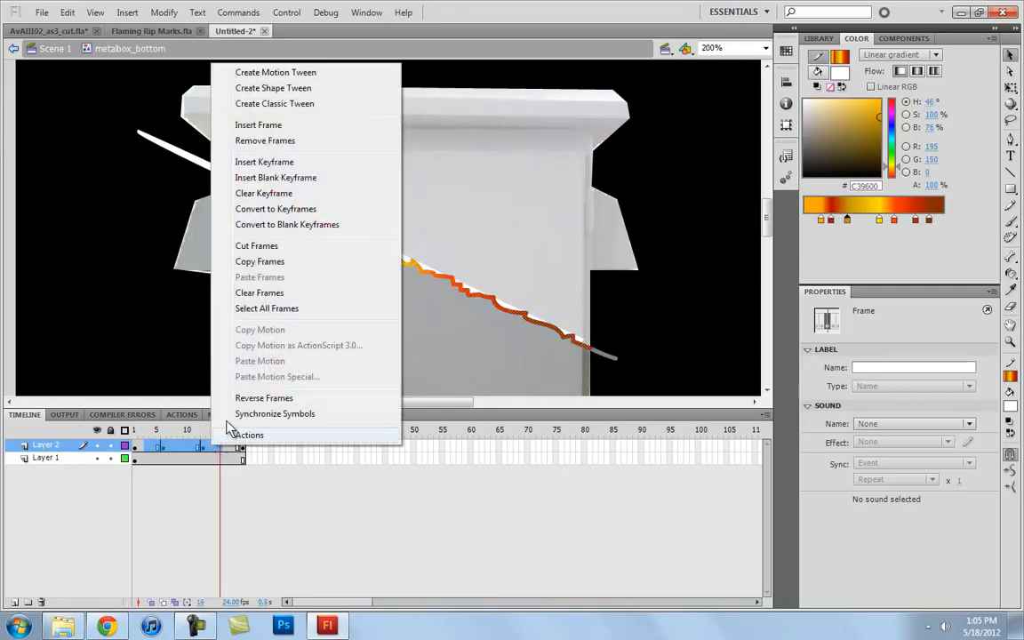
pyautogui.click(300, 88)
pyautogui.click(136, 448)
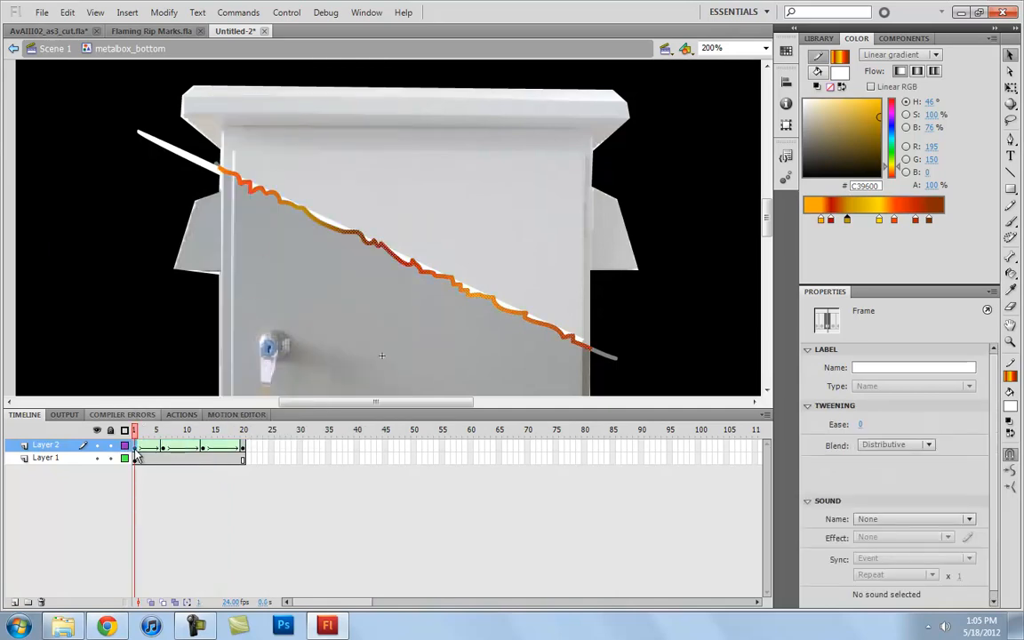
pyautogui.press('Return')
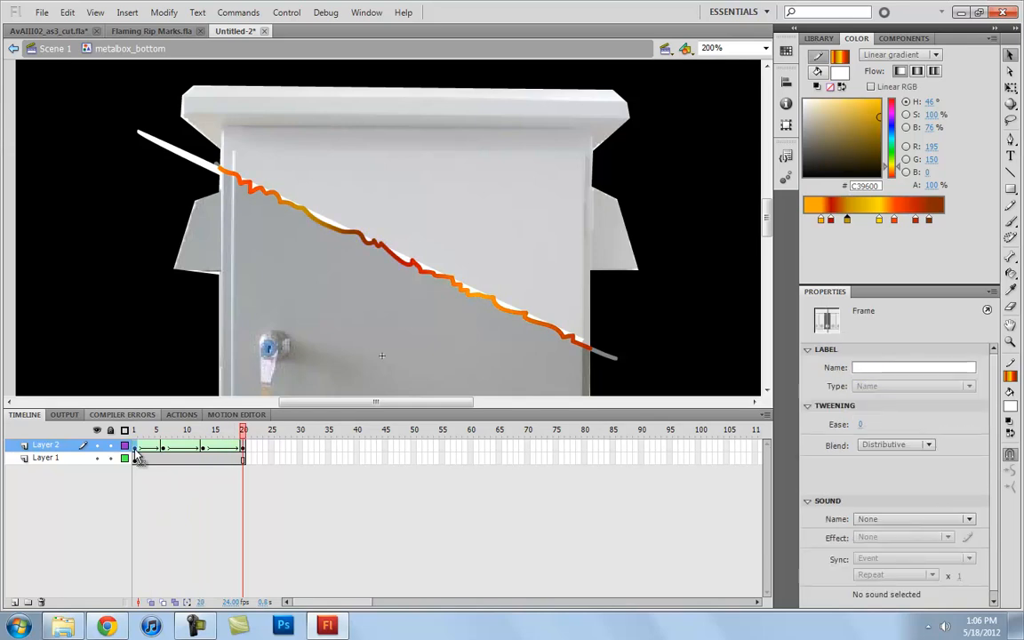
# Return to Scene 1 and extend all four layers to frame 33.
pyautogui.click(55, 49)
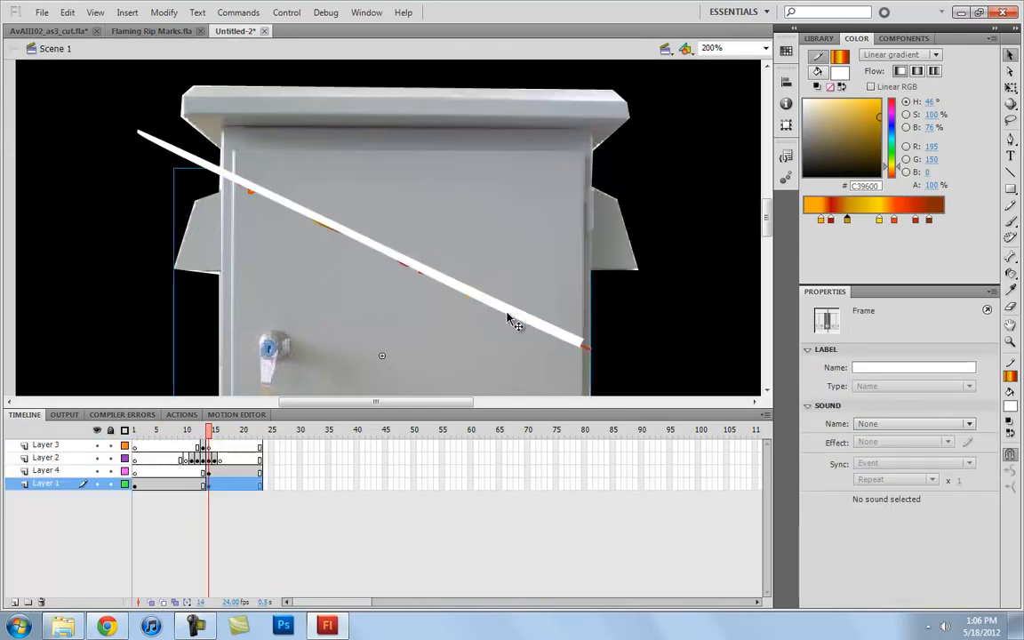
pyautogui.hotkey('ctrl', '-')
pyautogui.hotkey('ctrl', '-')
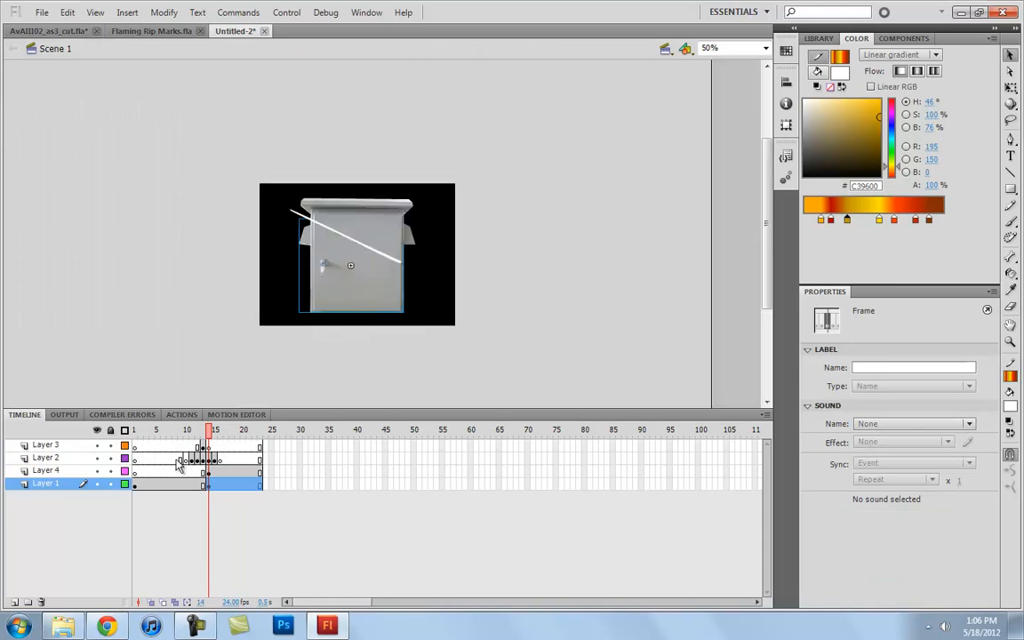
pyautogui.click(160, 459)
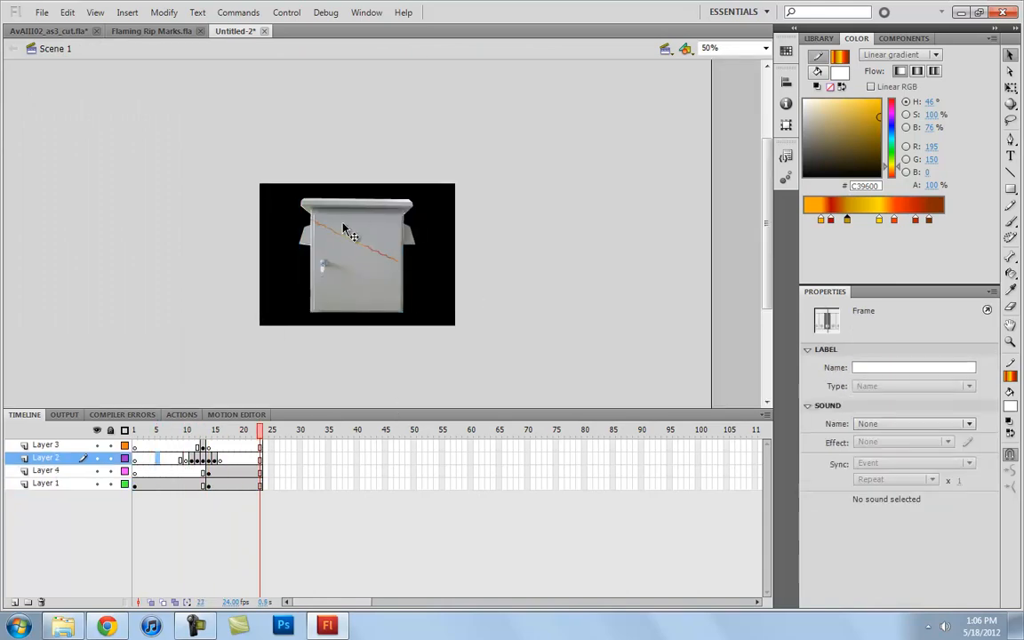
pyautogui.moveTo(316, 445); pyautogui.dragTo(319, 511)
pyautogui.press('F5')
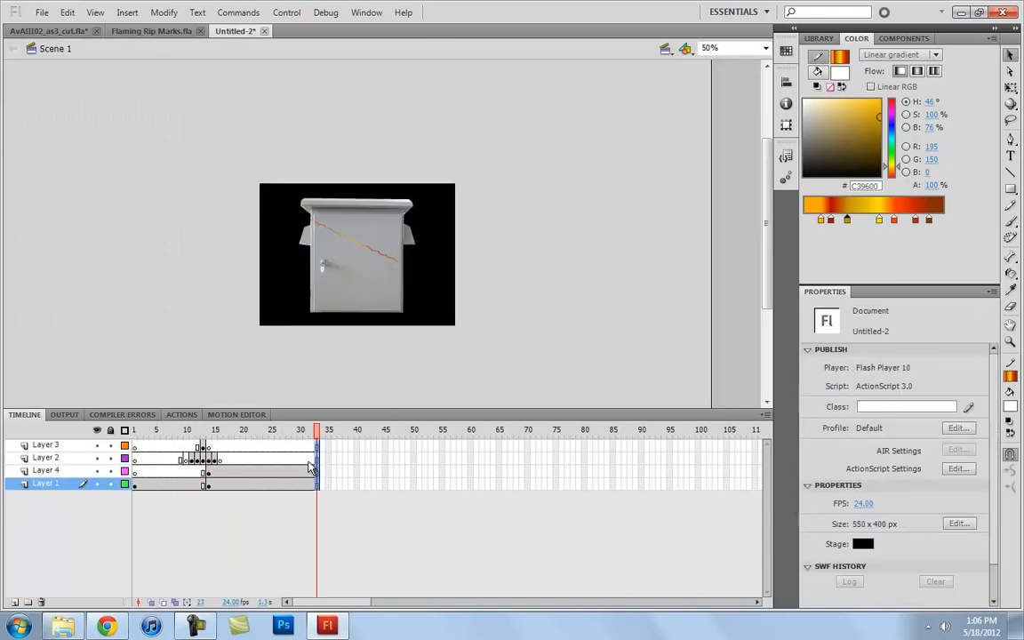
# Insert a keyframe at frame 21 of Layer 4 and raise the metalbox_top piece straight up, away from the bottom piece.
pyautogui.click(381, 235)
pyautogui.click(544, 262)
pyautogui.click(356, 218)
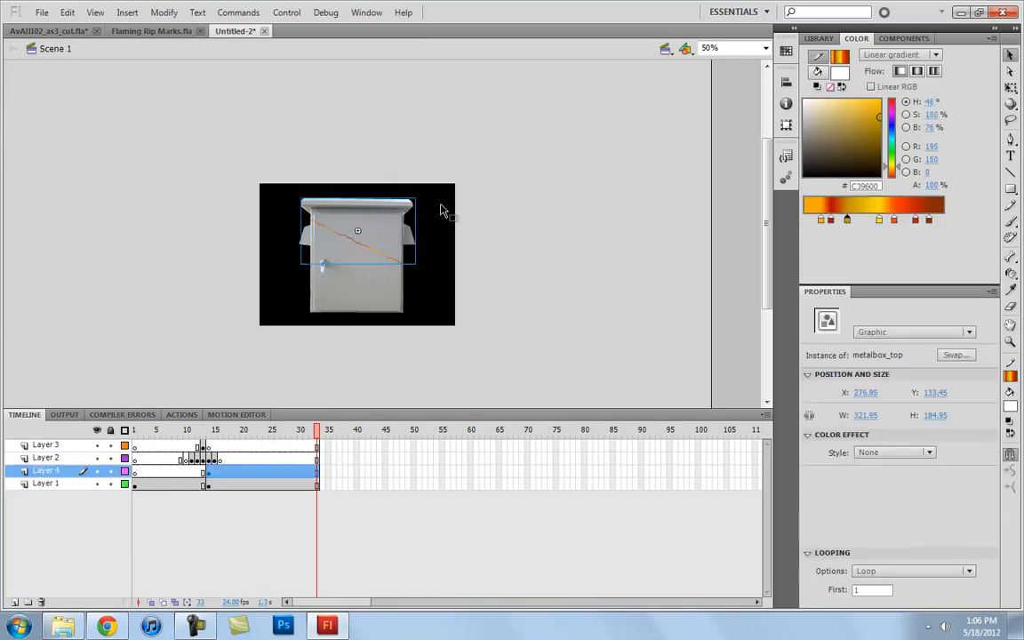
pyautogui.hotkey('ctrl', '=')
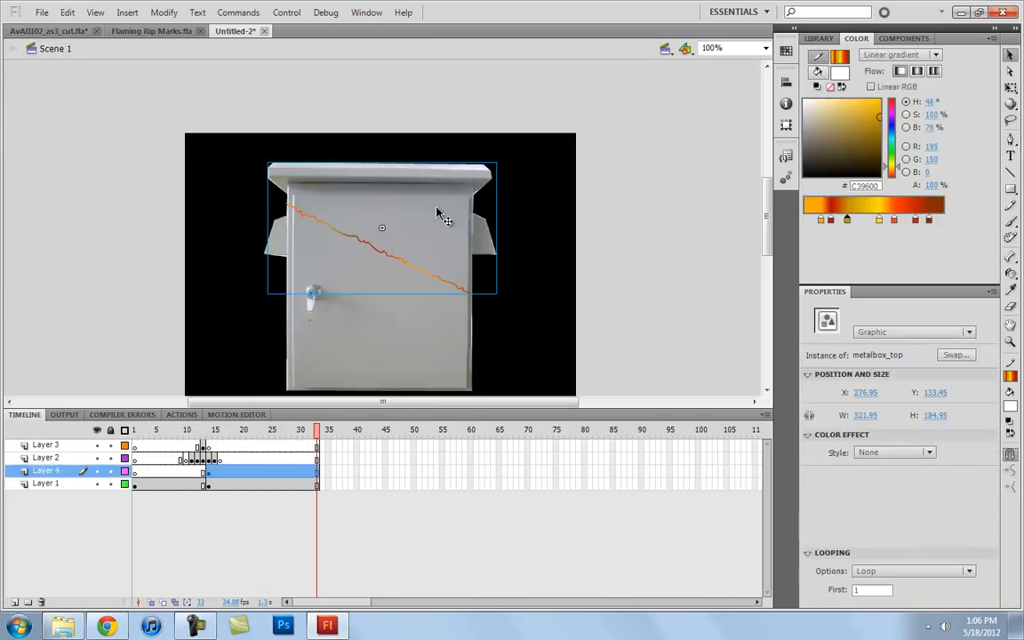
pyautogui.click(211, 481)
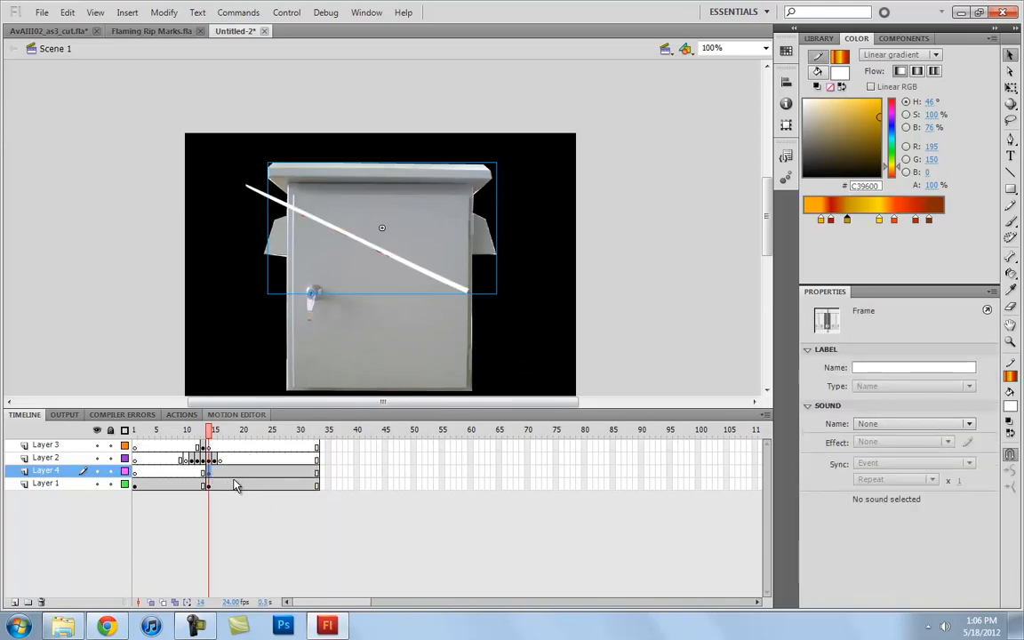
pyautogui.click(231, 478)
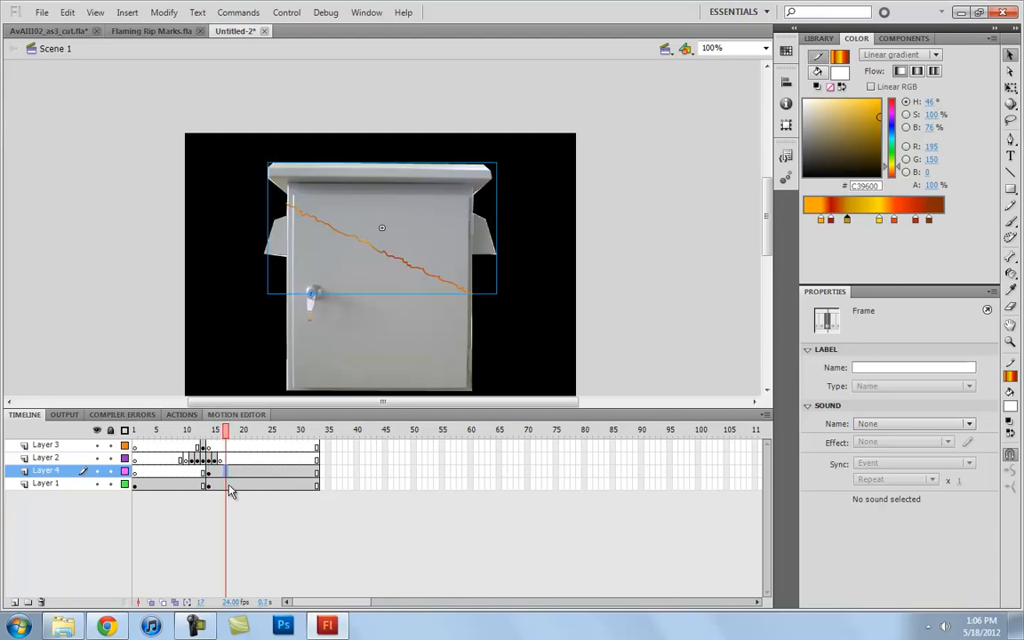
pyautogui.click(247, 472)
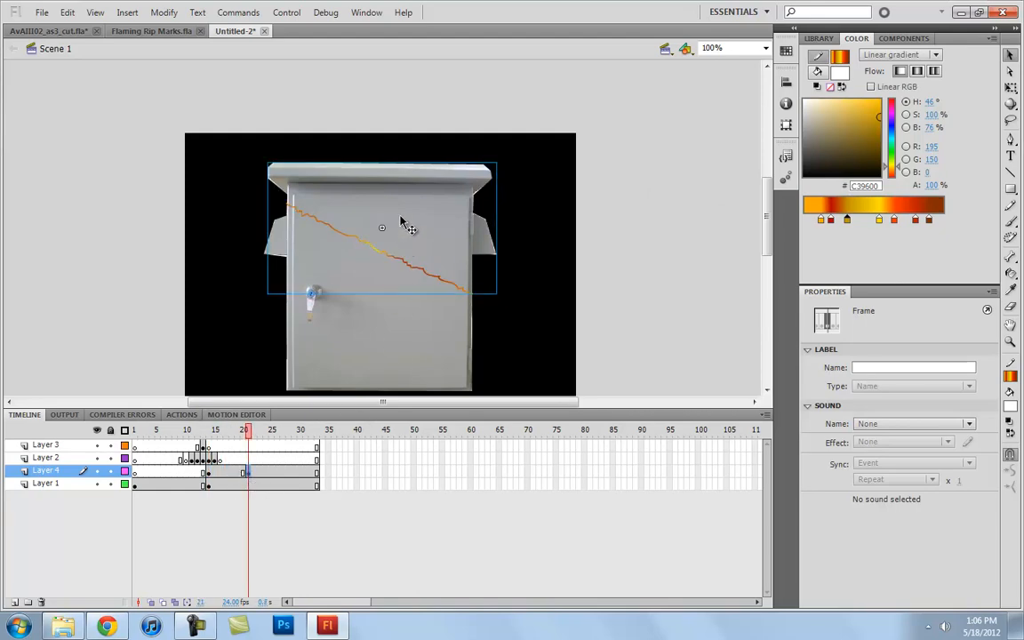
pyautogui.hotkey('shift', 'Up')
pyautogui.hotkey('shift', 'Up')
pyautogui.hotkey('shift', 'Up')
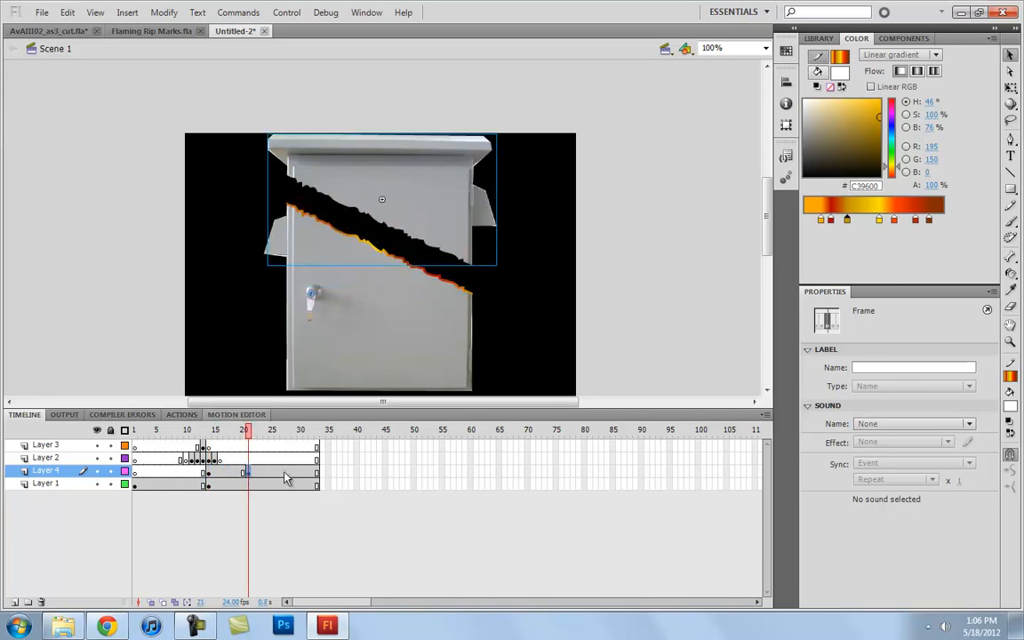
# Insert a keyframe at frame 28 of Layer 4 and lower the top piece back onto the bottom piece.
pyautogui.click(287, 473)
pyautogui.press('F6')
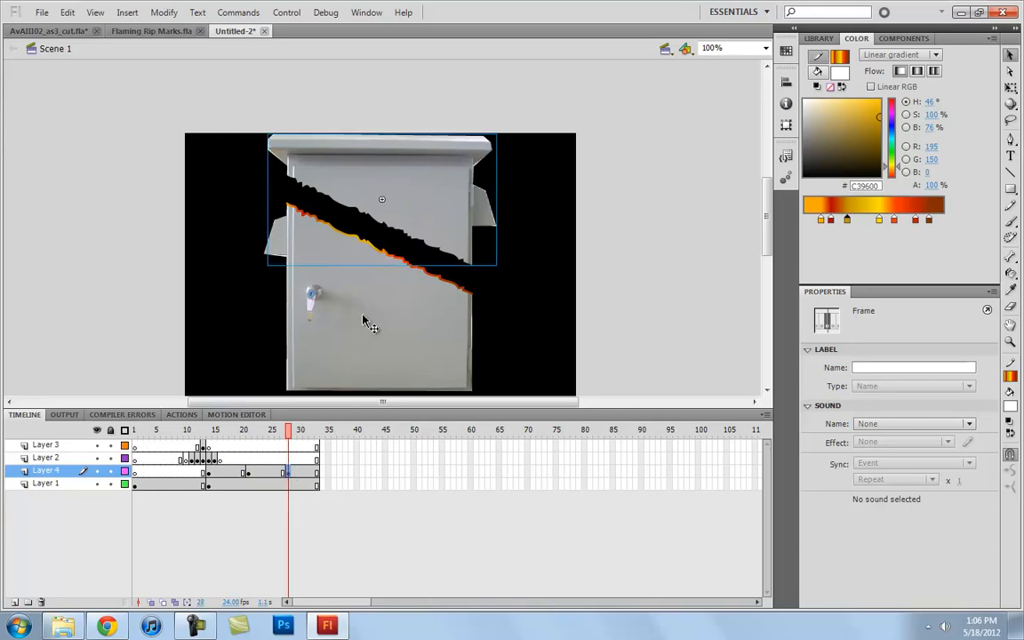
pyautogui.hotkey('shift', 'Down')
pyautogui.hotkey('shift', 'Down')
pyautogui.hotkey('shift', 'Down')
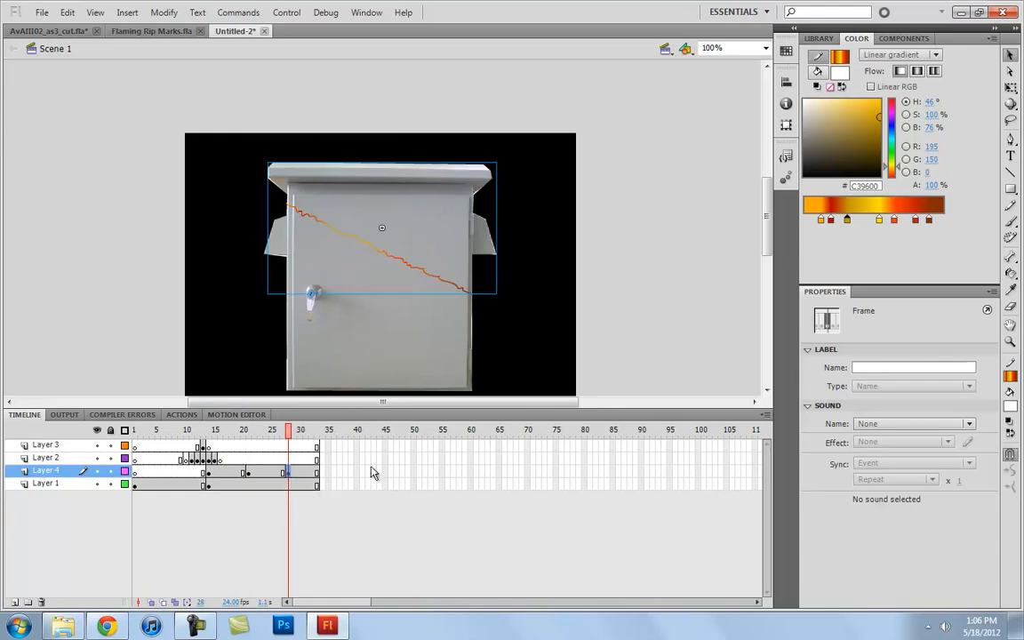
# Extend all layers to frame 48 and insert a keyframe at frame 39 of Layer 4.
pyautogui.moveTo(396, 444); pyautogui.dragTo(396, 484)
pyautogui.press('F5')
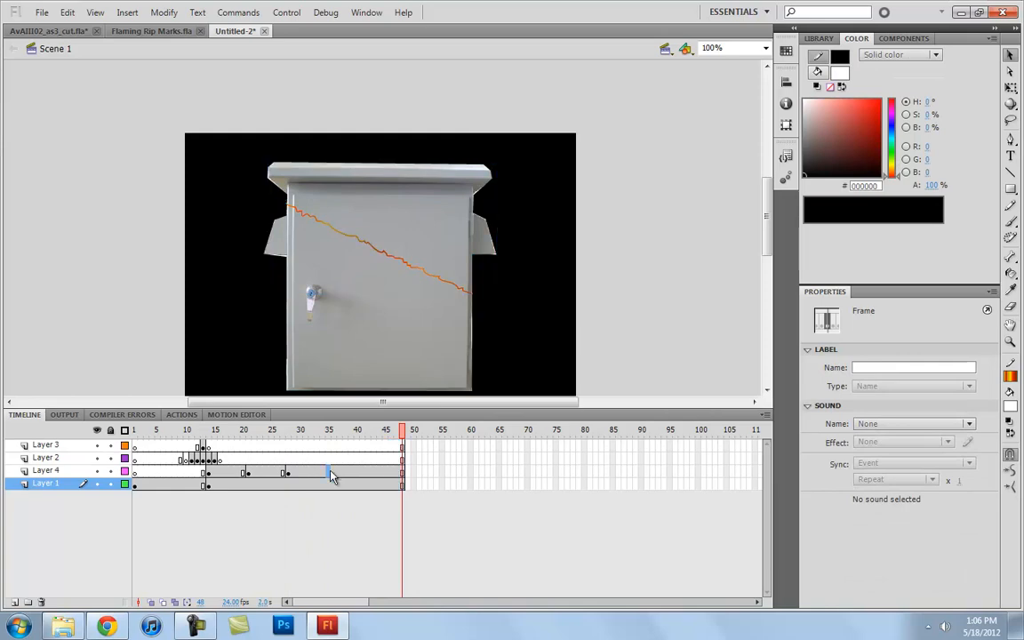
pyautogui.click(331, 473)
pyautogui.click(349, 473)
pyautogui.press('F6')
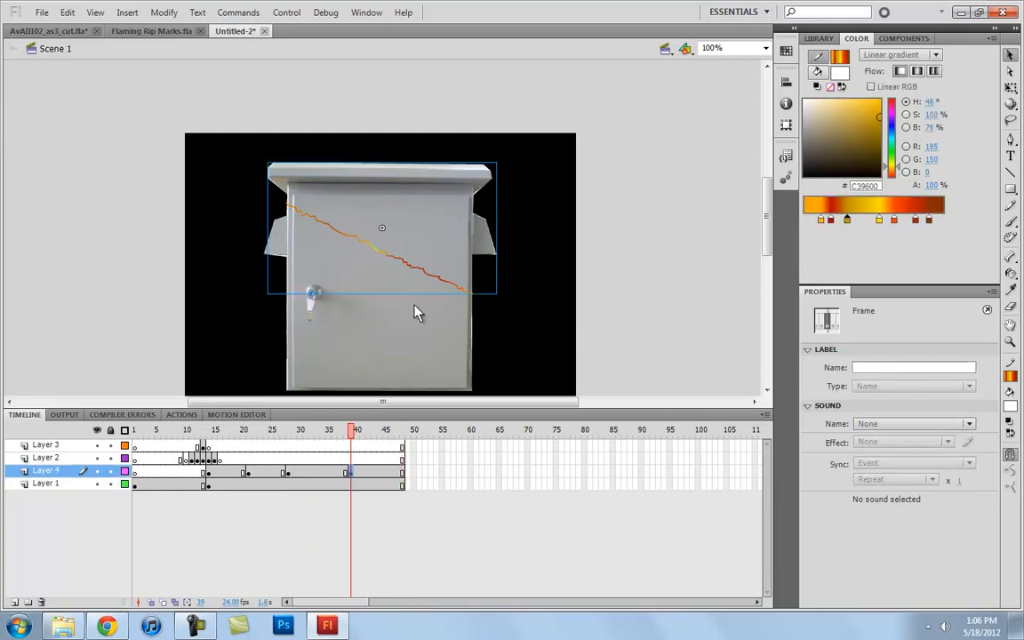
# Slide the top piece diagonally down and to the right along the cut until it overhangs the stage's right edge.
pyautogui.hotkey('shift', 'Down')
pyautogui.hotkey('shift', 'Down')
pyautogui.hotkey('shift', 'Down')
pyautogui.hotkey('shift', 'Down')
pyautogui.hotkey('shift', 'Right')
pyautogui.hotkey('shift', 'Right')
pyautogui.hotkey('shift', 'Right')
pyautogui.hotkey('shift', 'Right')
pyautogui.hotkey('shift', 'Right')
pyautogui.hotkey('shift', 'Right')
pyautogui.hotkey('shift', 'Right')
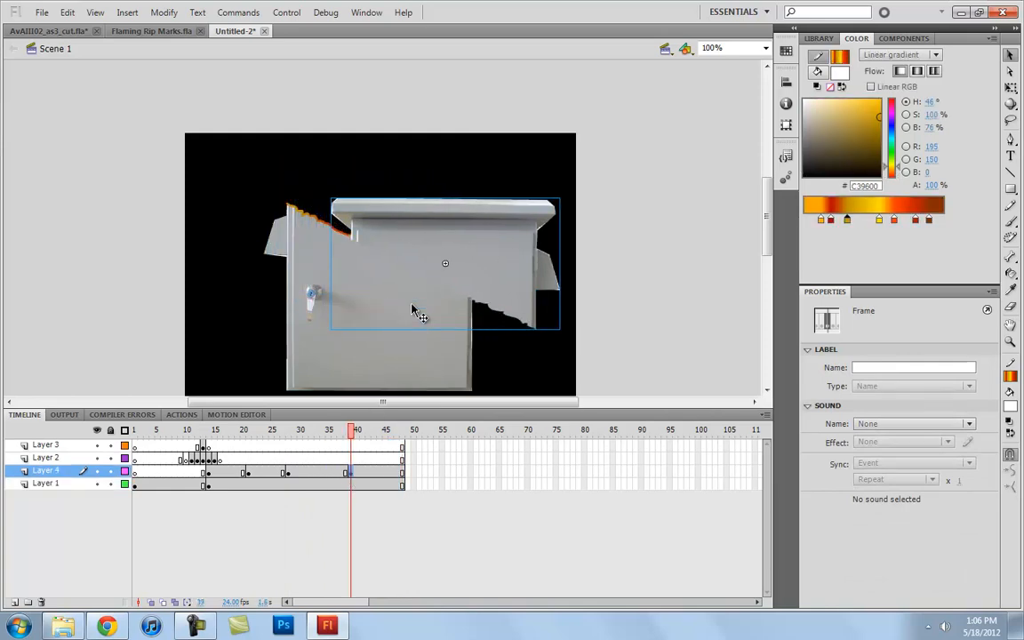
pyautogui.hotkey('shift', 'Right')
pyautogui.hotkey('shift', 'Right')
pyautogui.hotkey('shift', 'Right')
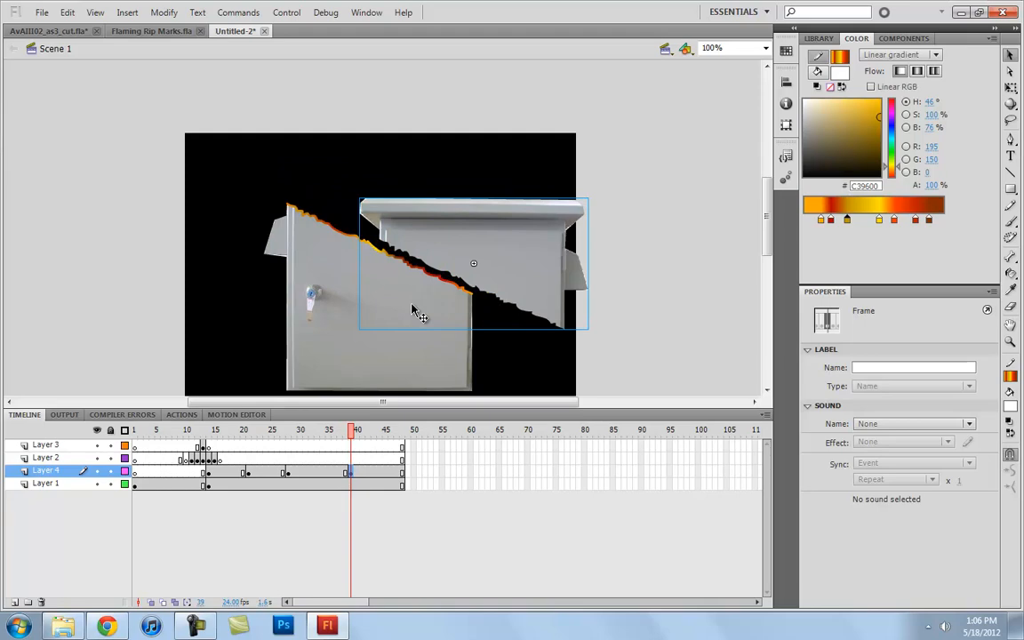
pyautogui.hotkey('shift', 'Right')
pyautogui.hotkey('shift', 'Right')
pyautogui.hotkey('shift', 'Down')
pyautogui.hotkey('shift', 'Down')
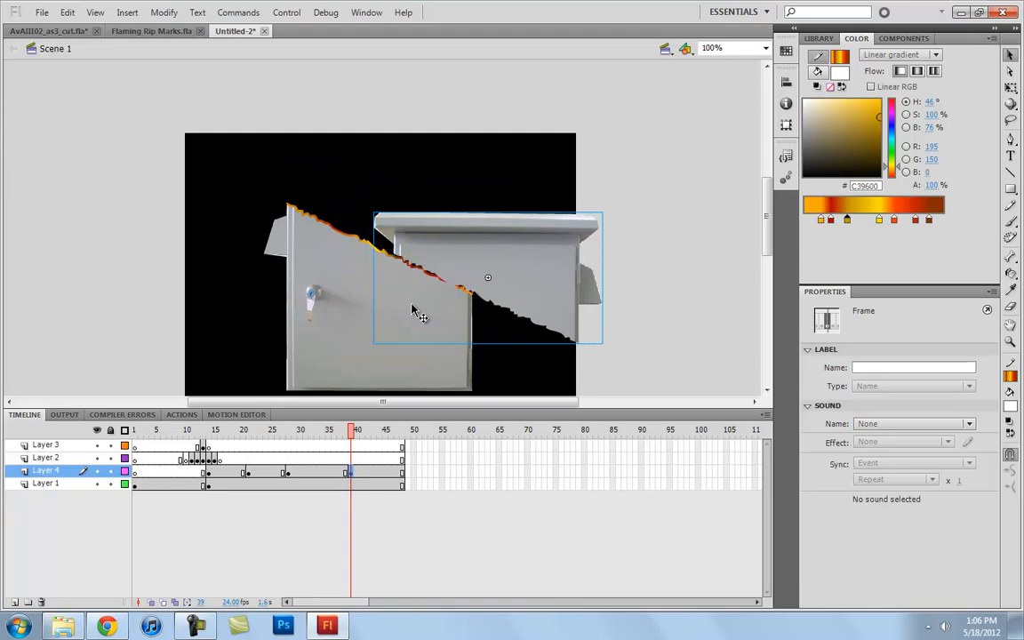
# Place the sliding keyframe at frame 42 of Layer 4 and move the top piece further down-right to X 564, Y 273.45.
pyautogui.click(368, 472)
pyautogui.press('F6')
pyautogui.moveTo(475, 275); pyautogui.dragTo(581, 340)
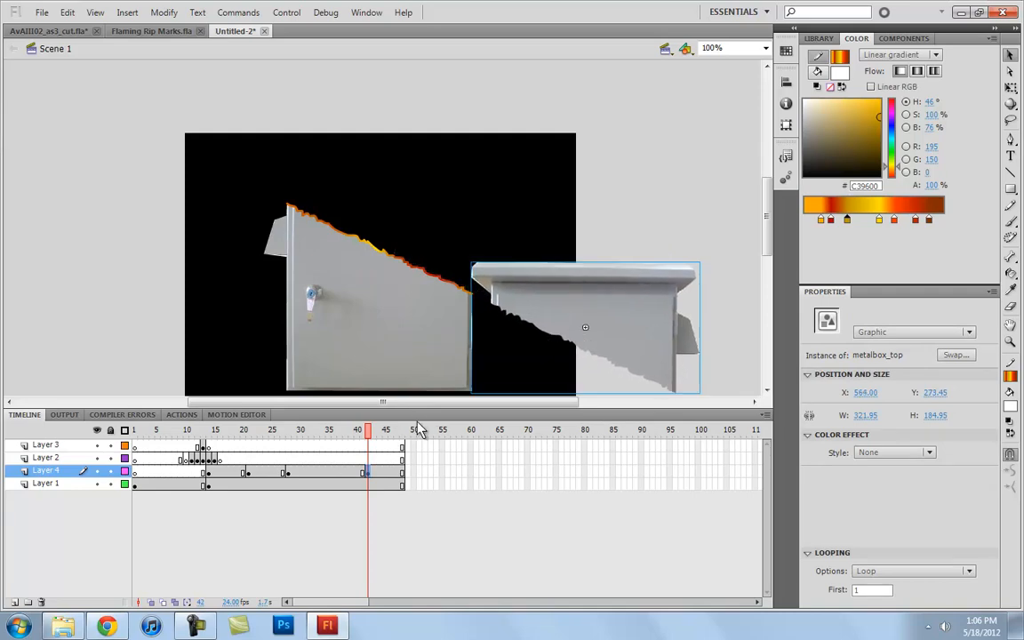
# Extend all layers of the scene to frame 66.
pyautogui.moveTo(500, 445); pyautogui.dragTo(508, 507)
pyautogui.press('F5')
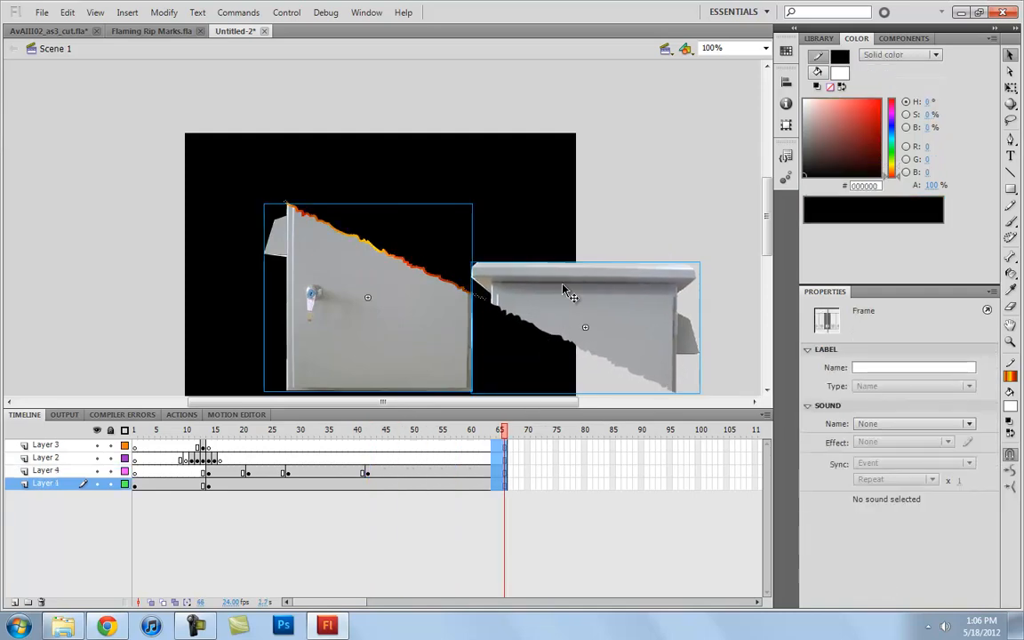
pyautogui.scroll(-2, 568, 291)
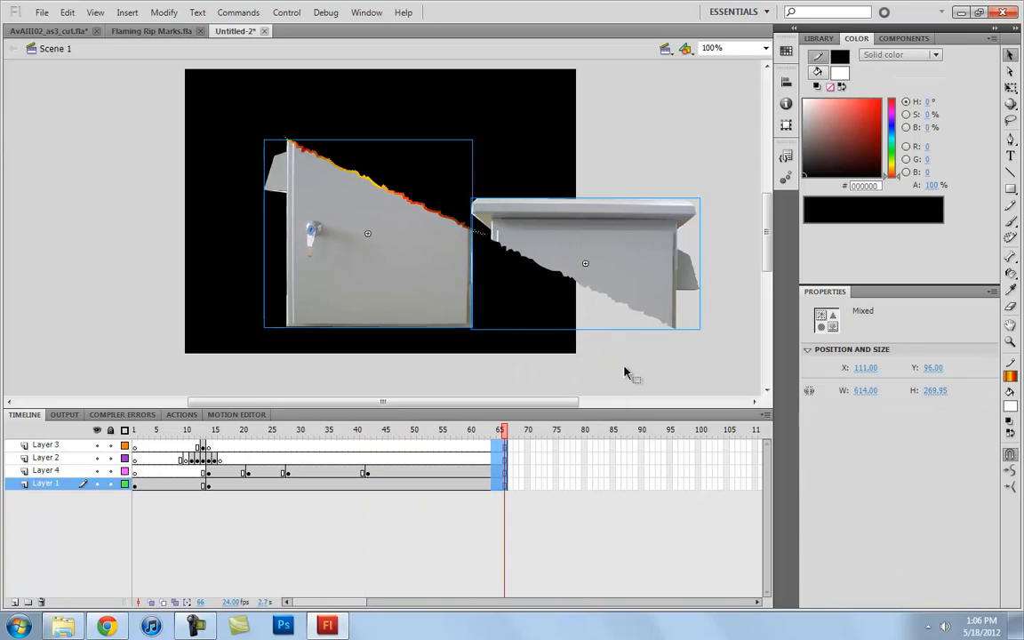
# Switch to Flaming Rip Marks.fla, scrub through its slicing animation for reference, and return to Untitled-2.
pyautogui.click(146, 32)
pyautogui.moveTo(287, 437); pyautogui.dragTo(425, 436)
pyautogui.click(245, 30)
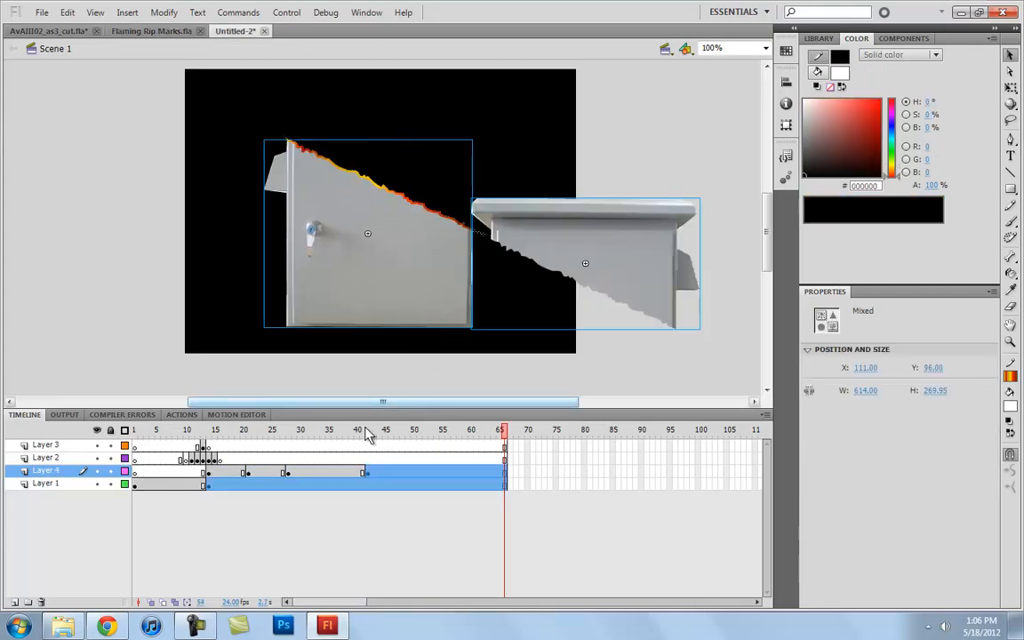
# Add a keyframe at frame 53 of Layer 4 and try tilting the top piece counterclockwise, lowering it to Y 336.45.
pyautogui.moveTo(324, 435); pyautogui.dragTo(370, 440)
pyautogui.click(534, 338)
pyautogui.click(590, 253)
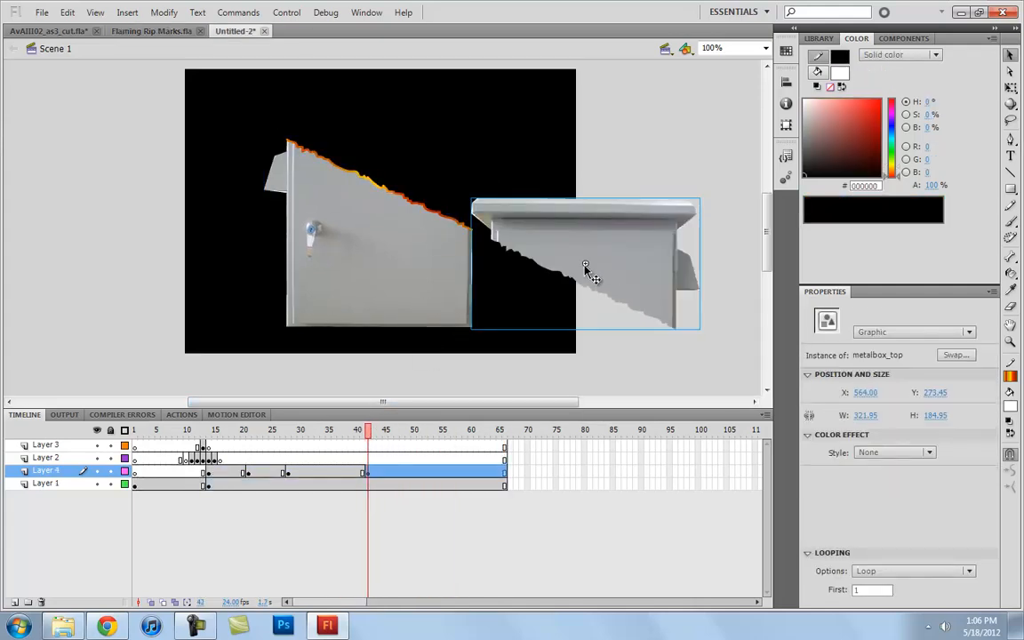
pyautogui.click(433, 473)
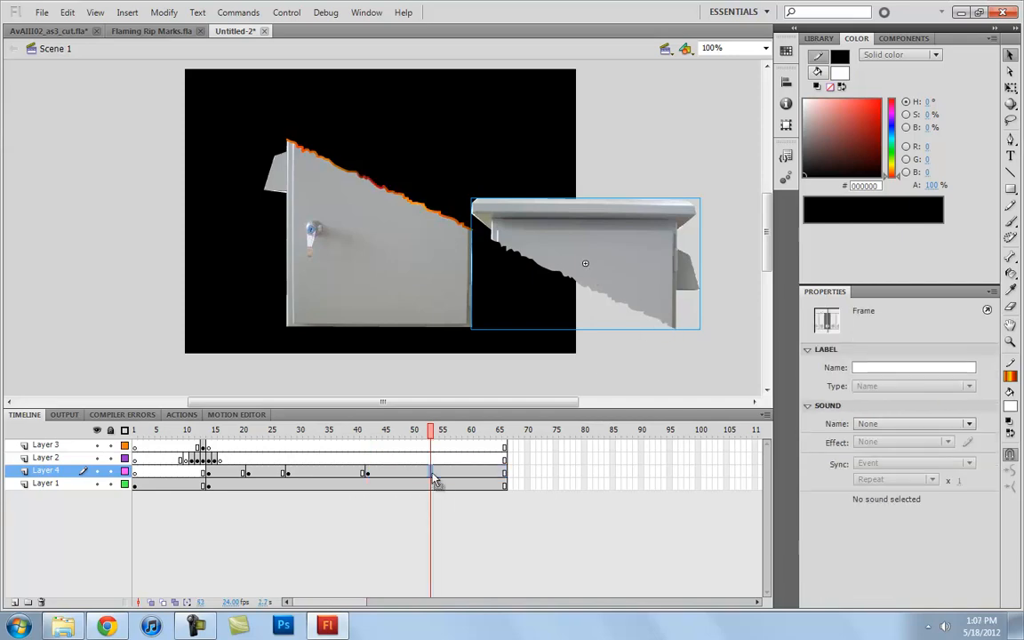
pyautogui.press('q')
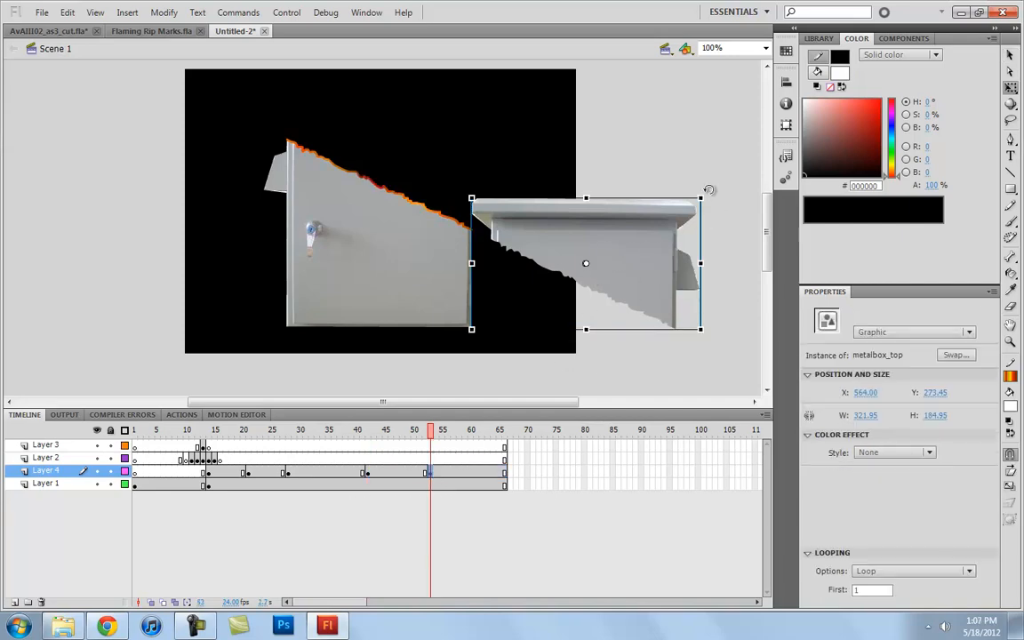
pyautogui.moveTo(709, 189); pyautogui.dragTo(658, 183)
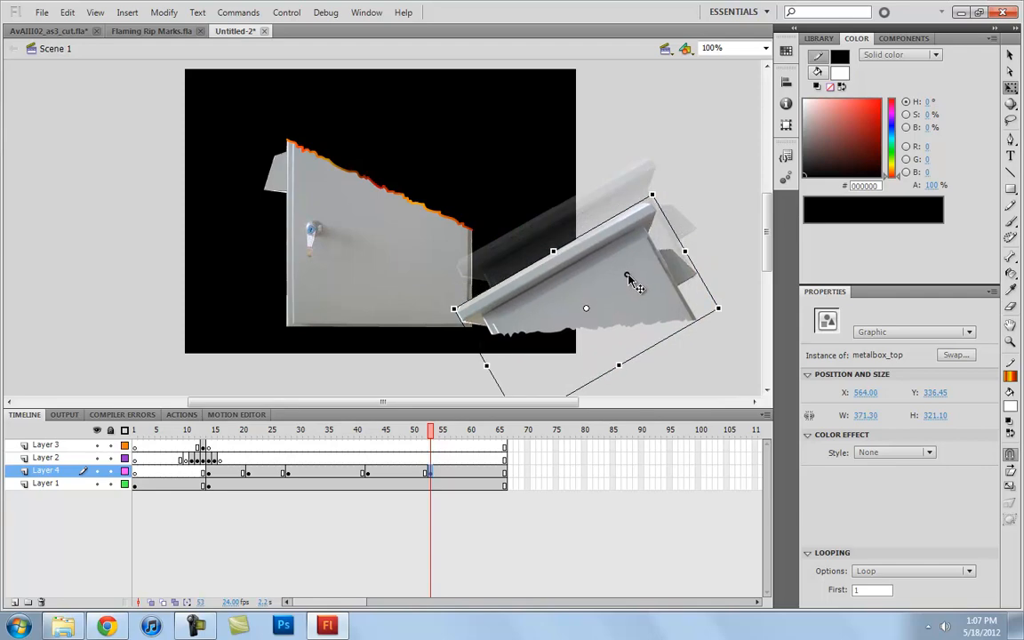
# Try a classic tween between frames 42 and 53 of Layer 4, preview it, and undo the tween.
pyautogui.rightClick(397, 476)
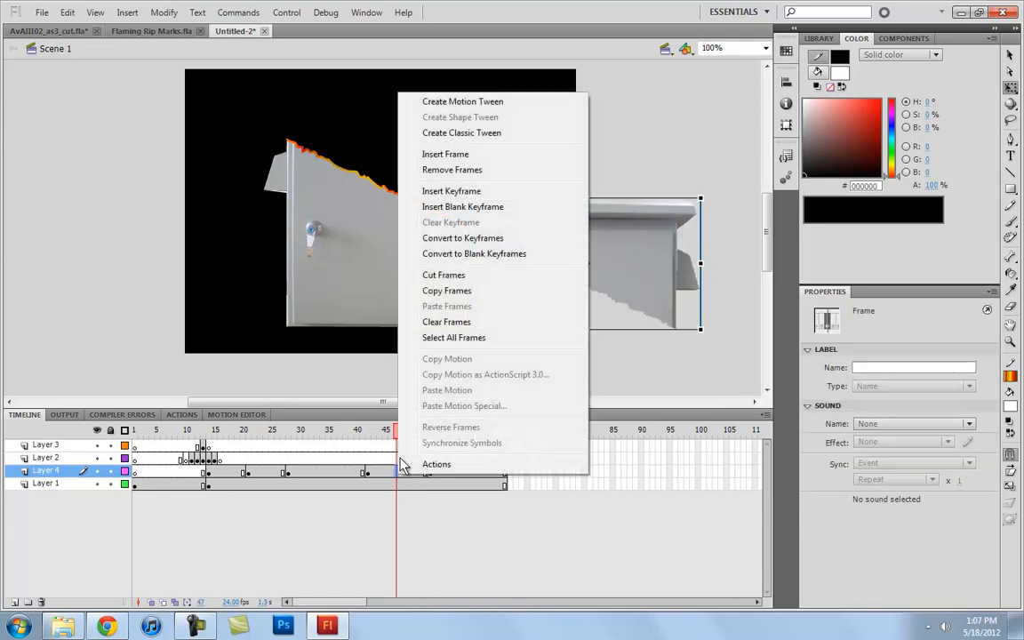
pyautogui.click(444, 132)
pyautogui.moveTo(357, 430); pyautogui.dragTo(367, 476)
pyautogui.click(684, 342)
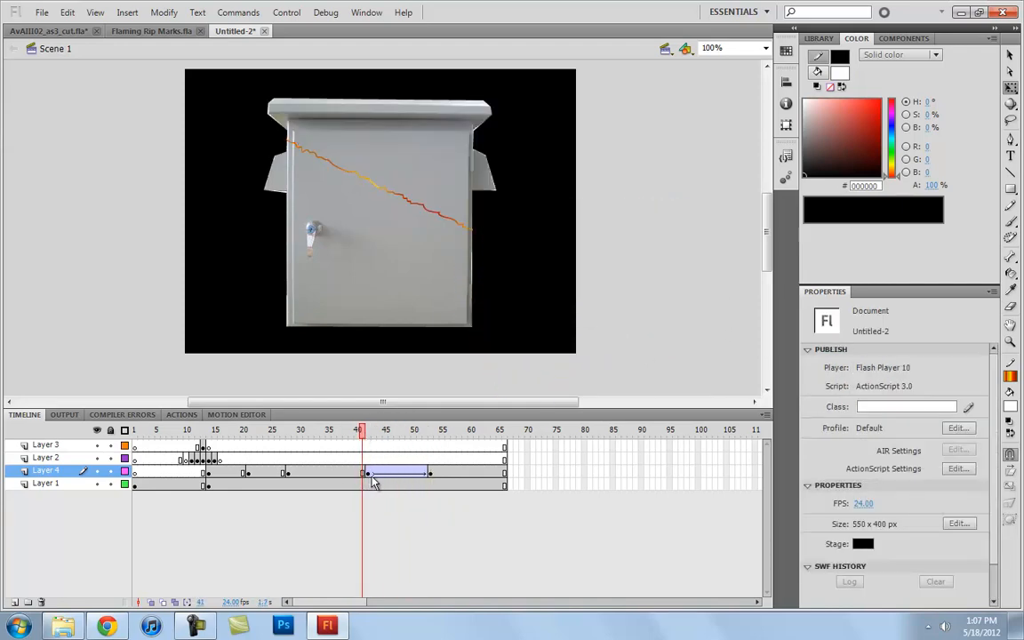
pyautogui.press('Return')
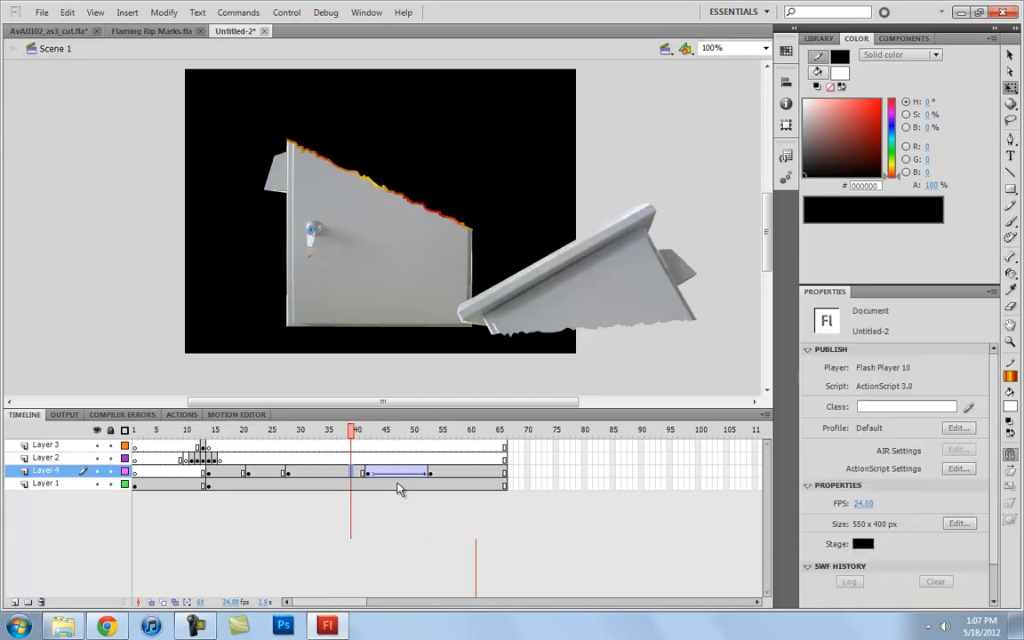
pyautogui.press('Return')
pyautogui.press('Return')
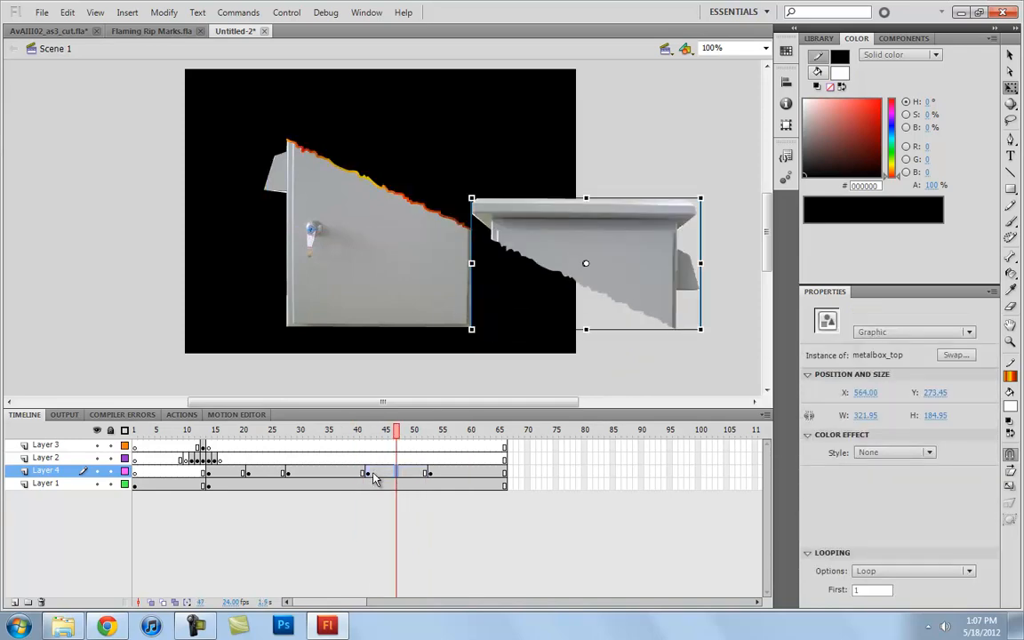
# Add a keyframe at frame 43 of Layer 4 and move the top piece's transformation point to the lower-right tip of its torn edge.
pyautogui.click(374, 476)
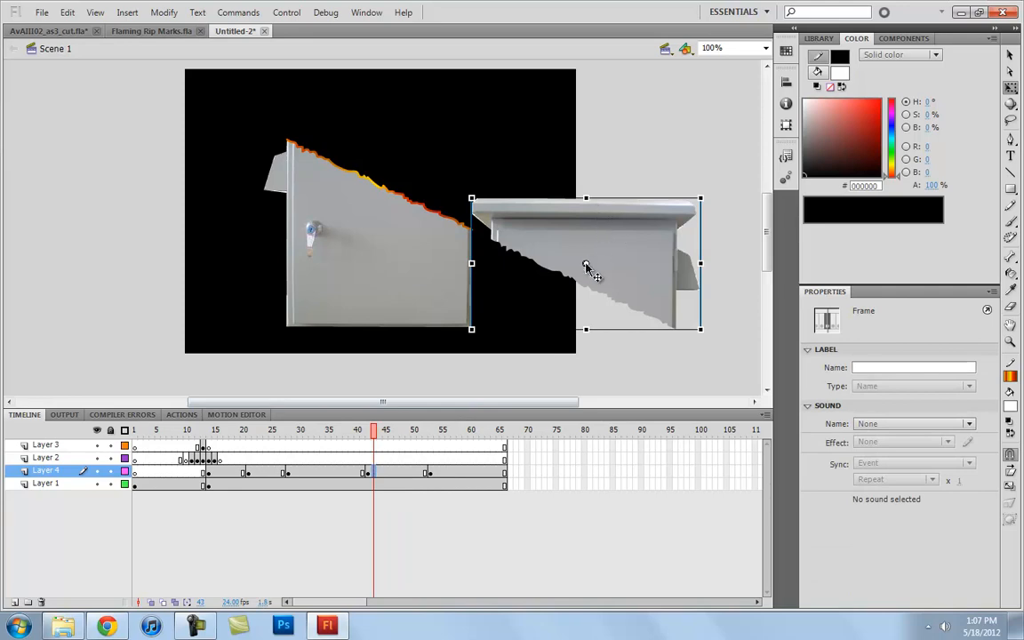
pyautogui.moveTo(229, 476); pyautogui.dragTo(304, 473)
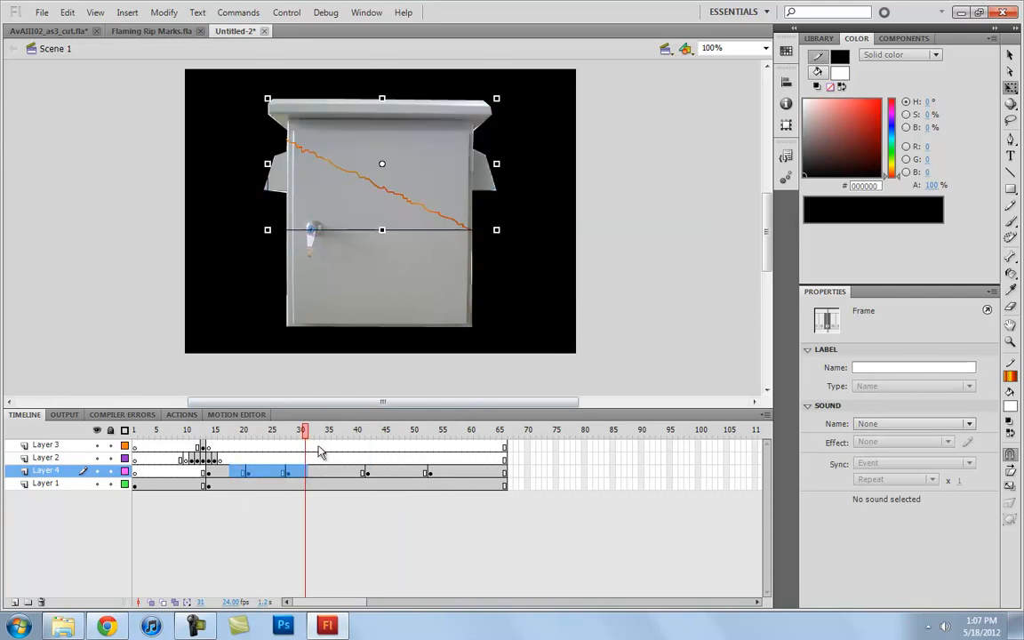
pyautogui.click(374, 476)
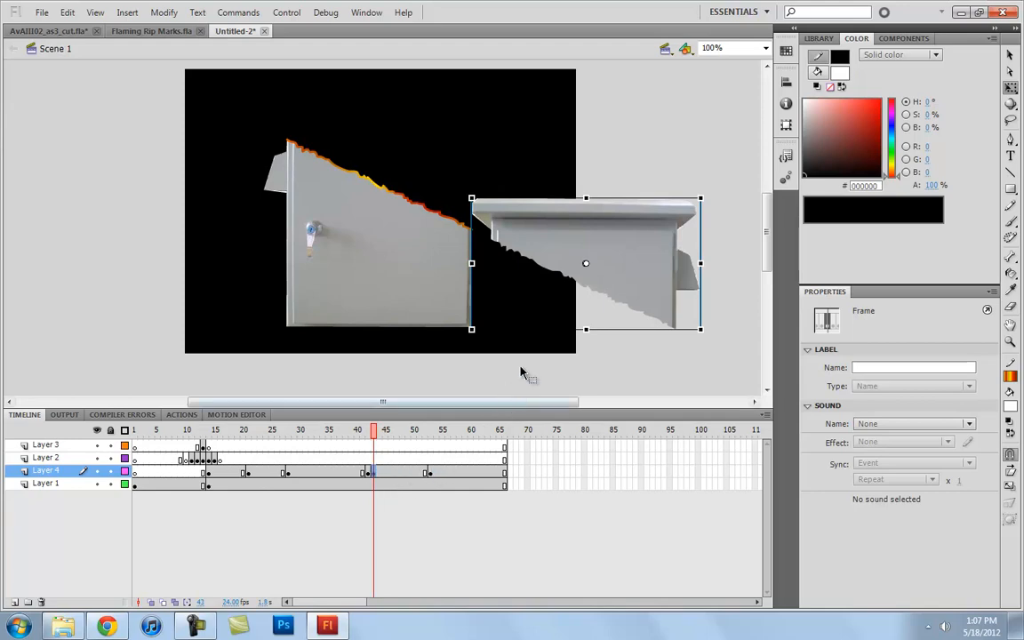
pyautogui.click(536, 247)
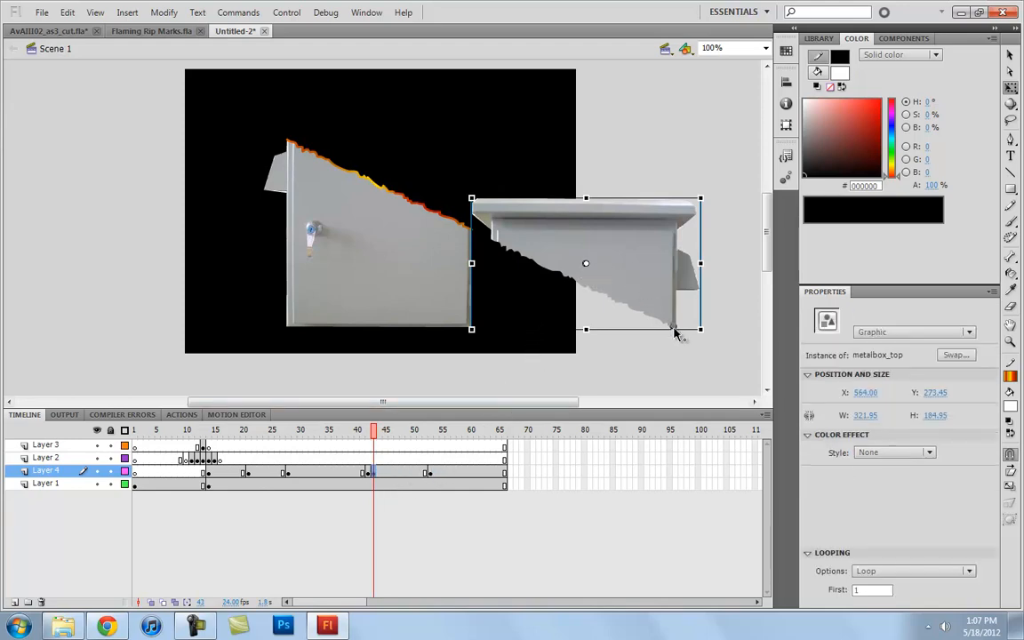
pyautogui.moveTo(676, 333); pyautogui.dragTo(673, 327)
# Recreate the frame 53 keyframe and rotate the top piece counterclockwise about its lower-right pivot until the torn edge lies level with the box's base.
pyautogui.click(432, 474)
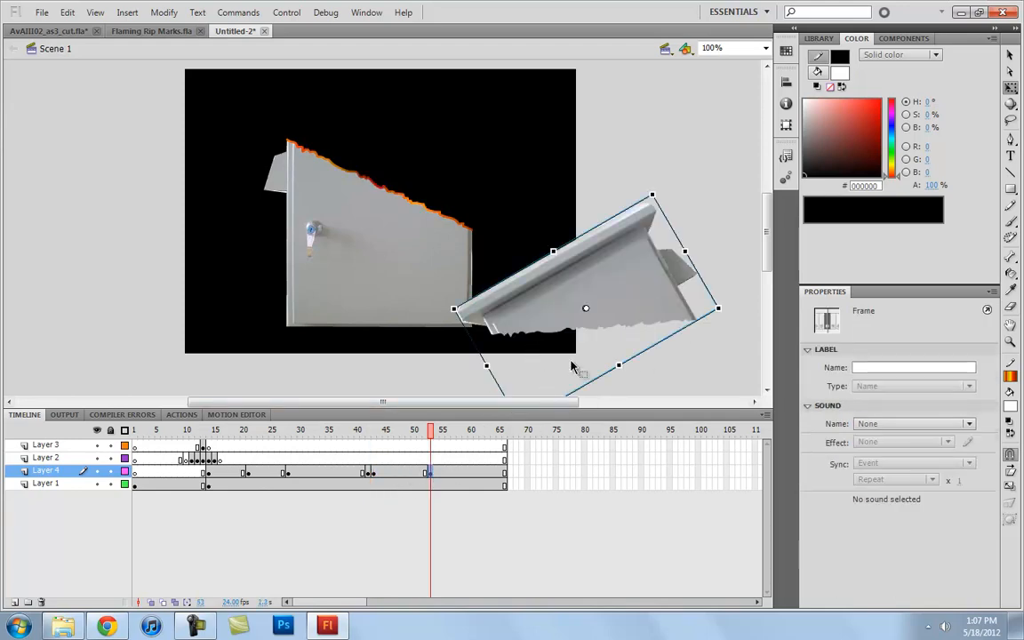
pyautogui.rightClick(425, 477)
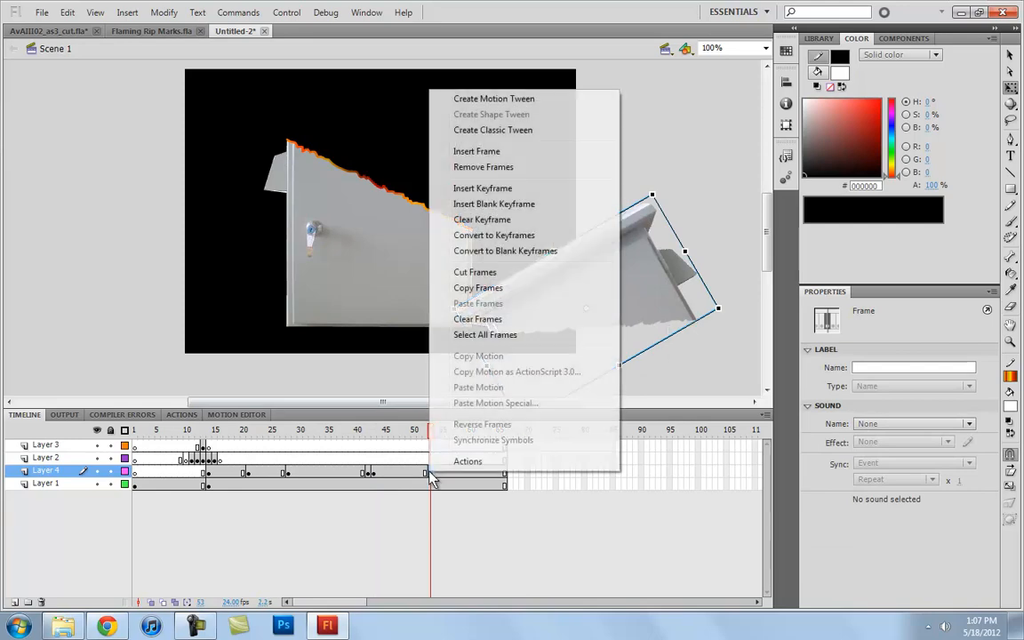
pyautogui.click(445, 222)
pyautogui.press('F6')
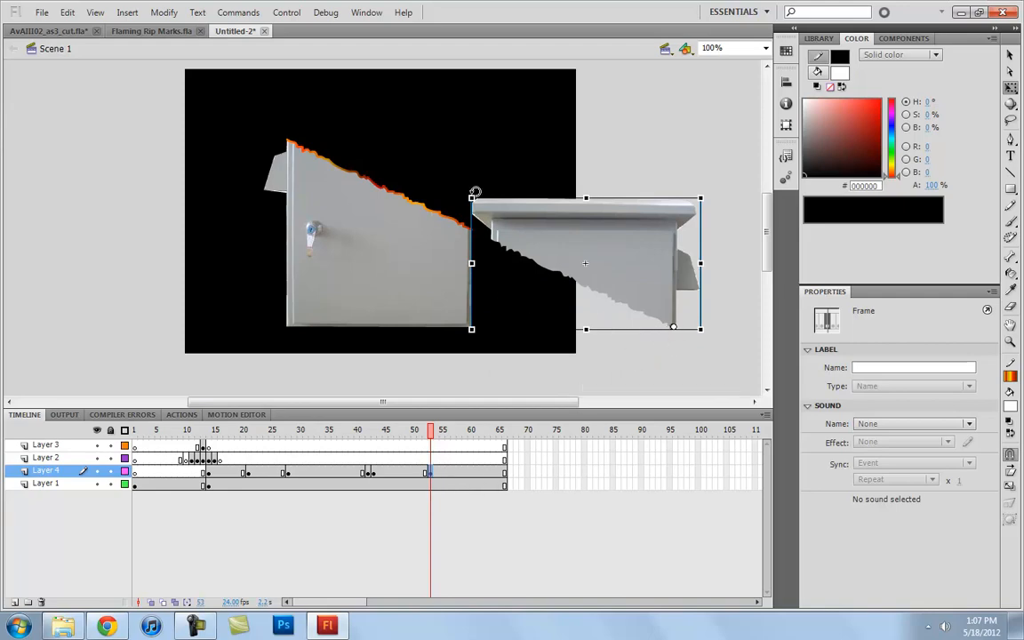
pyautogui.moveTo(475, 192); pyautogui.dragTo(435, 294)
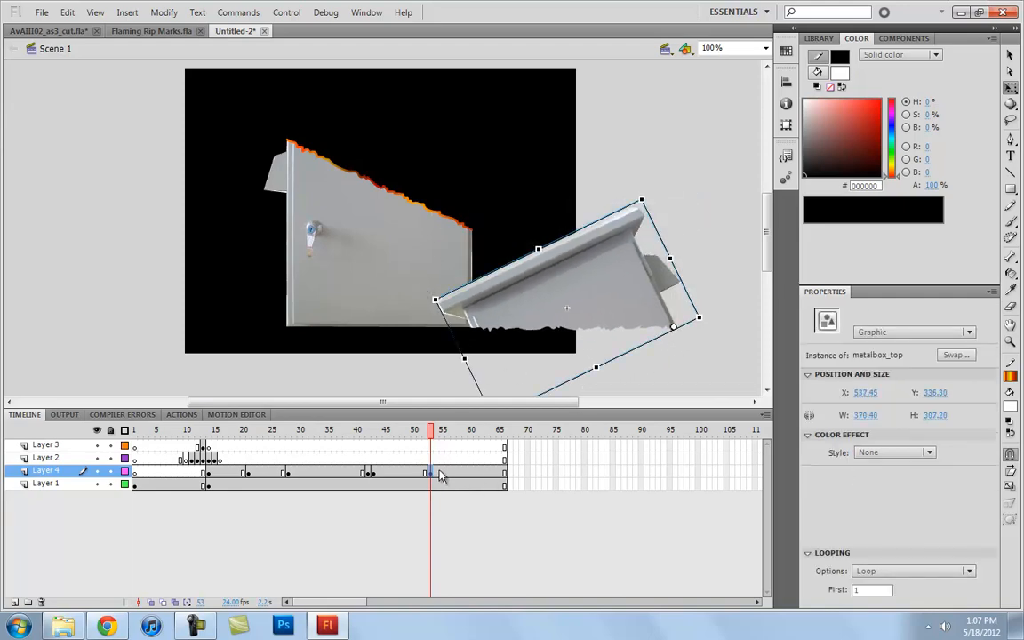
# Add Layer 4 keyframes at frames 57 and 55, and rotate the top piece slightly back up at frame 55 for a bounce.
pyautogui.click(445, 473)
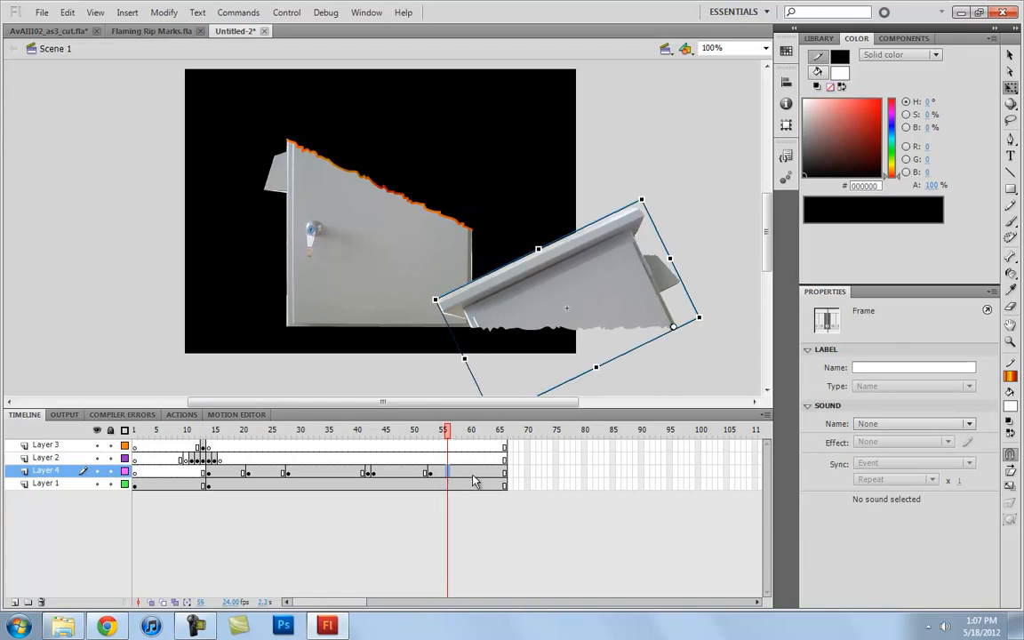
pyautogui.click(454, 474)
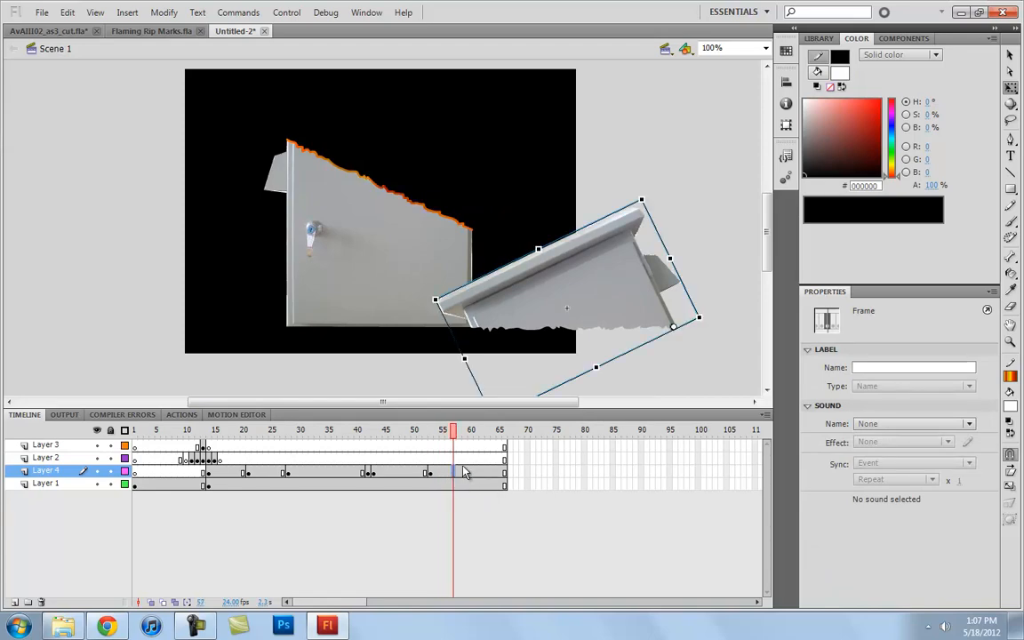
pyautogui.click(442, 473)
pyautogui.moveTo(441, 293); pyautogui.dragTo(438, 286)
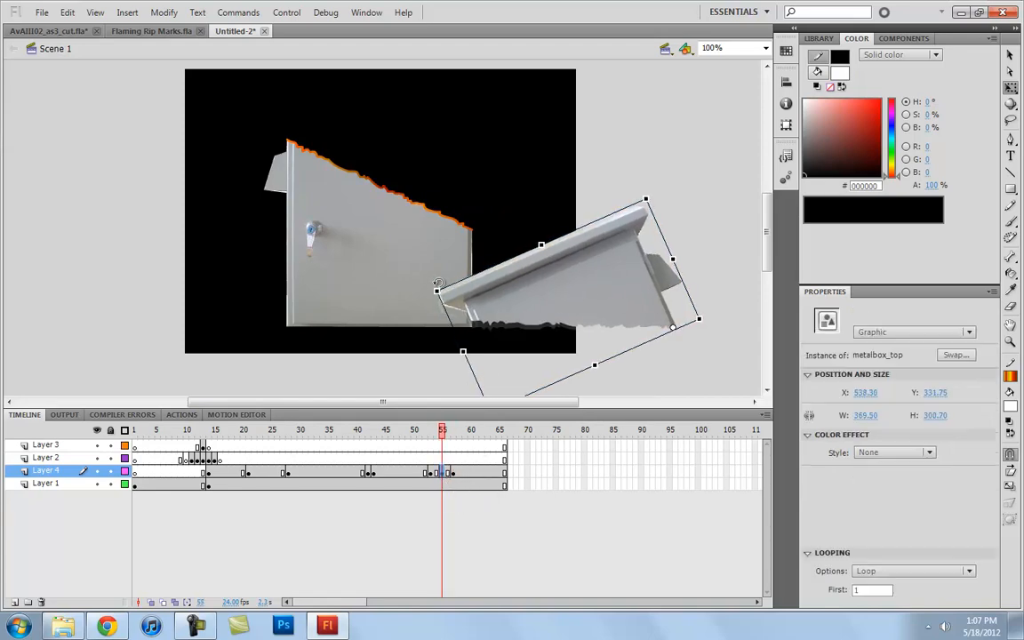
# Apply classic tweens across the Layer 4 keyframes from frame 14 to 57 and play the animation.
pyautogui.moveTo(449, 478); pyautogui.dragTo(238, 477)
pyautogui.rightClick(237, 477)
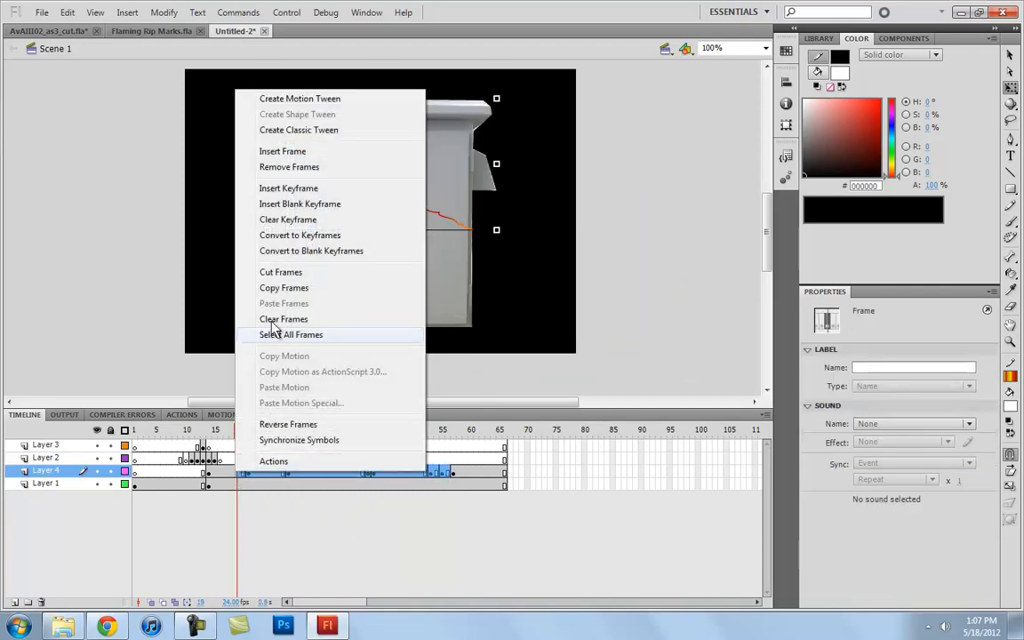
pyautogui.click(297, 130)
pyautogui.press('Return')
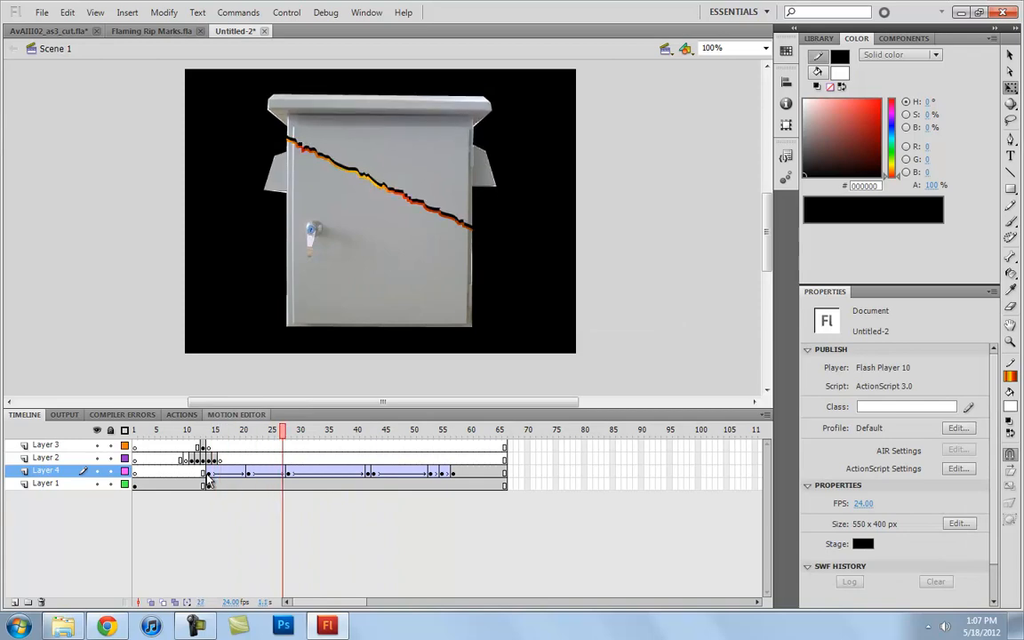
# Set the Layer 4 tween easing to 100 at frame 14 and -100 at frames 21, 28 and 43, and play the animation.
pyautogui.click(208, 474)
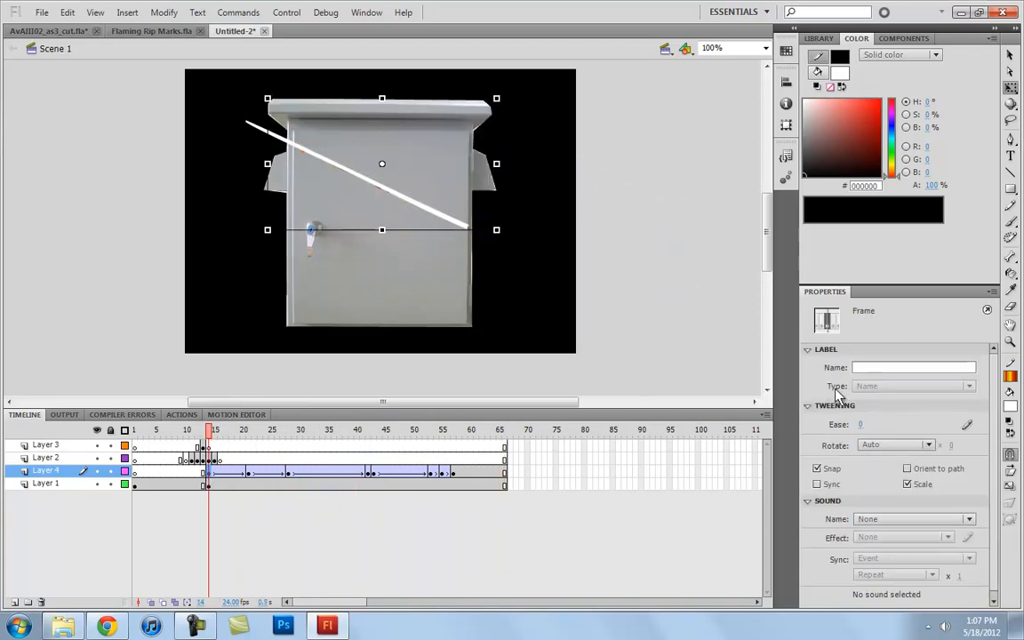
pyautogui.moveTo(862, 429); pyautogui.dragTo(880, 425)
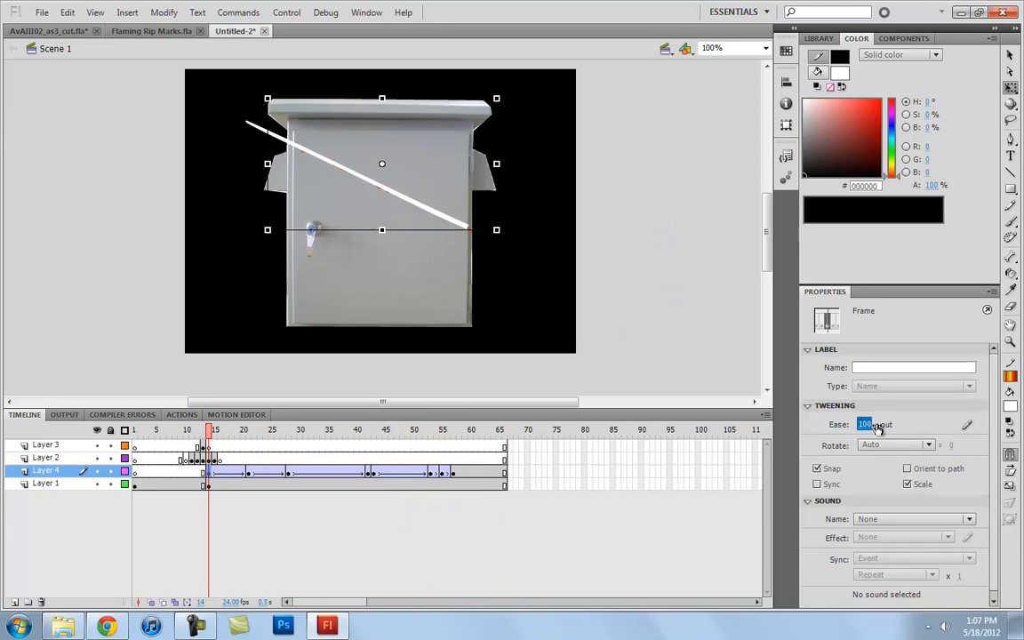
pyautogui.click(250, 473)
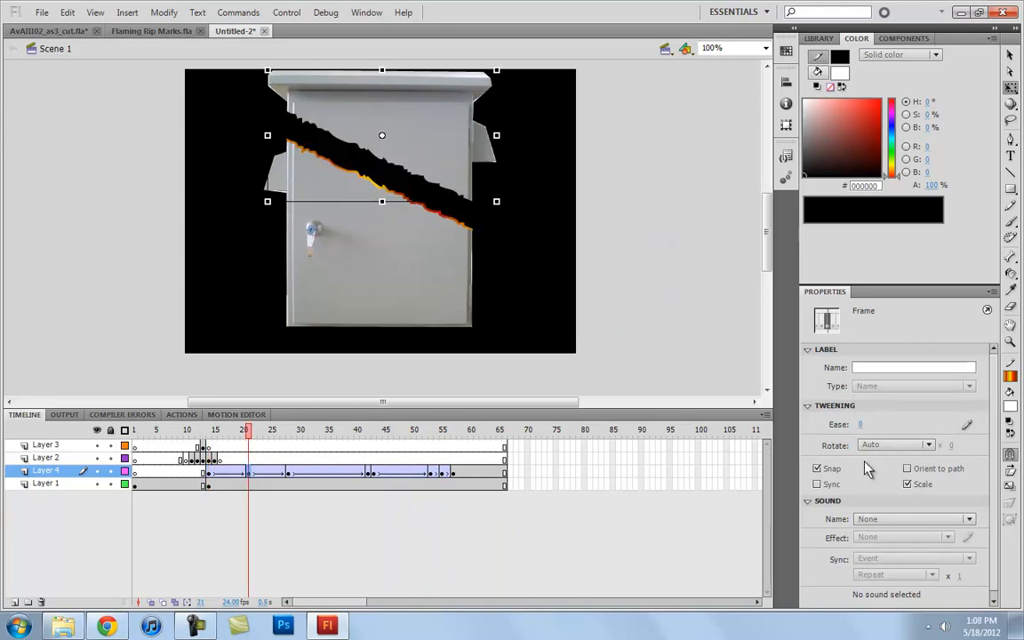
pyautogui.moveTo(862, 427); pyautogui.dragTo(449, 502)
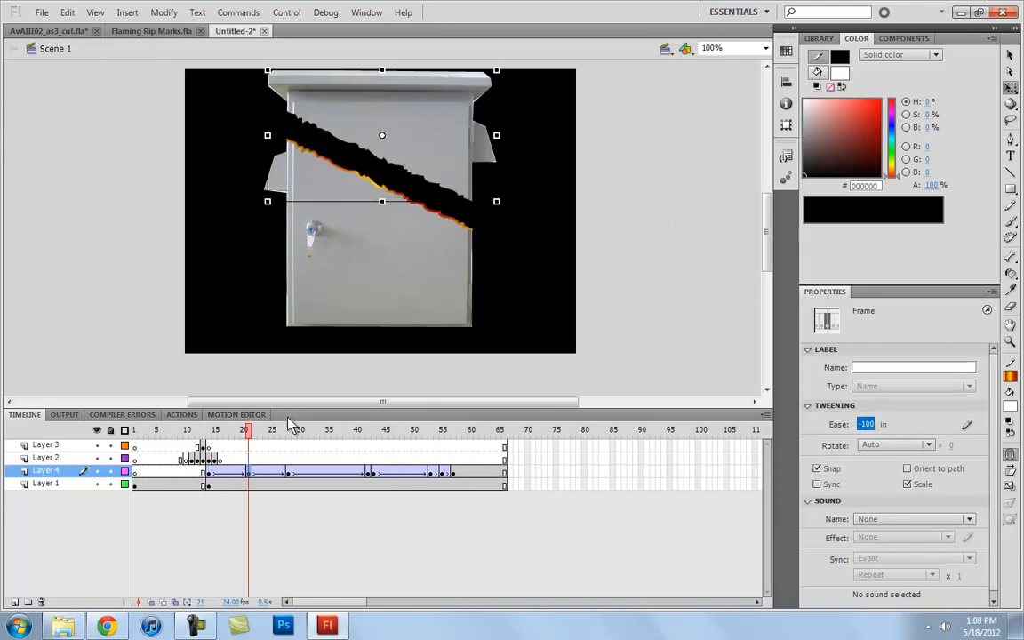
pyautogui.click(293, 478)
pyautogui.moveTo(860, 431); pyautogui.dragTo(565, 424)
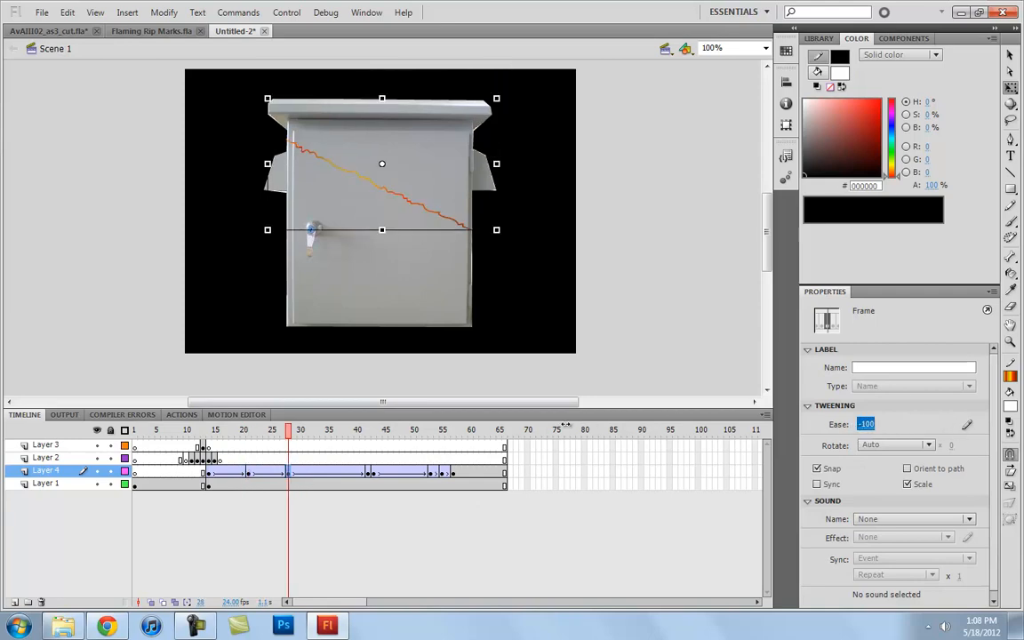
pyautogui.click(373, 430)
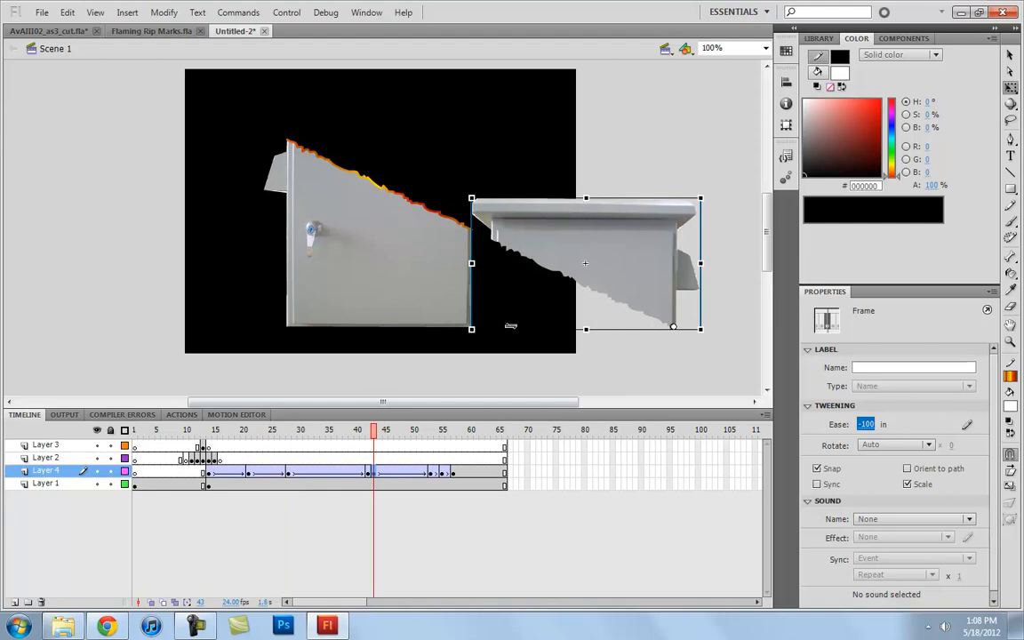
pyautogui.press('Return')
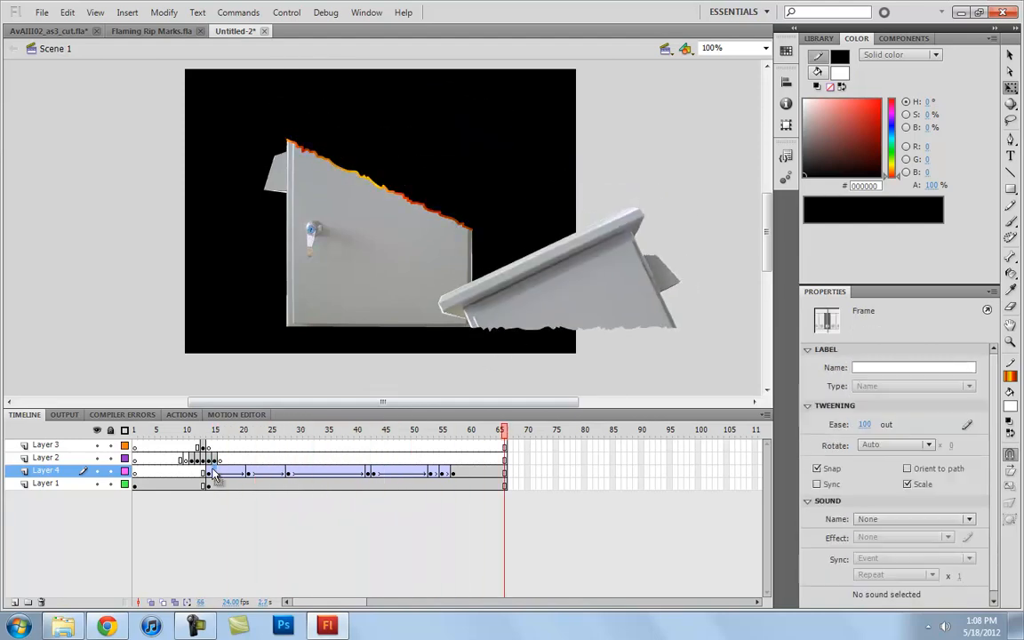
# Copy the bgflames symbol from solitaire_top_piece1 in AvAIII02_as3_cut.fla into Untitled-2, and delete the pasted instance from the stage.
pyautogui.click(210, 474)
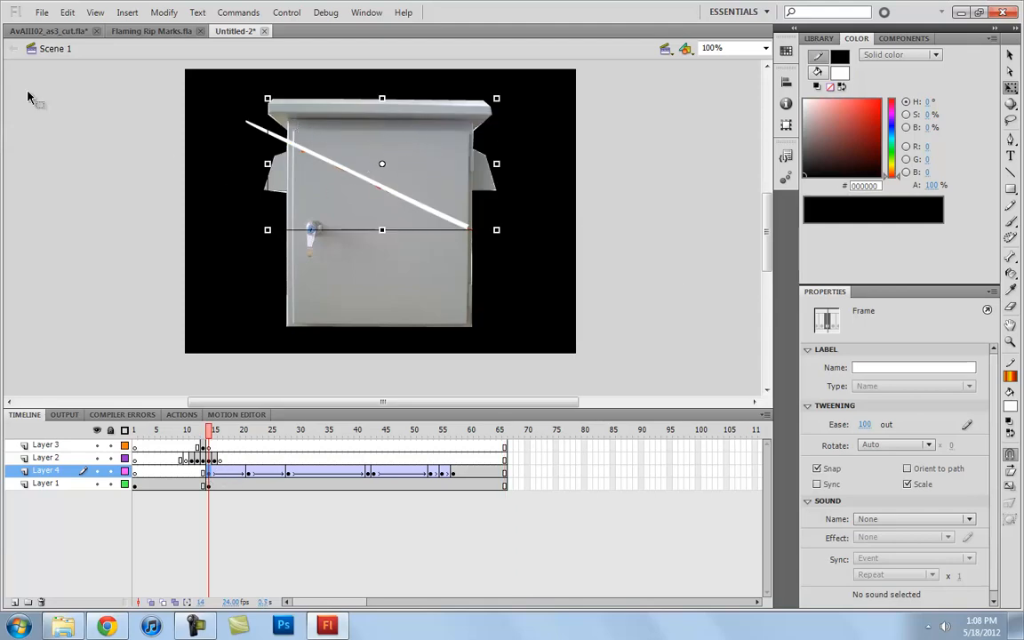
pyautogui.click(52, 31)
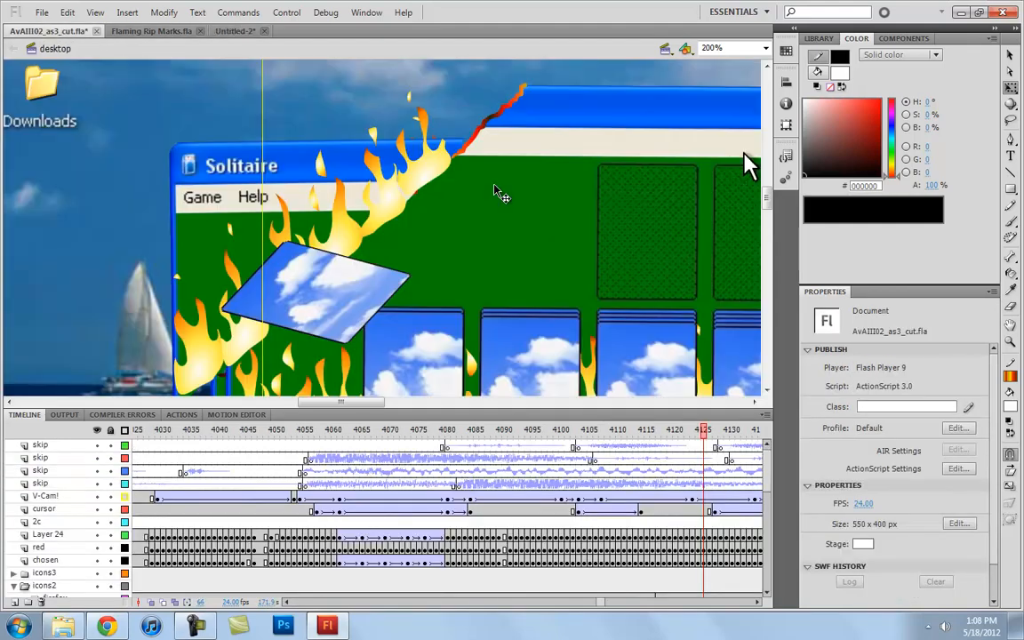
pyautogui.doubleClick(373, 192)
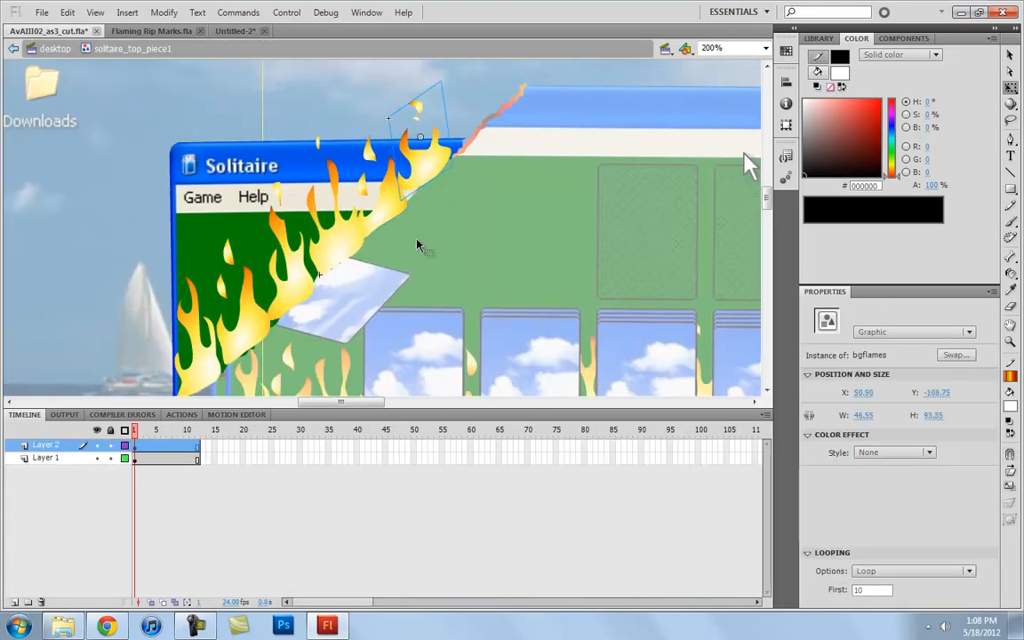
pyautogui.click(235, 31)
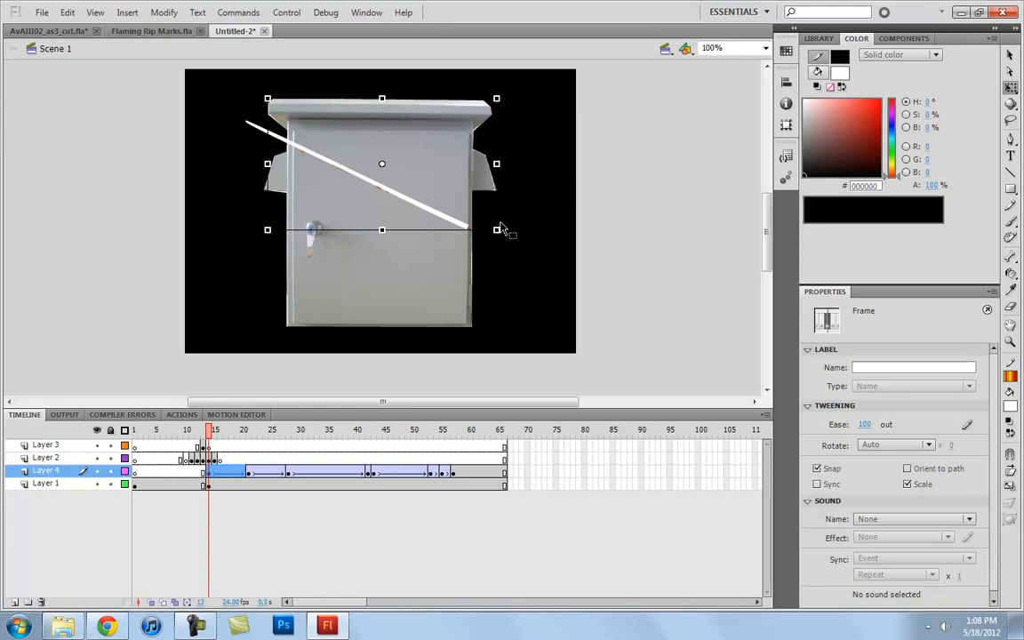
pyautogui.hotkey('ctrl', 'v')
pyautogui.moveTo(389, 242); pyautogui.dragTo(671, 204)
pyautogui.press('Delete')
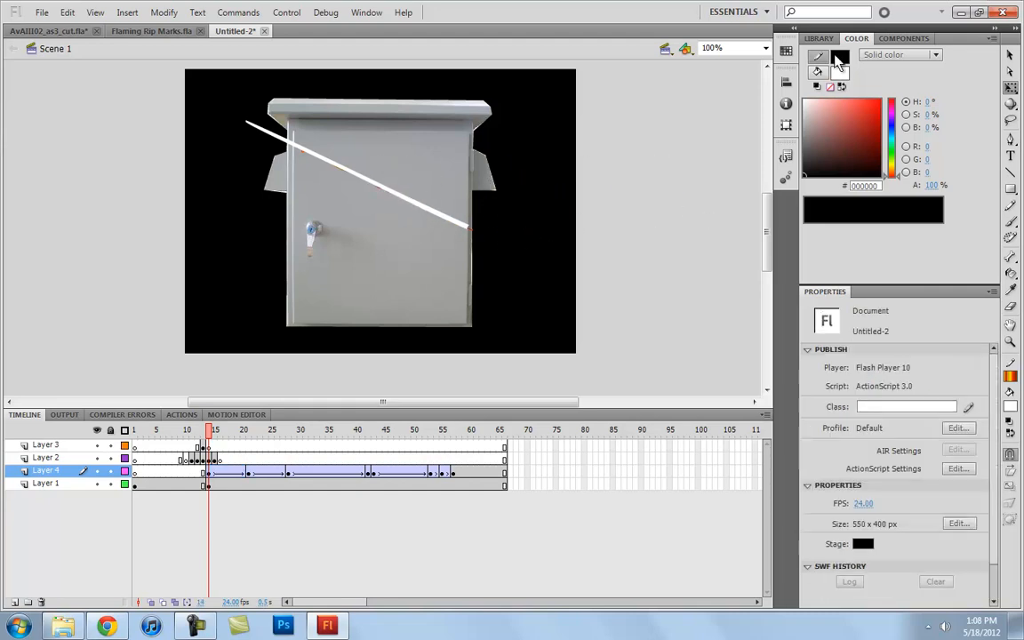
# Open the metalbox_top symbol for editing from the top piece on the stage and extend its Layer 1 to frame 12.
pyautogui.click(819, 39)
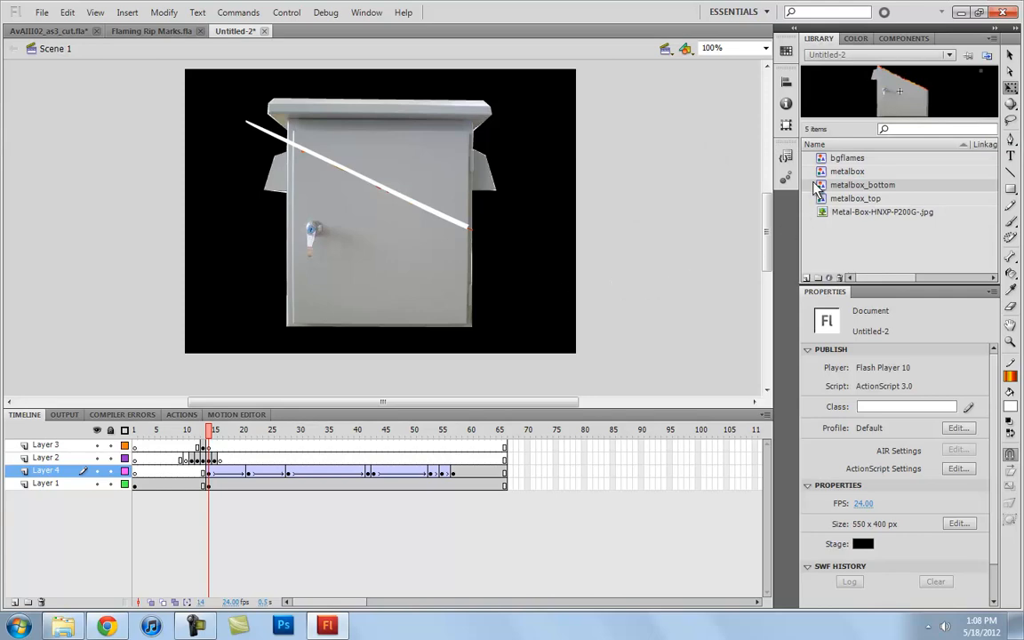
pyautogui.click(842, 158)
pyautogui.click(374, 158)
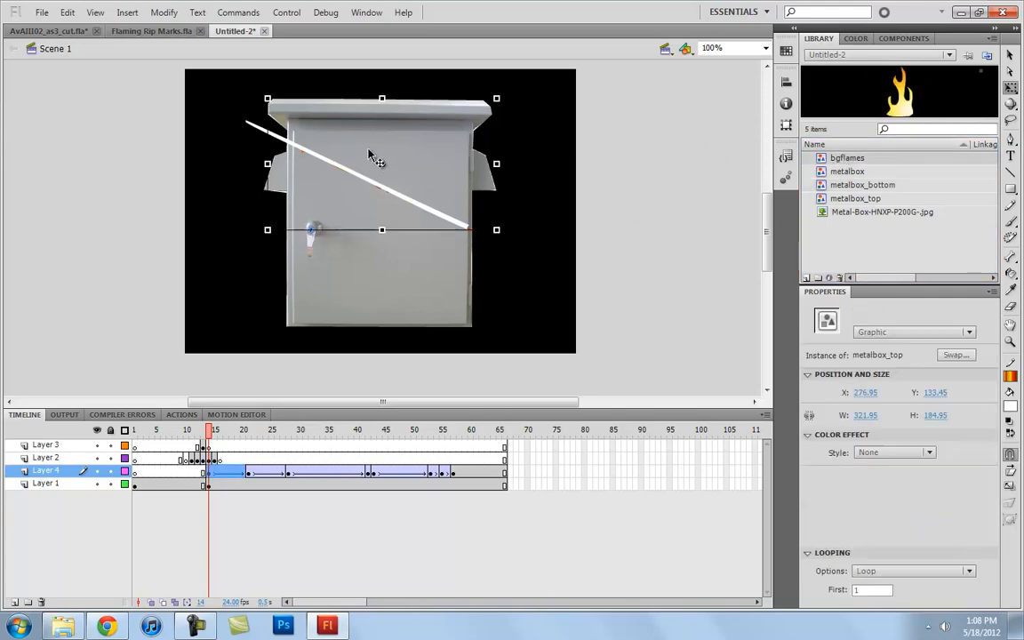
pyautogui.doubleClick(424, 158)
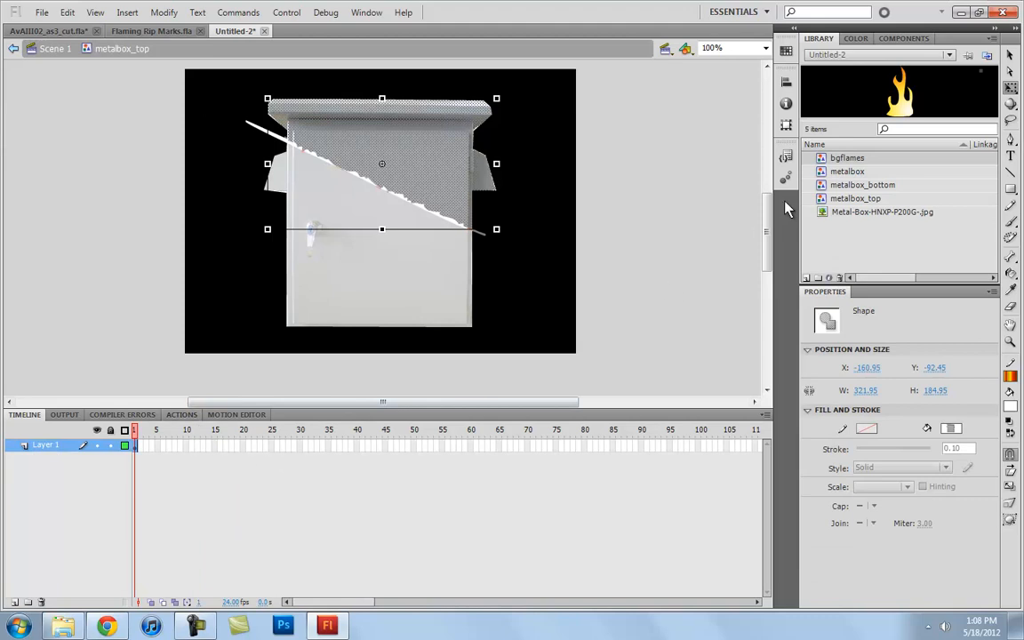
pyautogui.click(197, 446)
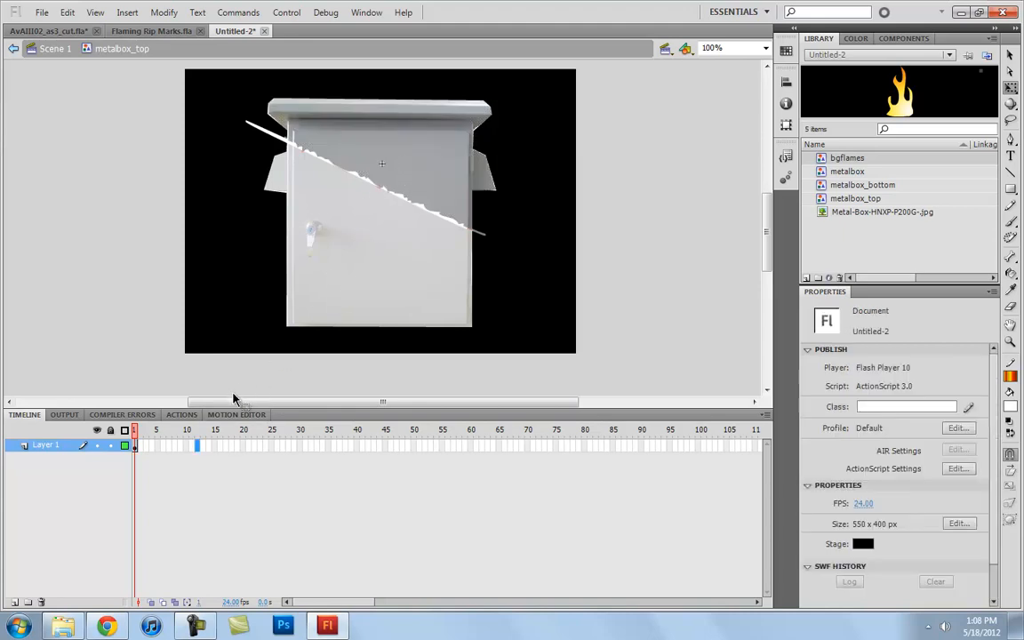
pyautogui.press('F6')
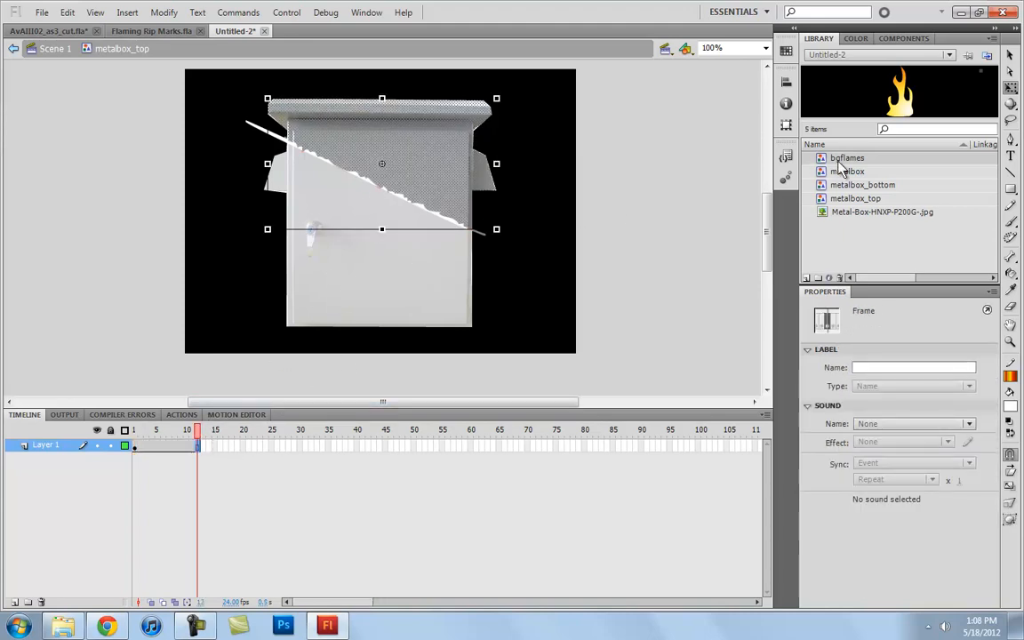
# Place six bgflames instances side by side along the torn edge of the top piece and play the symbol's timeline.
pyautogui.moveTo(840, 160); pyautogui.dragTo(439, 160)
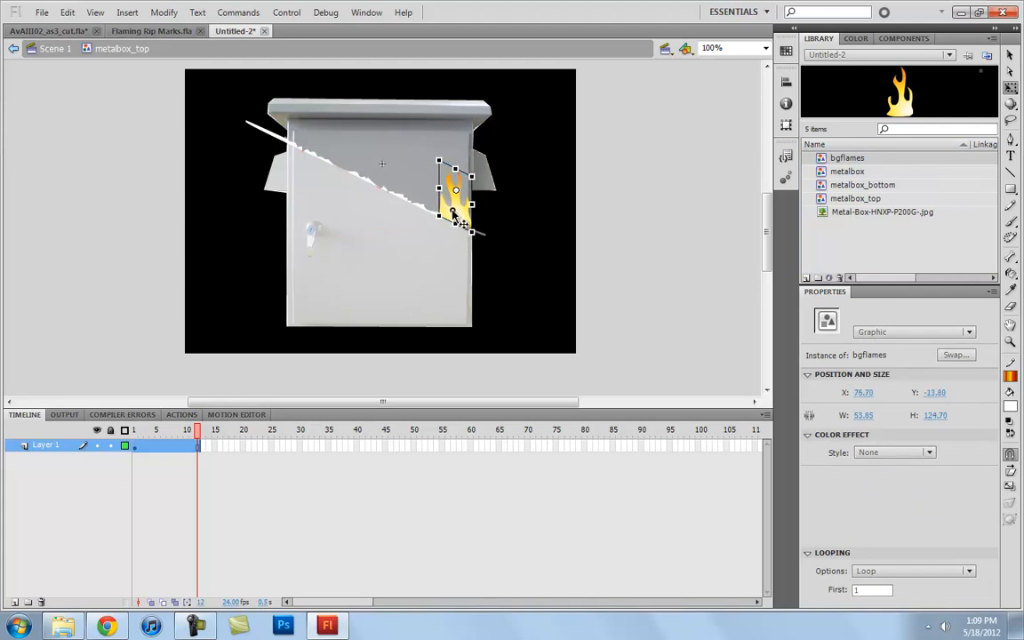
pyautogui.moveTo(464, 221); pyautogui.dragTo(431, 207)
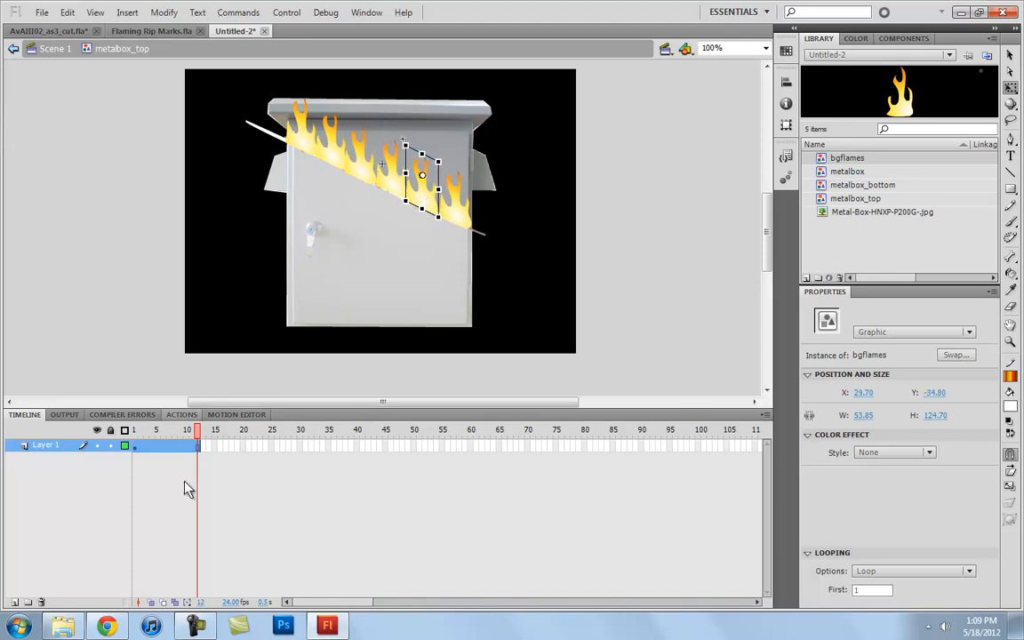
pyautogui.click(135, 446)
pyautogui.press('Return')
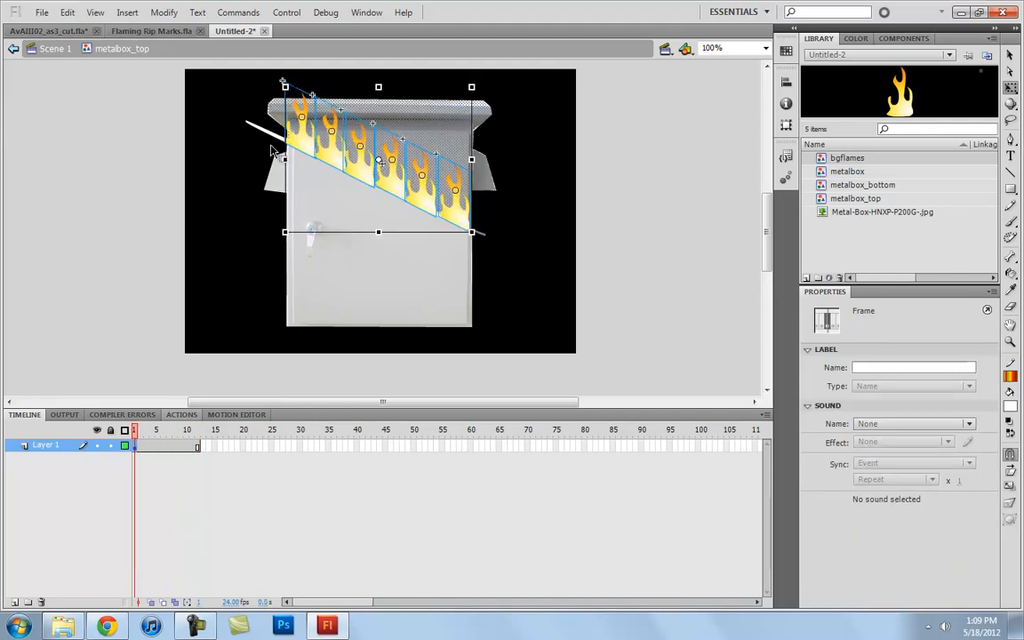
# Stagger the looping start frames of the six flame instances, using first frame 4 for the fifth and 11 for the sixth.
pyautogui.click(304, 153)
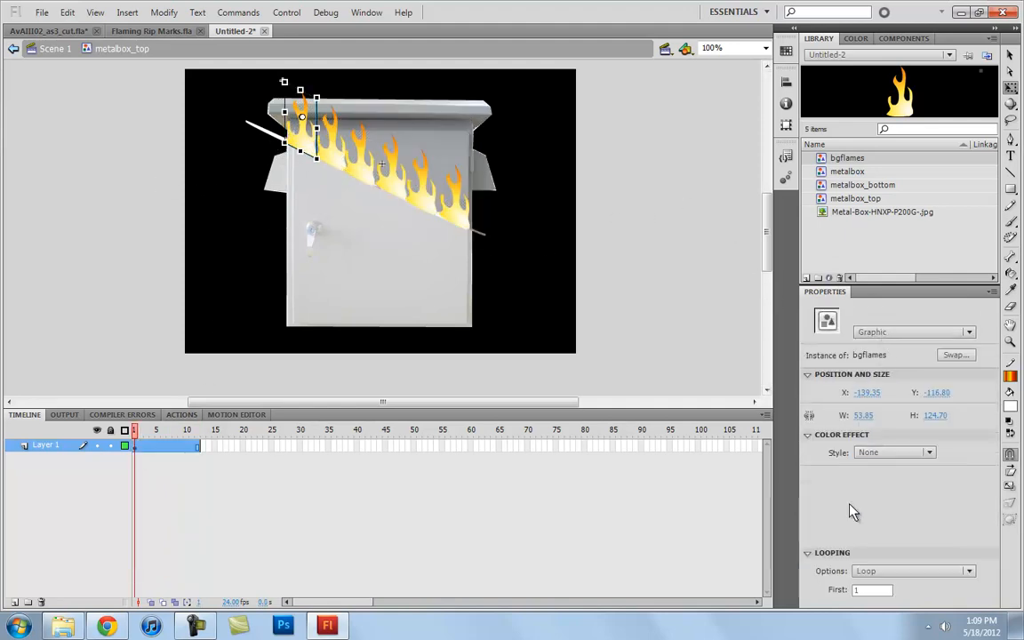
pyautogui.click(877, 591)
pyautogui.moveTo(331, 143); pyautogui.dragTo(392, 168)
pyautogui.click(868, 590)
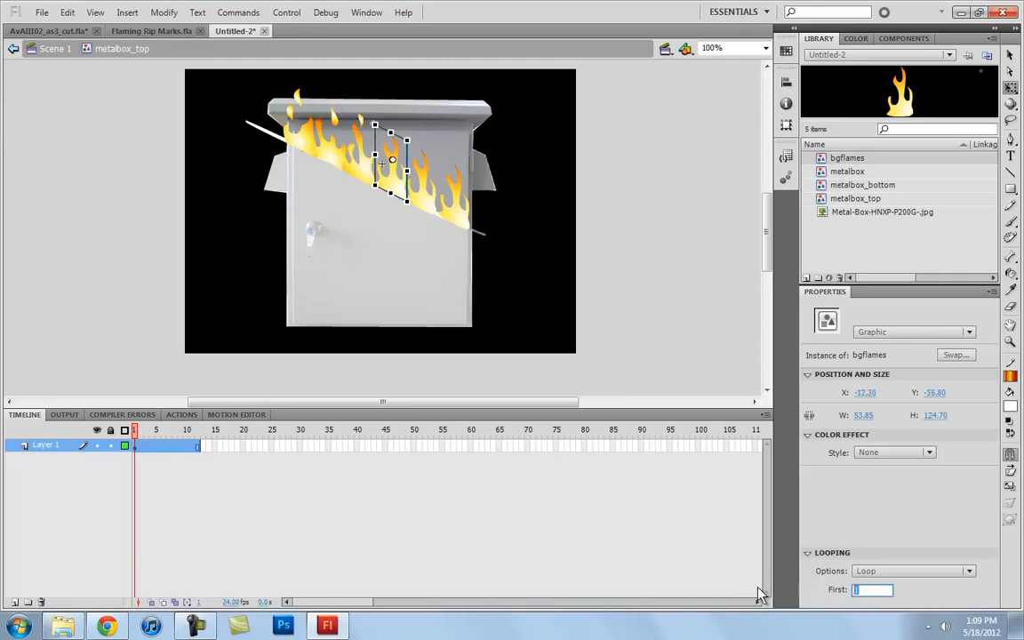
pyautogui.click(432, 205)
pyautogui.click(869, 590)
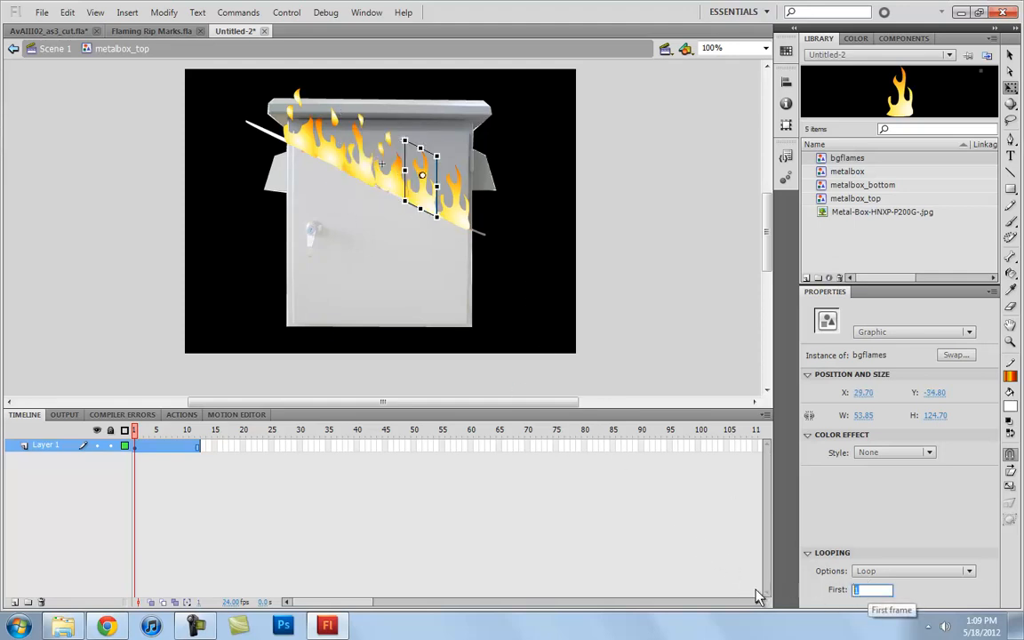
pyautogui.write('4')
pyautogui.click(470, 233)
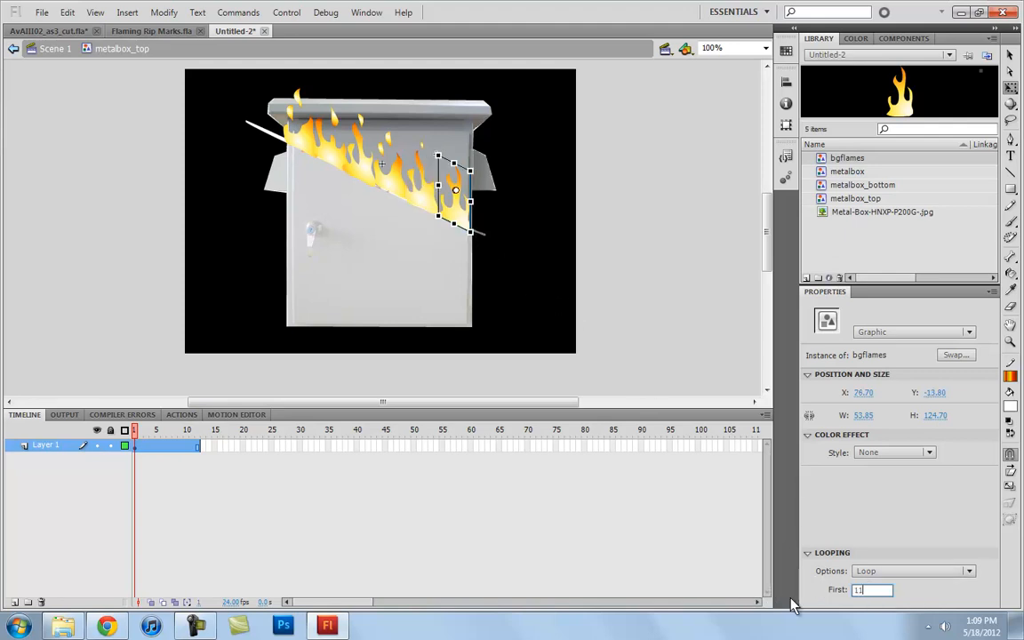
pyautogui.write('11')
pyautogui.press('Return')
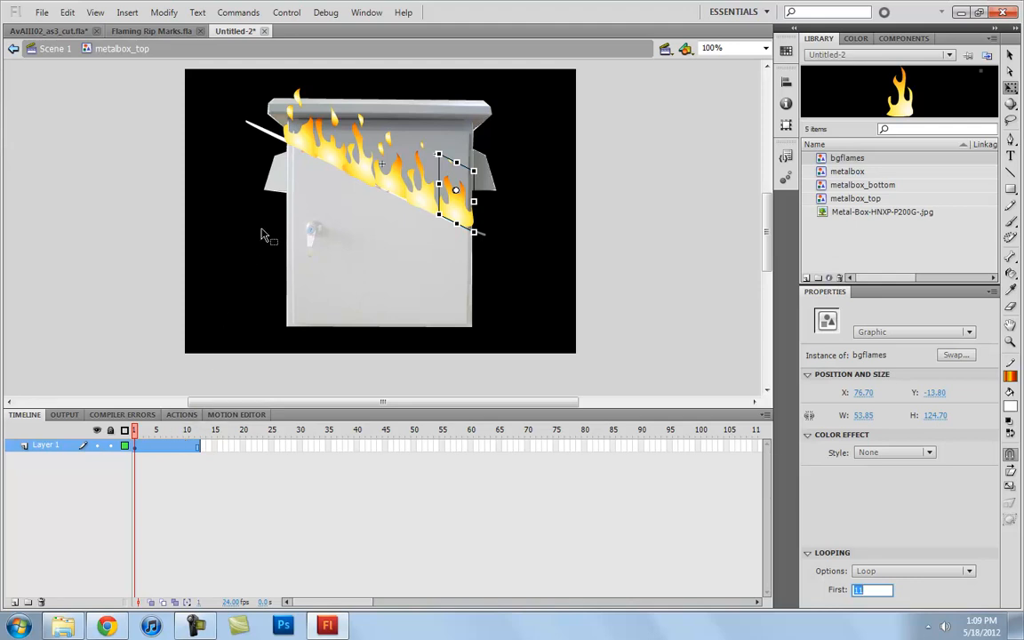
# Play the staggered flames inside metalbox_top, return to Scene 1 and play the whole animation from the start.
pyautogui.click(136, 446)
pyautogui.press('Return')
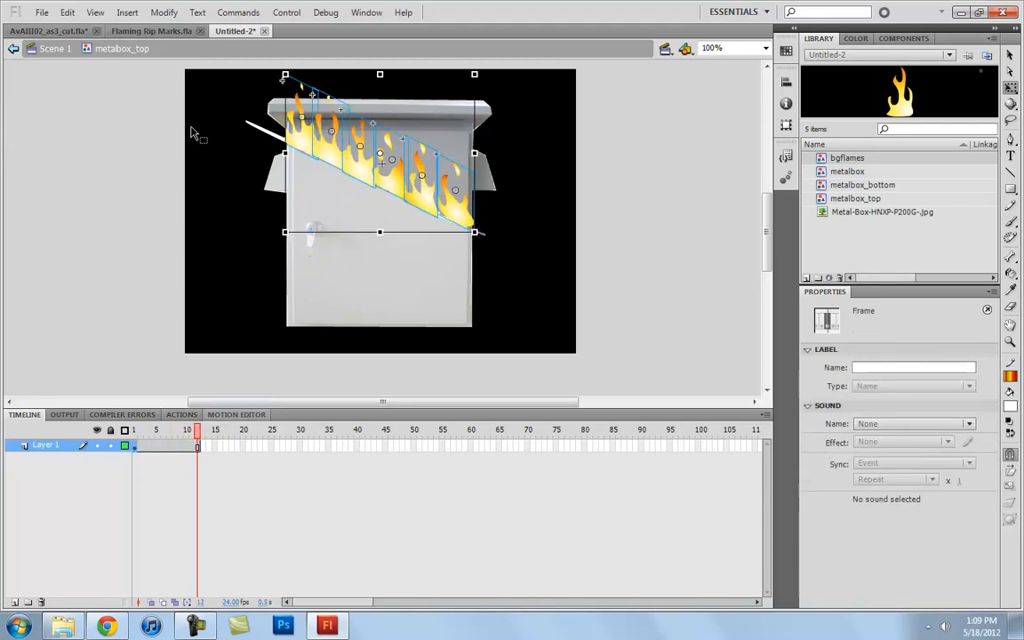
pyautogui.click(53, 49)
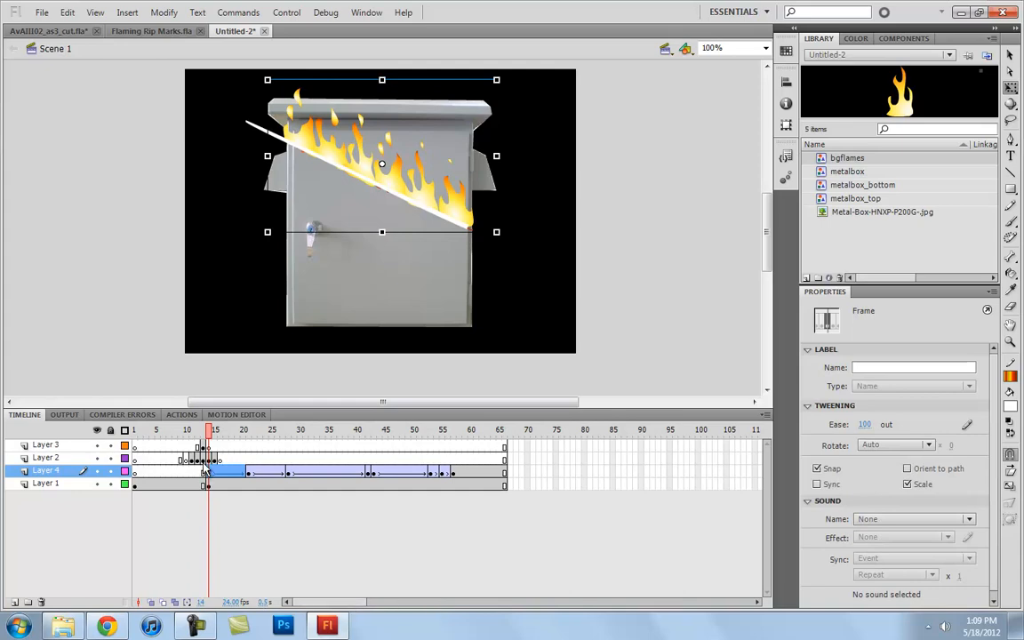
pyautogui.moveTo(158, 433); pyautogui.dragTo(137, 451)
pyautogui.press('Return')
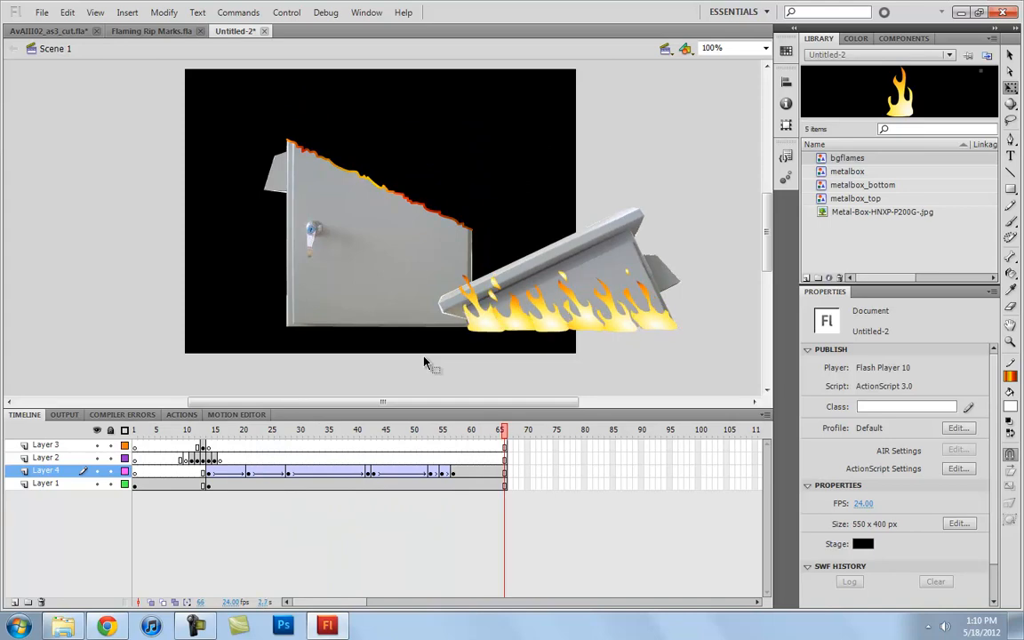
# Extend all four layers to frame 100, play the animation and scrub through the full timeline.
pyautogui.moveTo(661, 495); pyautogui.dragTo(663, 493)
pyautogui.moveTo(663, 445); pyautogui.dragTo(697, 487)
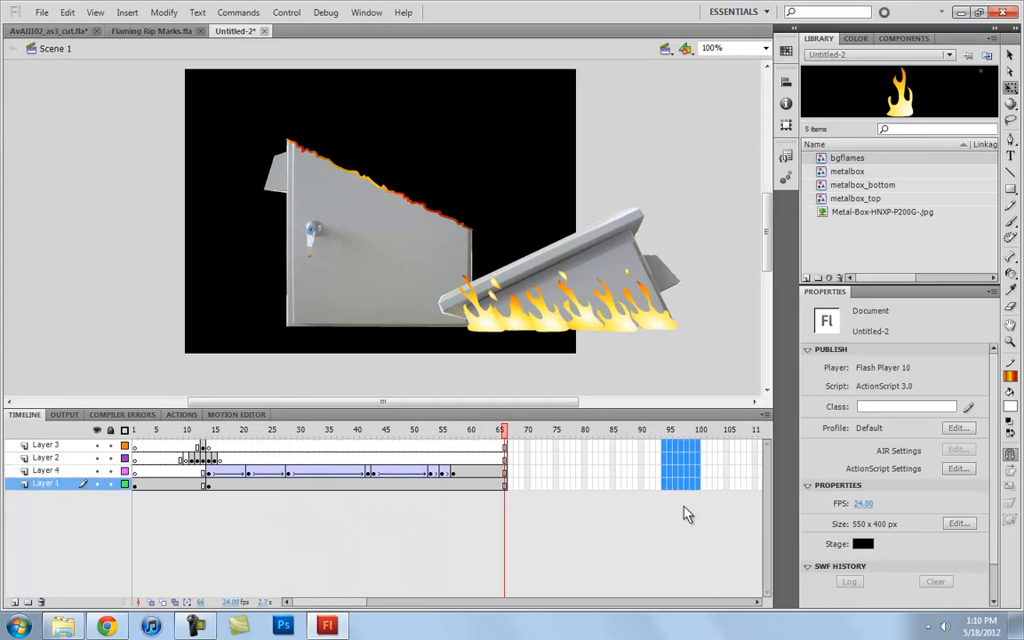
pyautogui.press('F5')
pyautogui.press('Return')
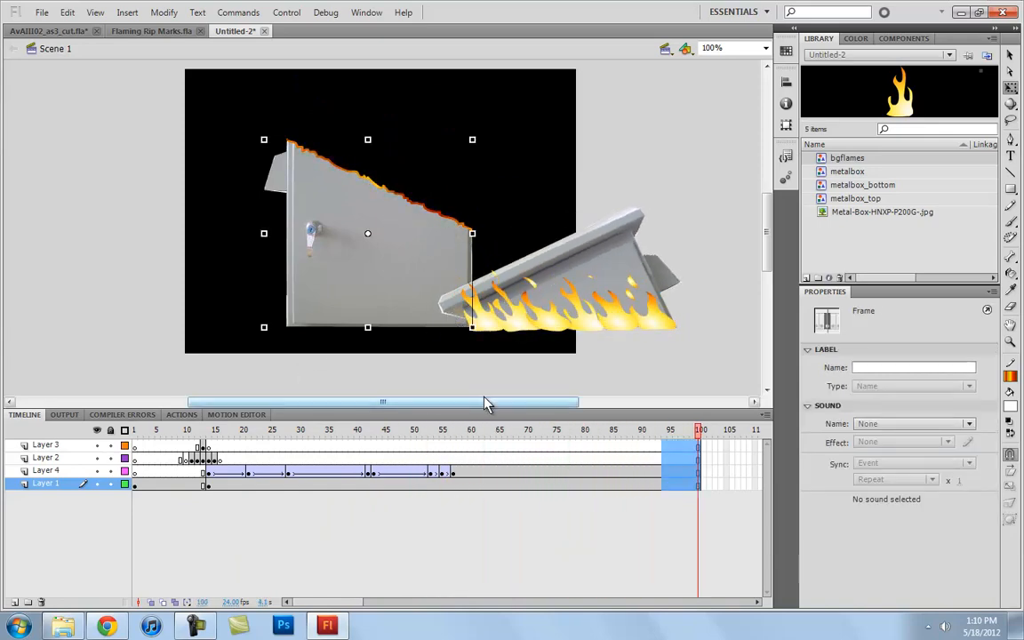
pyautogui.moveTo(138, 431); pyautogui.dragTo(724, 437)
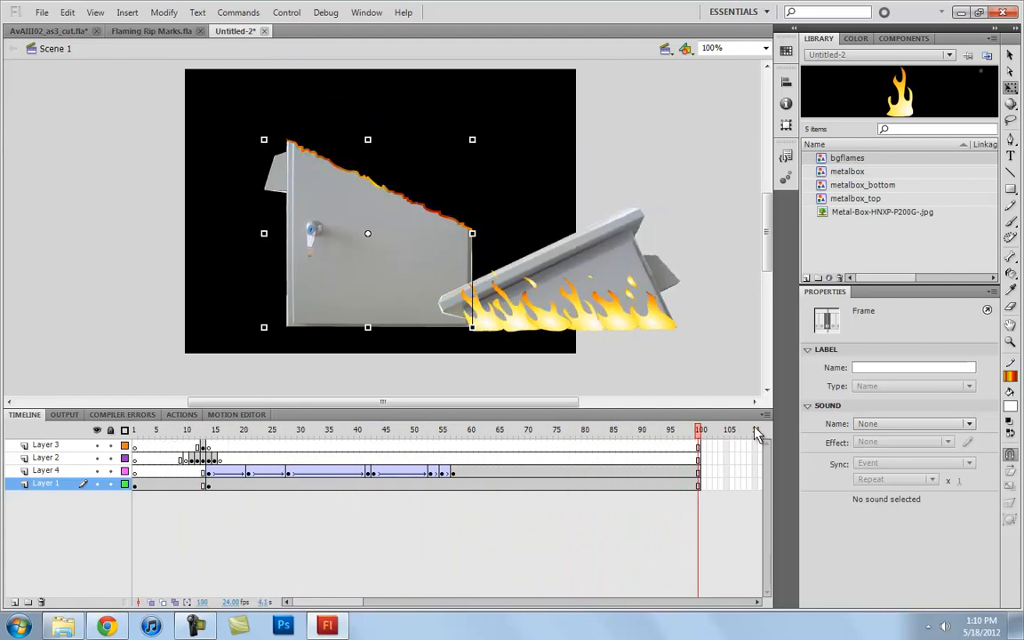
pyautogui.click(189, 63)
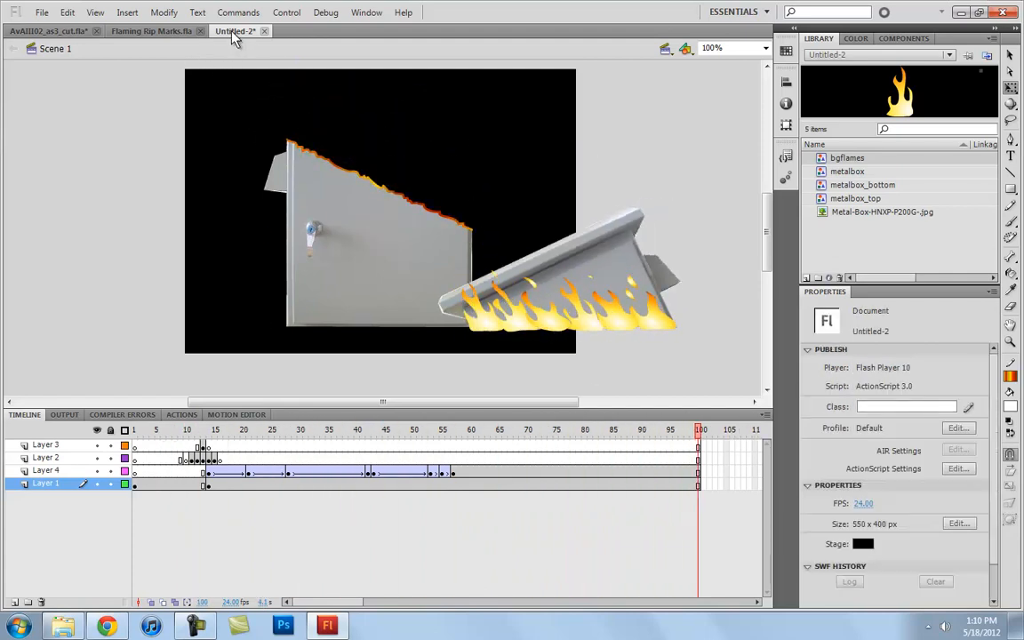